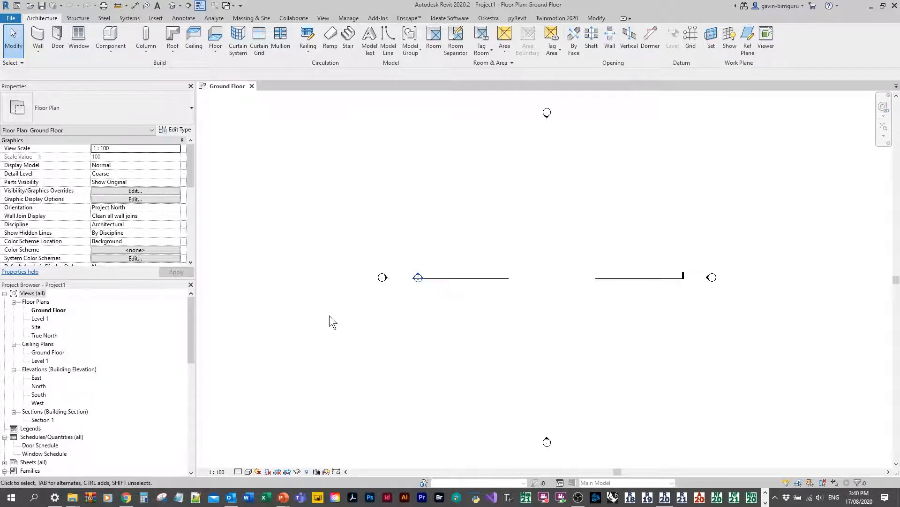
left_click(151, 331)
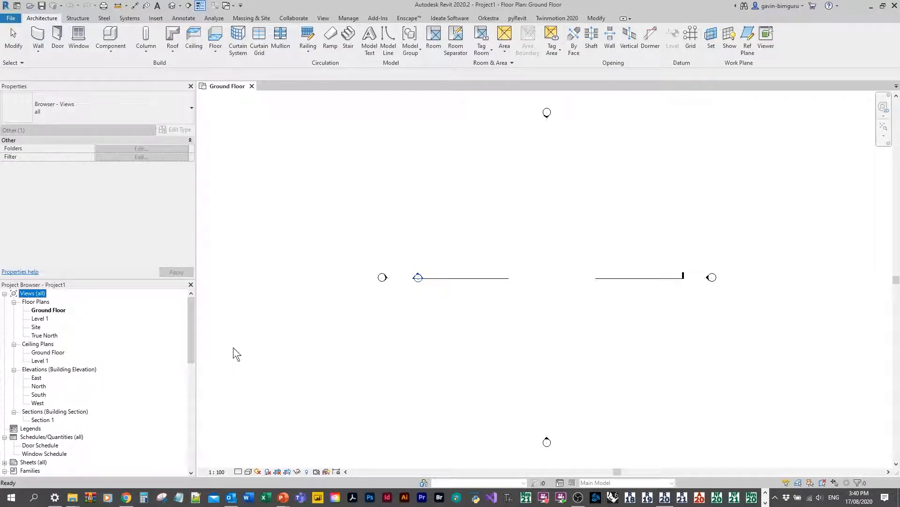
left_click(233, 233)
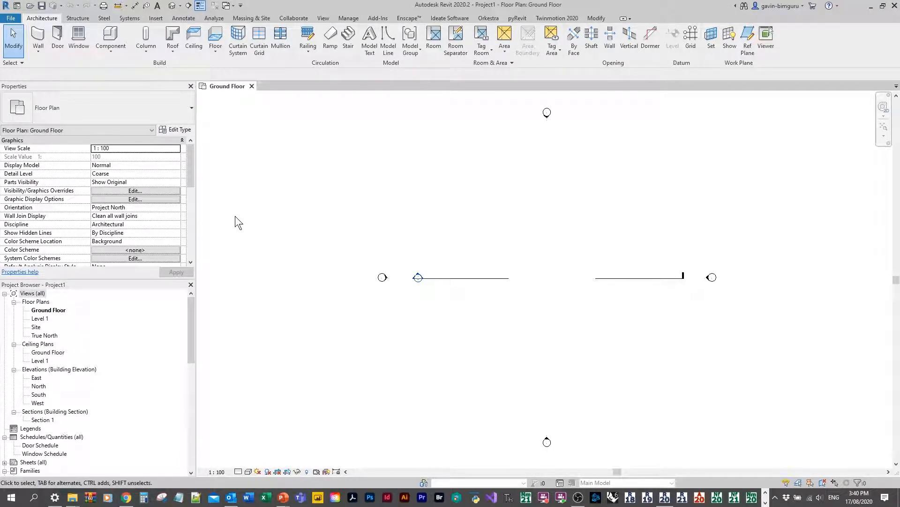
left_click(157, 18)
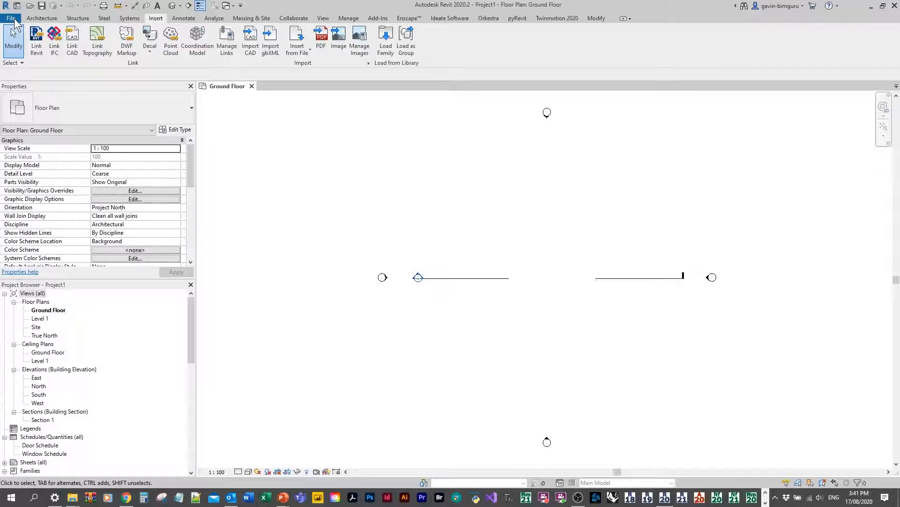
left_click(14, 19)
mouse_move(50, 83)
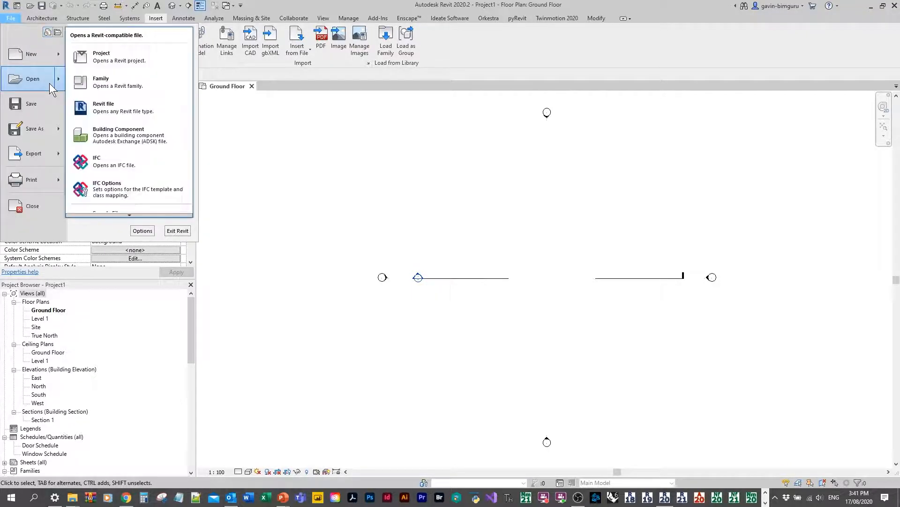
left_click(125, 81)
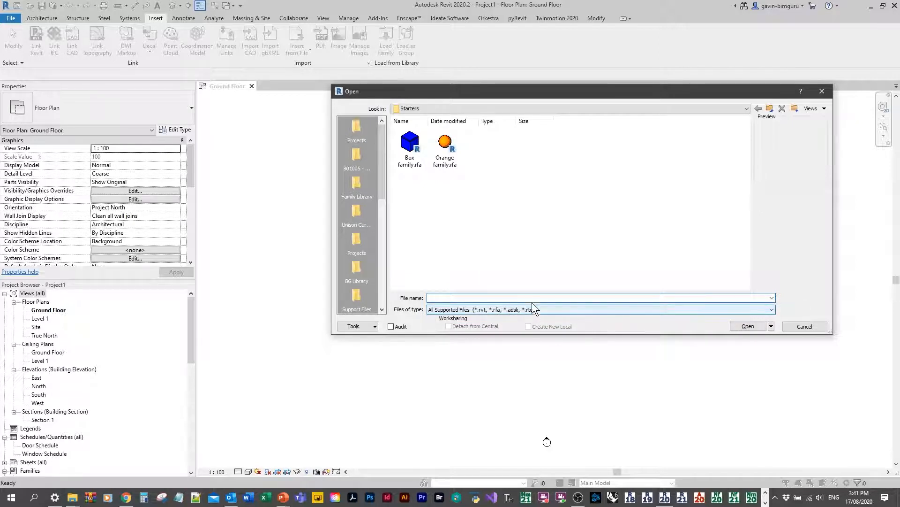
left_click(807, 328)
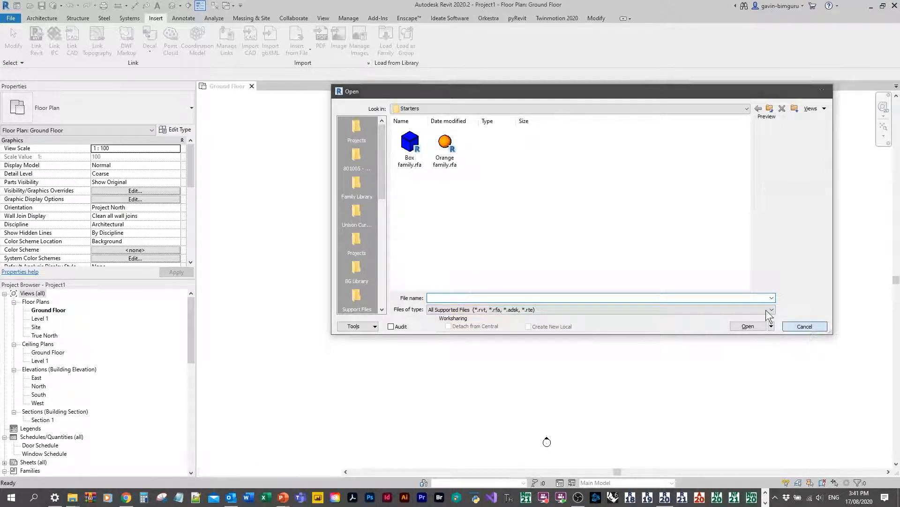
left_click(11, 18)
mouse_move(18, 83)
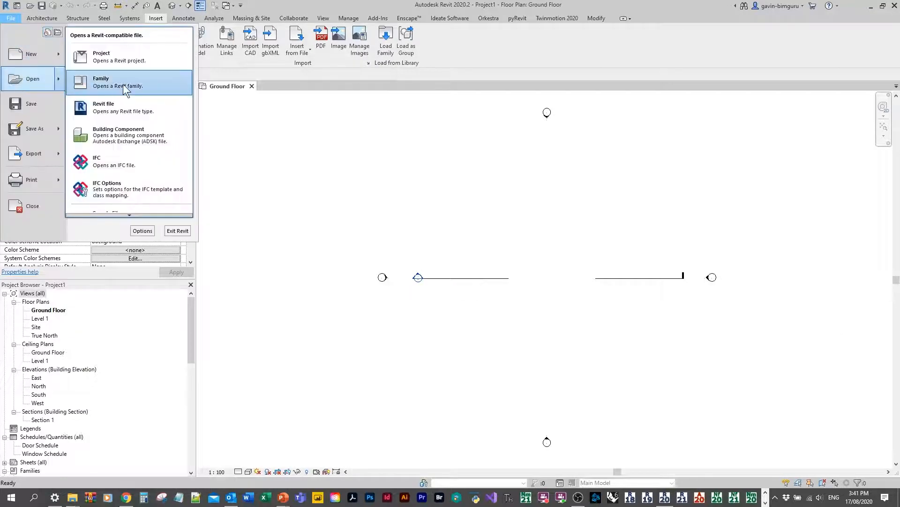
left_click(123, 83)
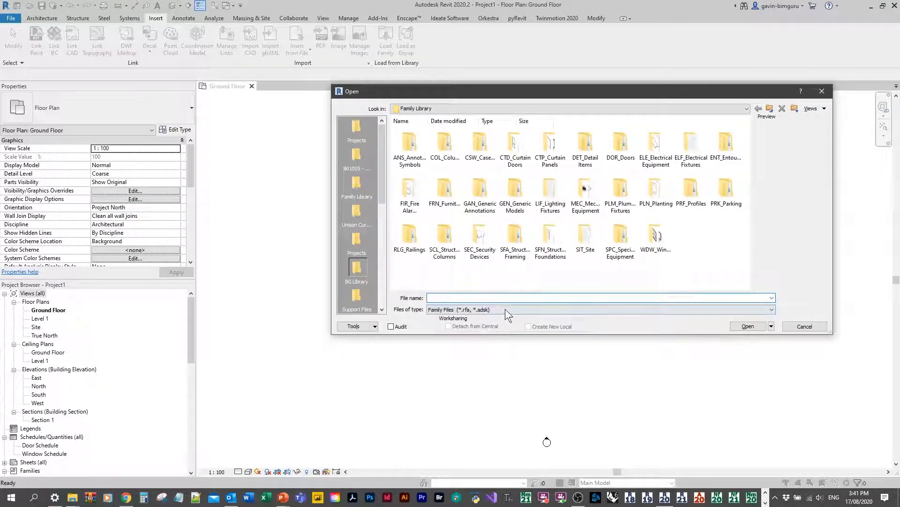
left_click(805, 326)
Step: Open the family file Box family.rfa from the Starters folder
left_click(10, 19)
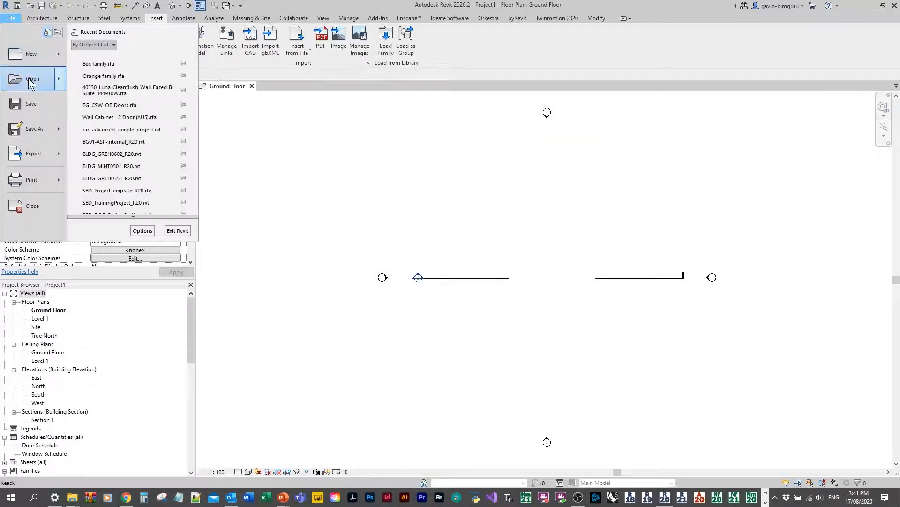
left_click(18, 83)
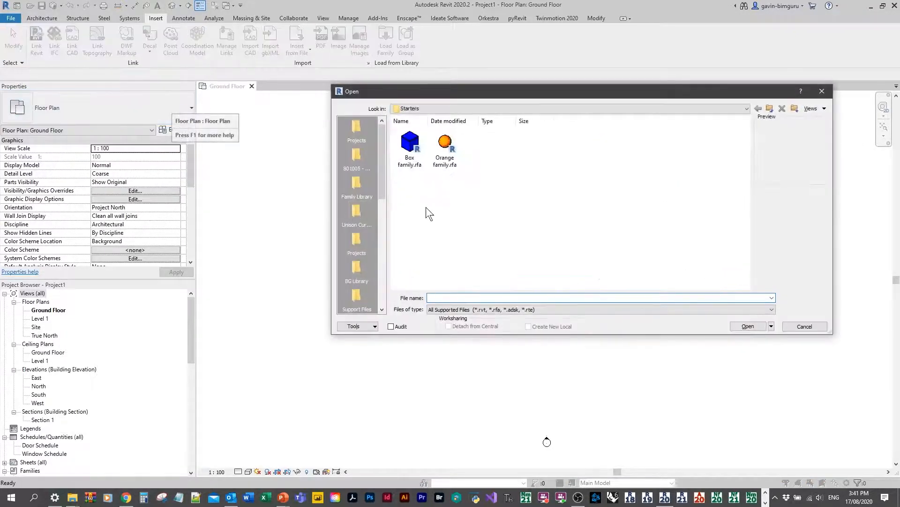
left_click(416, 146)
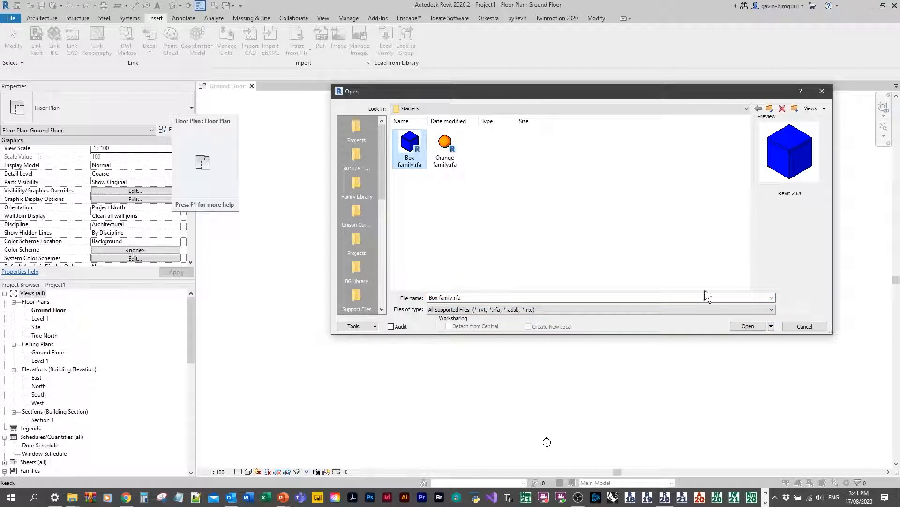
left_click(749, 327)
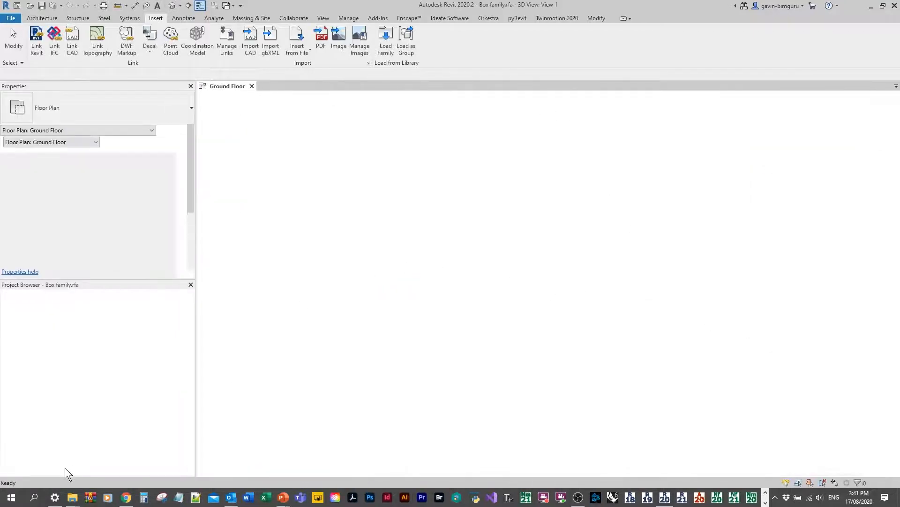
Step: Switch to the Starters folder in File Explorer, open Orange family.rfa from there, and close its view again
mouse_move(71, 500)
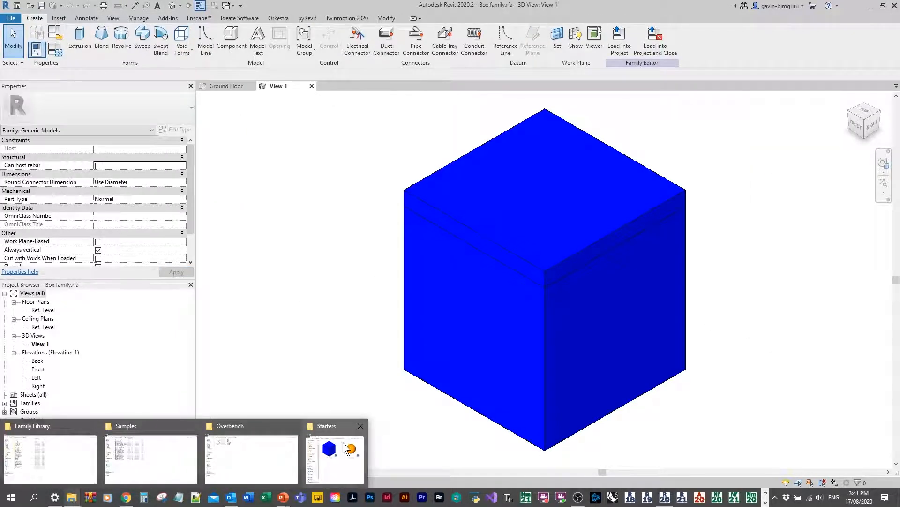
left_click(335, 457)
double_click(542, 172)
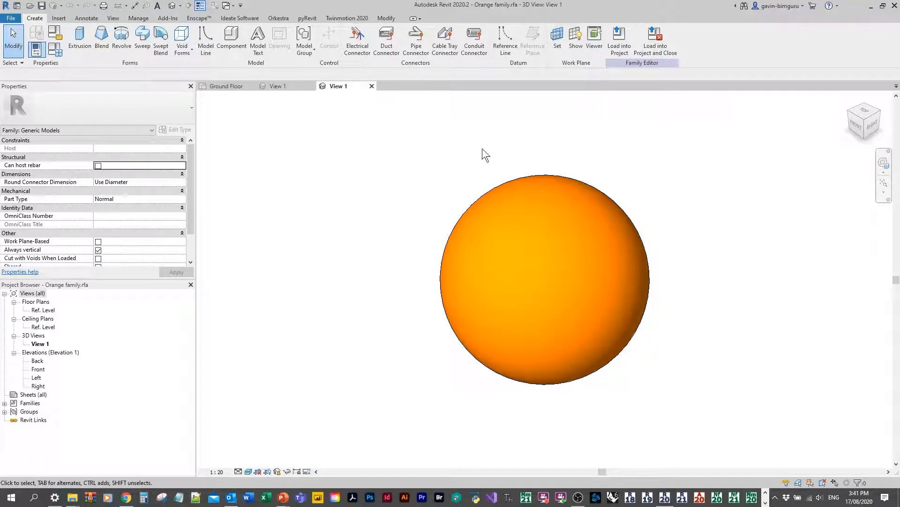
left_click(372, 86)
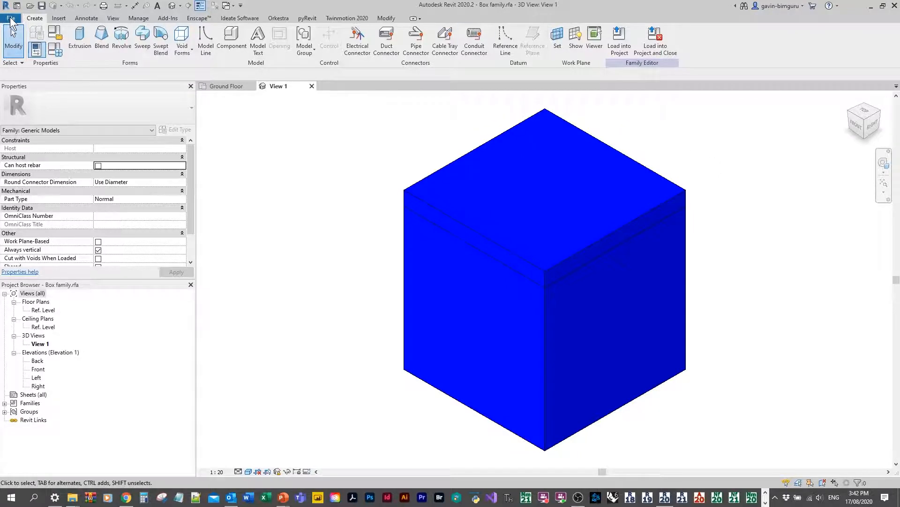
Step: Save the open box family under its existing name, Box family.rfa, in the Starters folder, using the family Save As option
left_click(10, 19)
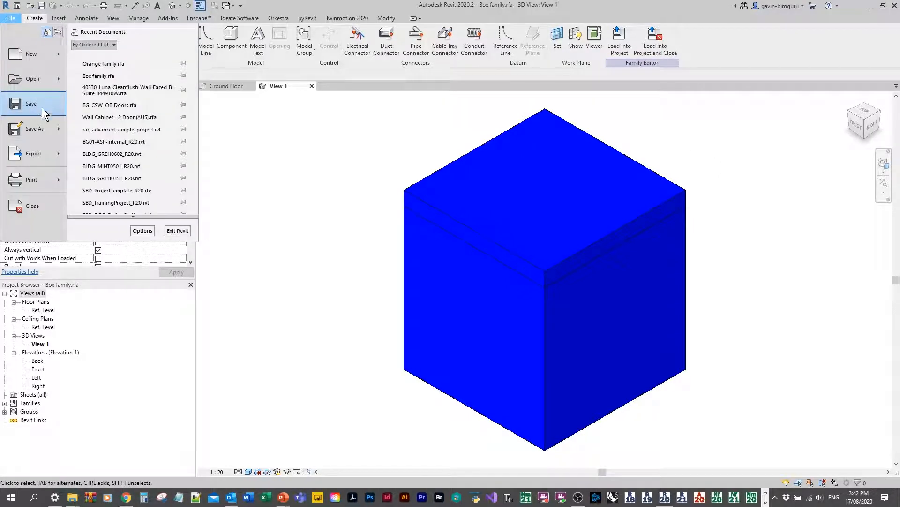
mouse_move(44, 125)
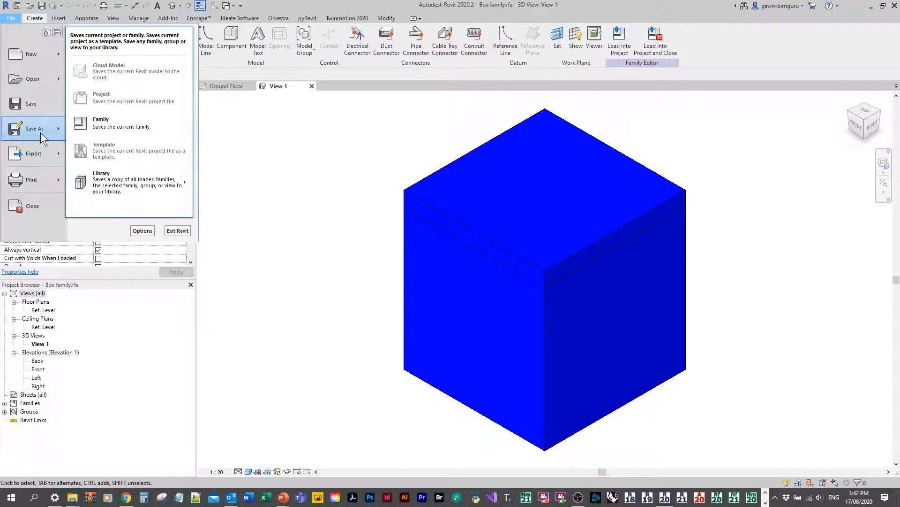
left_click(112, 123)
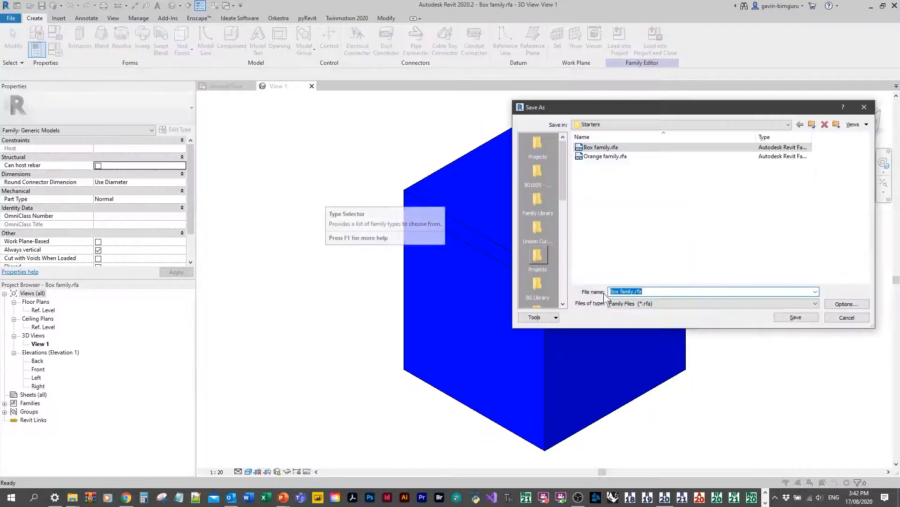
left_click(672, 304)
left_click(673, 301)
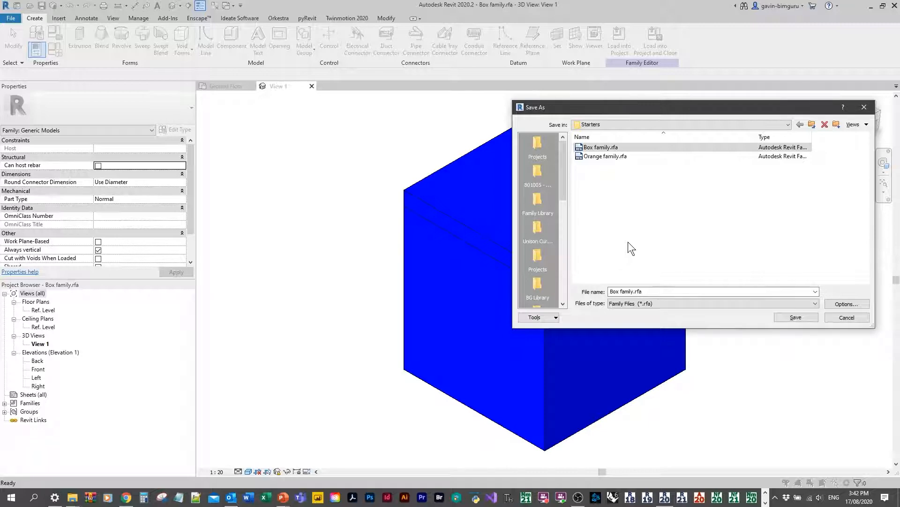
left_click(796, 318)
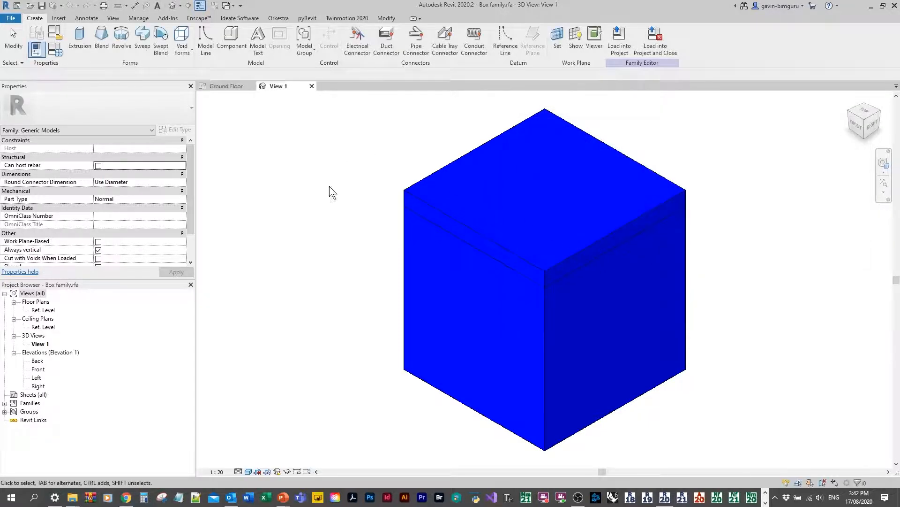
Step: Switch to the Starters folder in File Explorer and search it for family backup files with *00
mouse_move(72, 496)
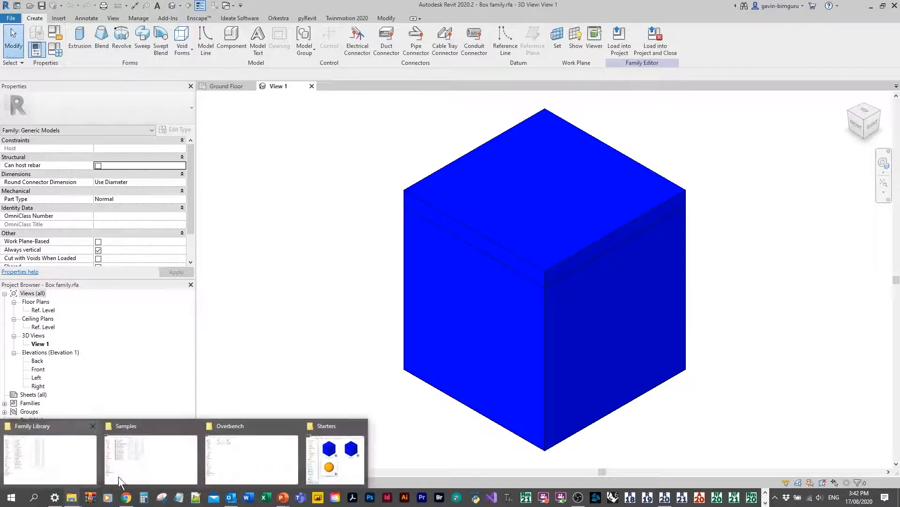
left_click(324, 441)
left_click(474, 149)
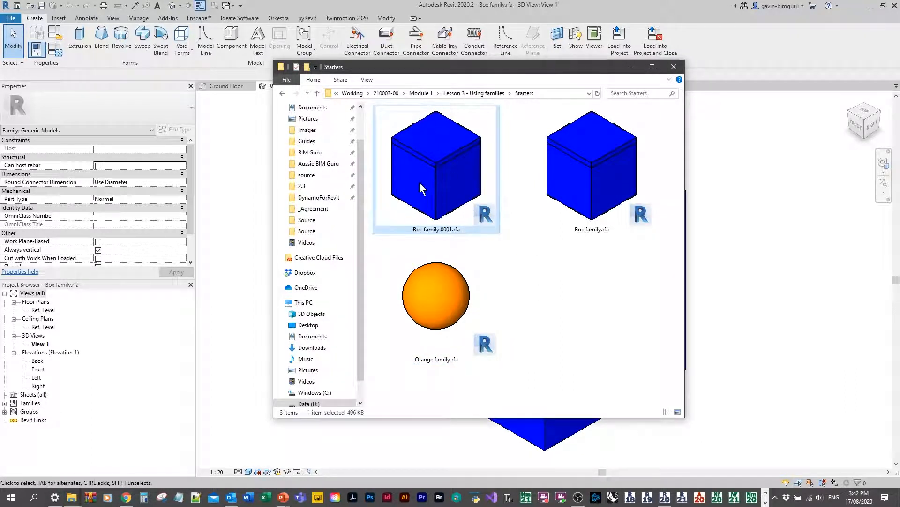
left_click(528, 266)
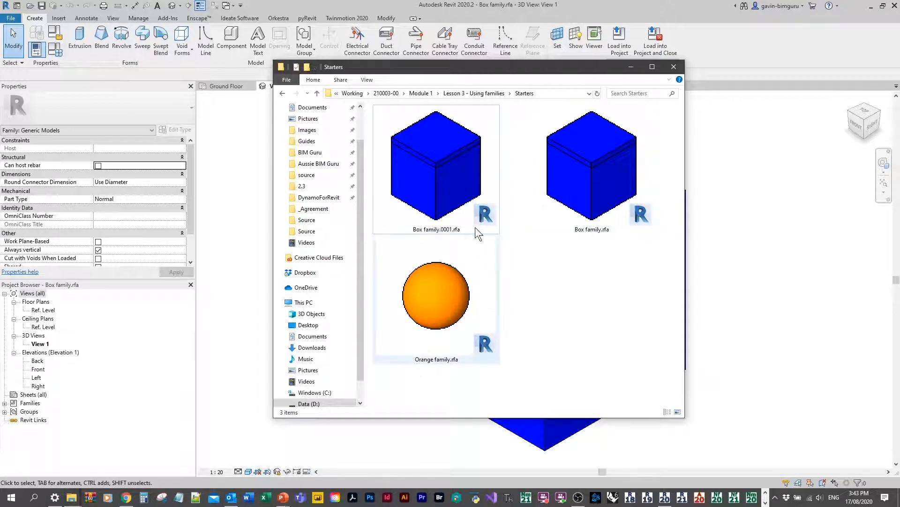
left_click(639, 94)
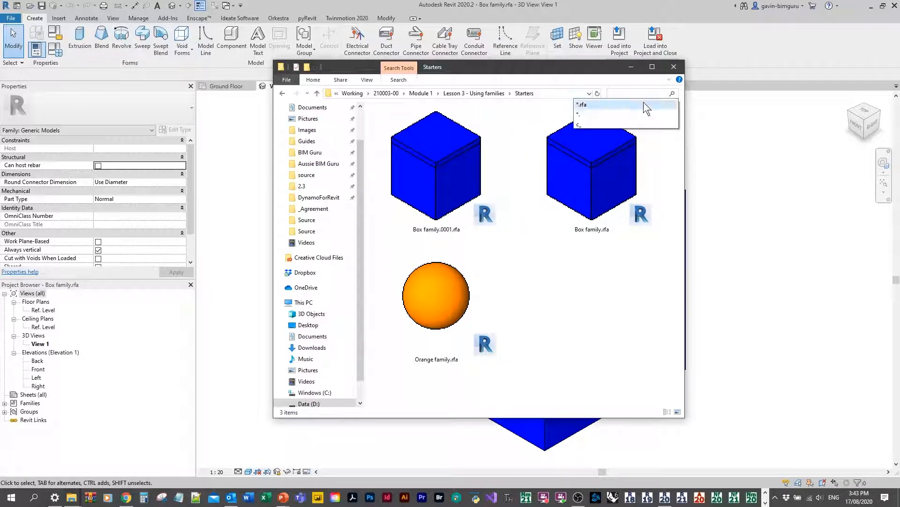
type("*.000")
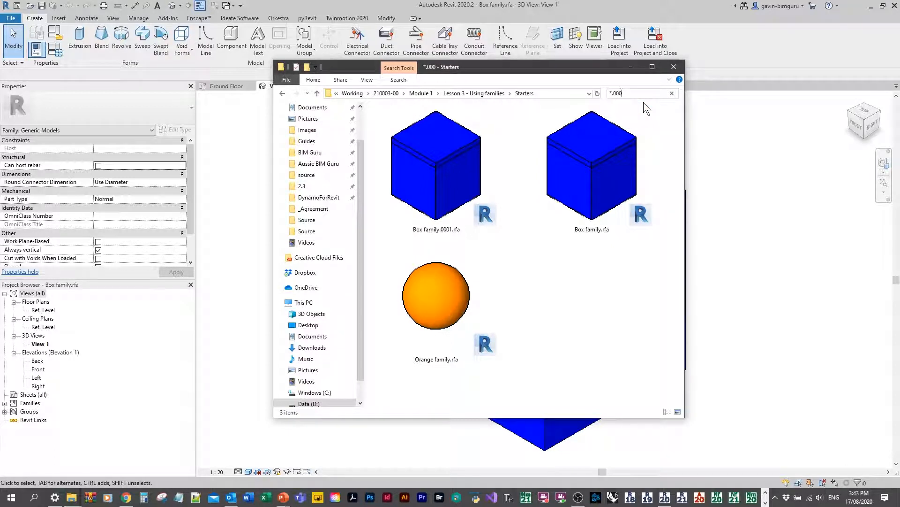
left_click_drag(645, 93, 614, 96)
type("00")
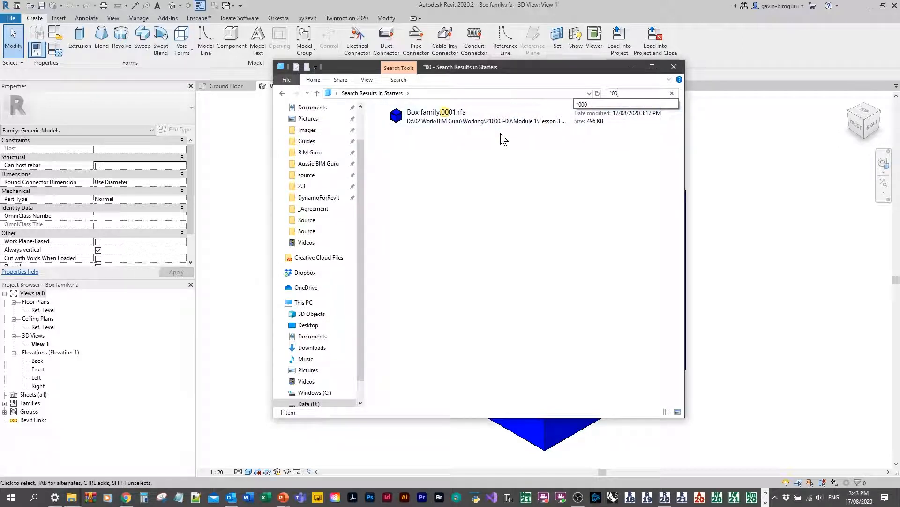
Step: Delete the backup file Box family.0001.rfa from the search results and clear the search to return to the folder
left_click(498, 116)
key("Delete")
key("Return")
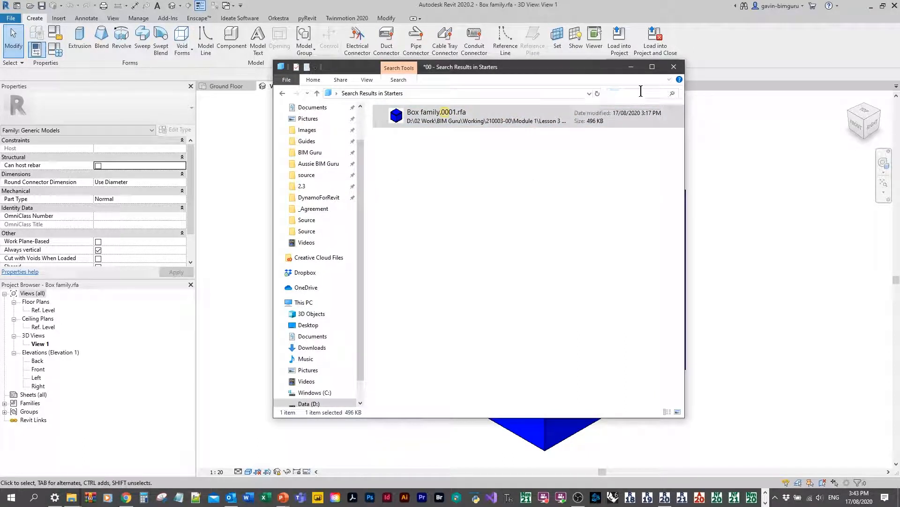
left_click(671, 93)
left_click(537, 311)
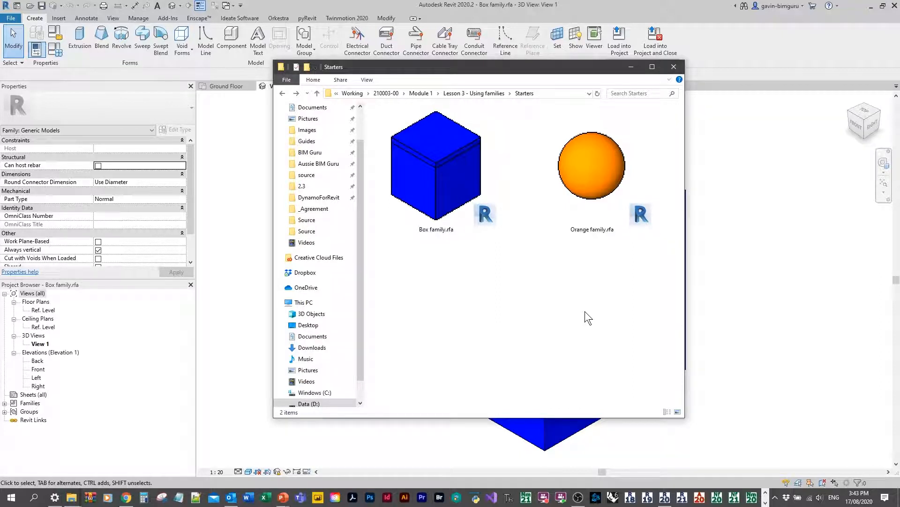
Step: Back in Revit, load the box family into the project and place one Red box on the Ground Floor plan above the section line
left_click(732, 156)
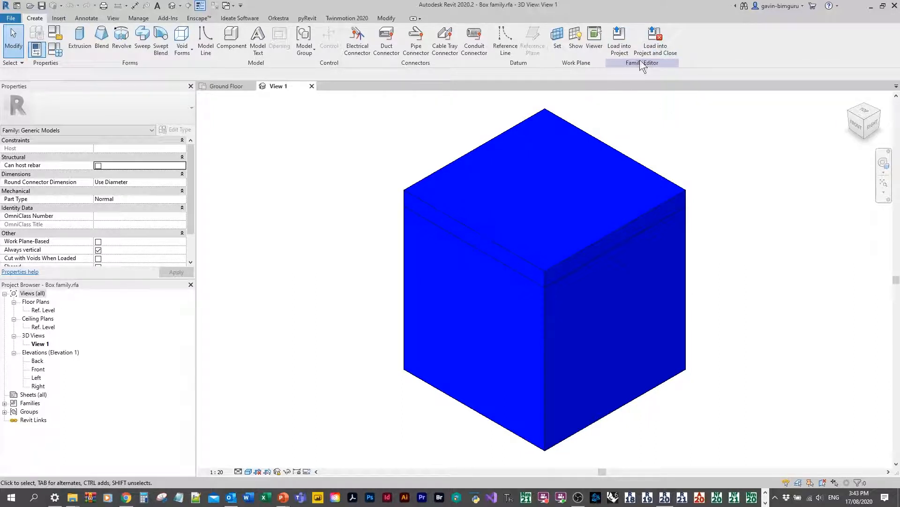
left_click(620, 43)
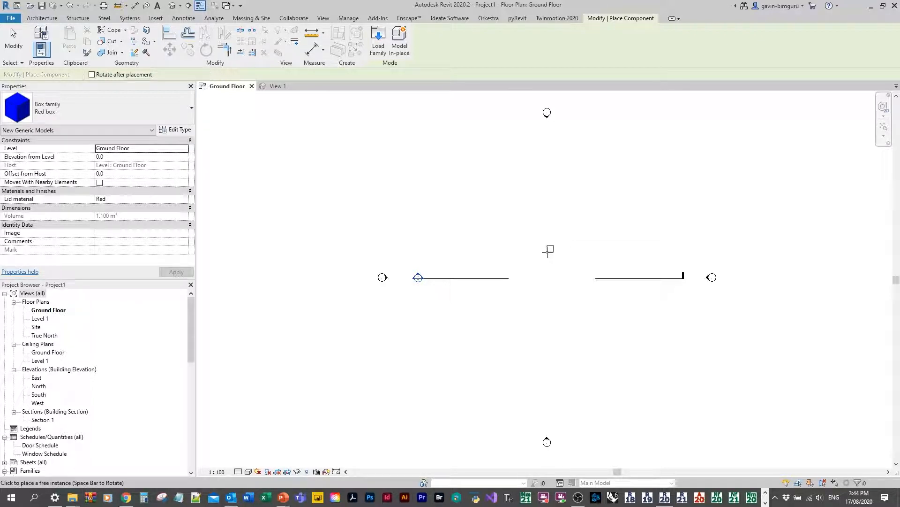
left_click(551, 224)
key("Escape")
key("Escape")
scroll(570, 220, "up", 3)
scroll(563, 221, "up", 1)
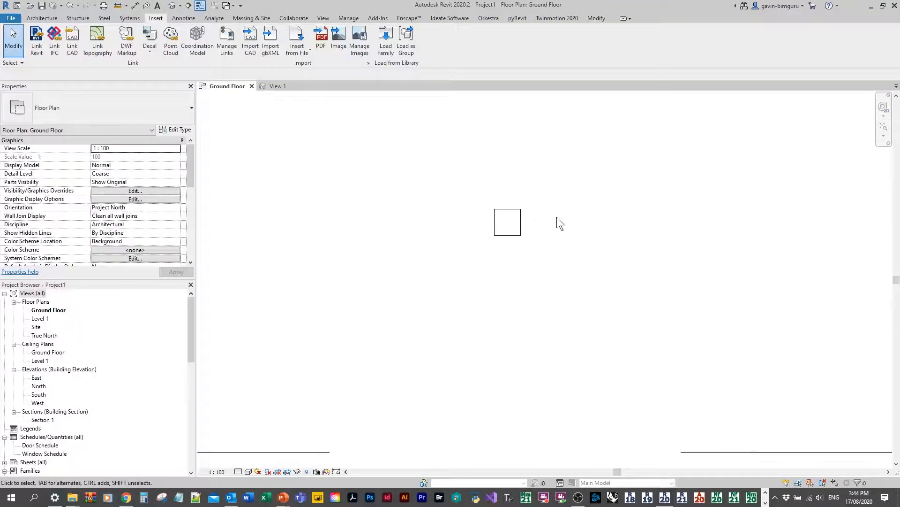
Step: Examine the placed box's family type and instance properties
left_click(520, 214)
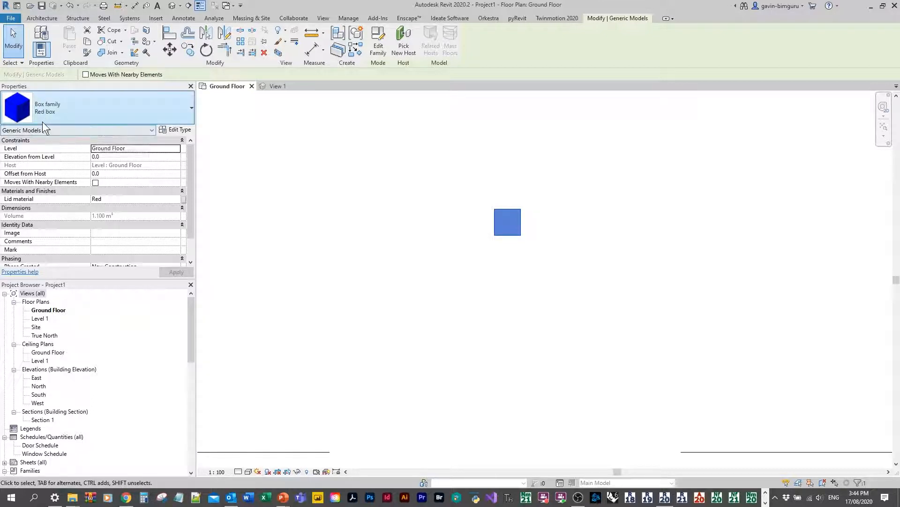
left_click(301, 166)
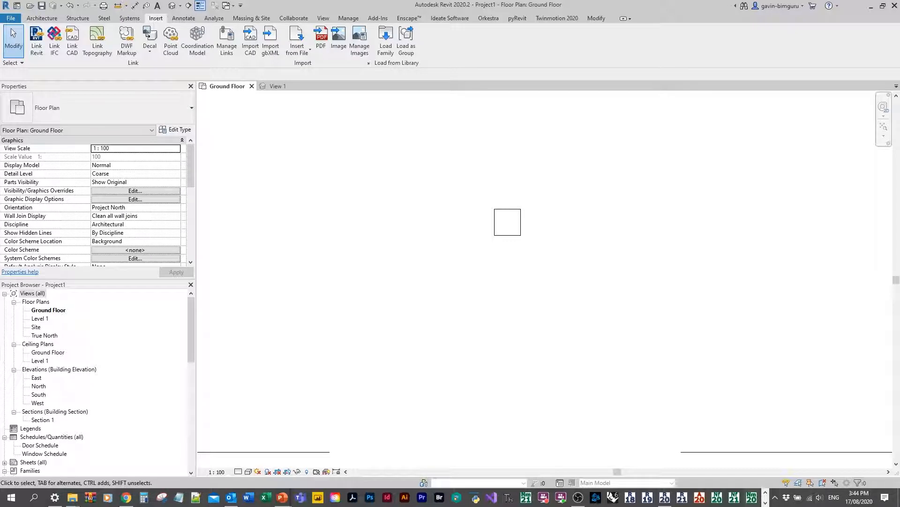
key("alt+Tab")
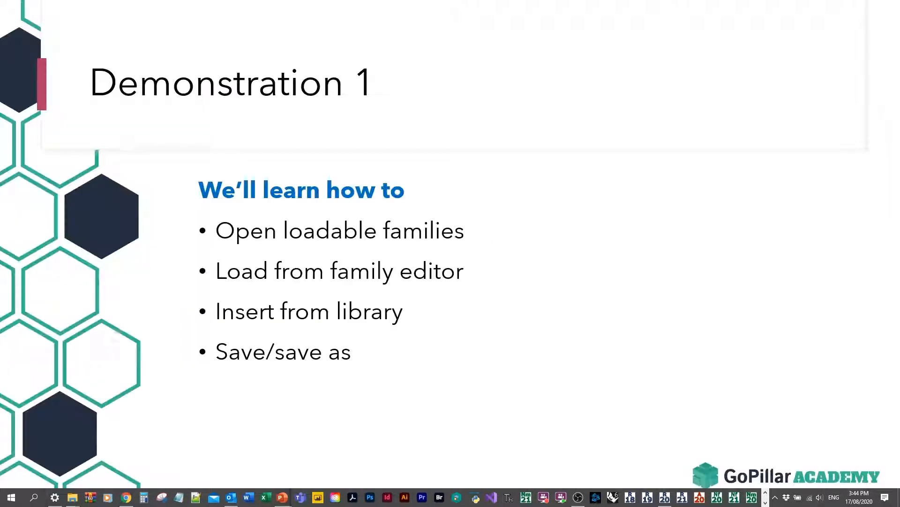
left_click(715, 394)
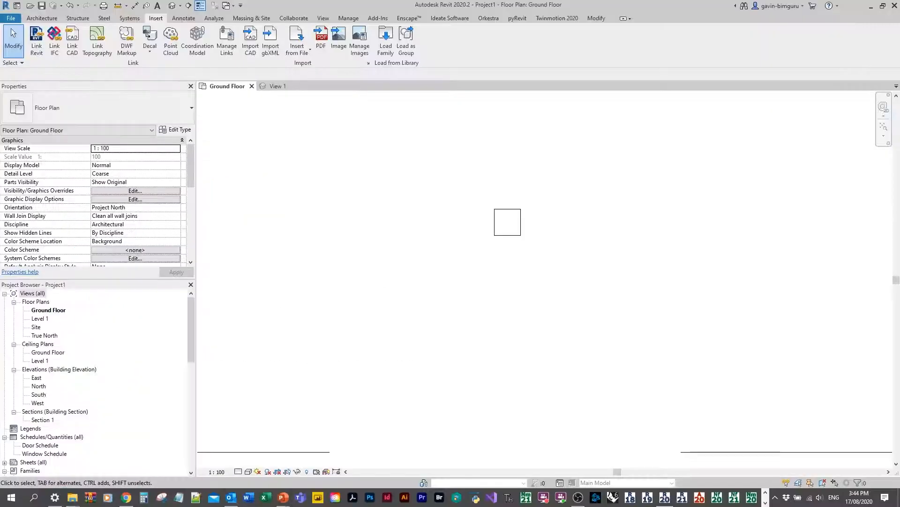
Step: Collapse the Views and Schedules/Quantities branches in the Project Browser, leaving the Families branch expanded
left_click(520, 224)
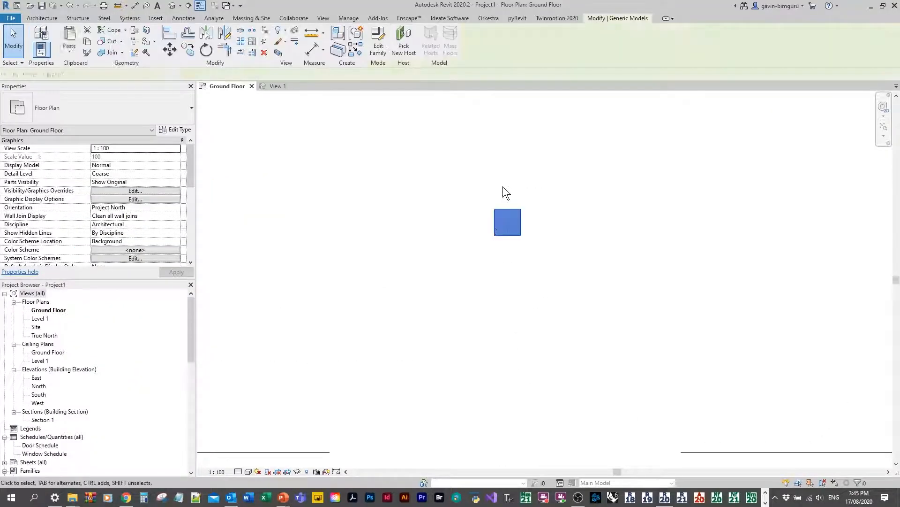
left_click(333, 217)
left_click(126, 368)
scroll(123, 356, "down", 1)
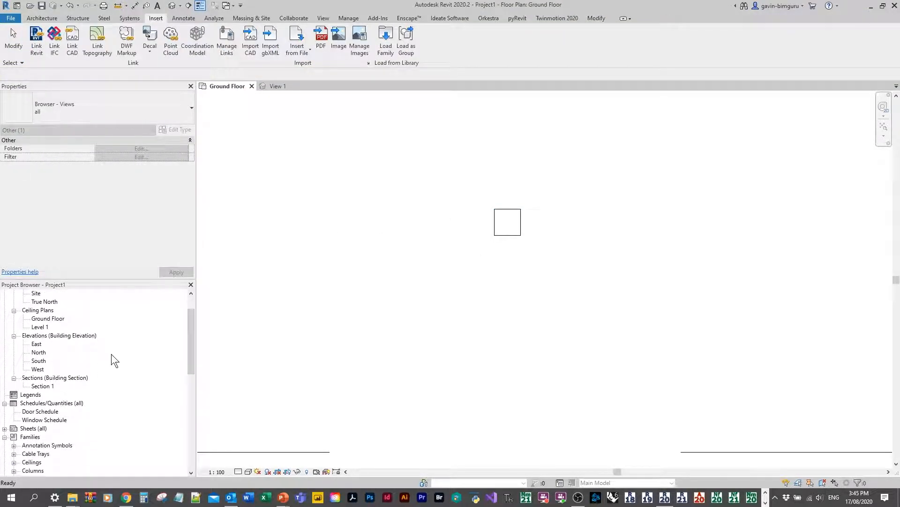
scroll(112, 353, "up", 1)
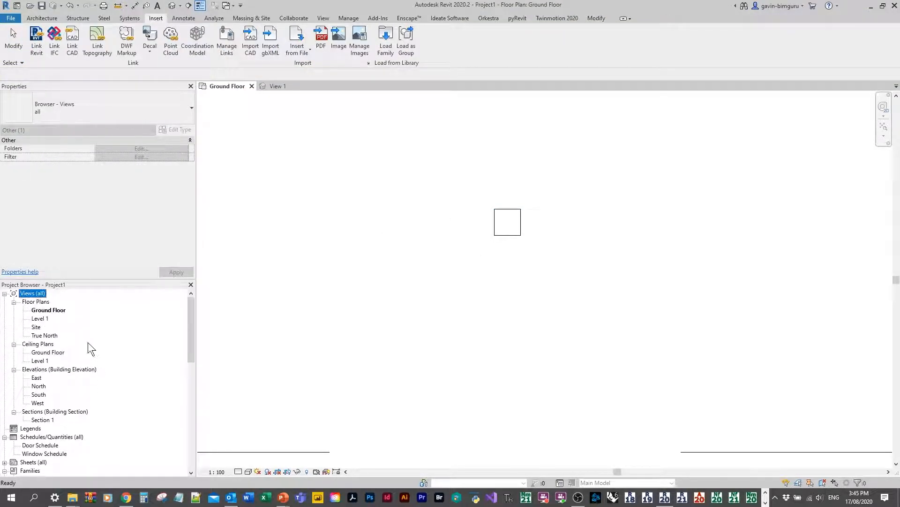
double_click(36, 294)
double_click(49, 310)
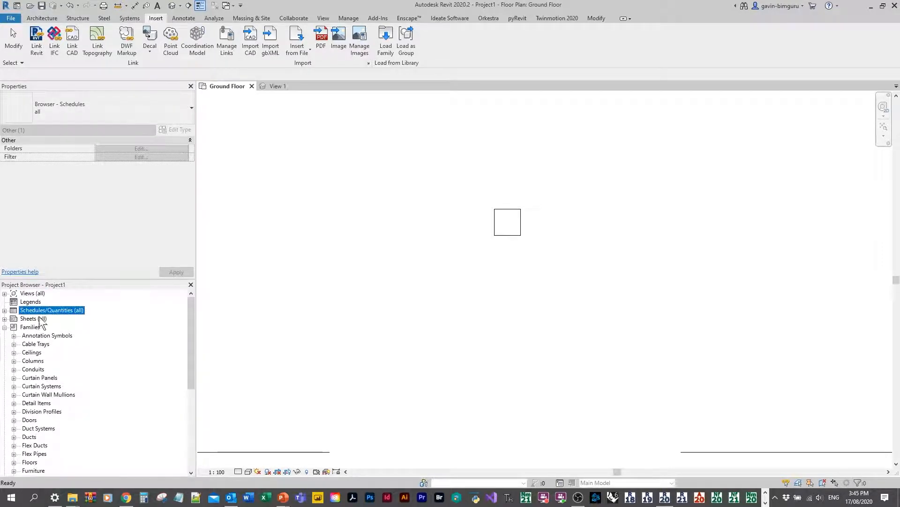
double_click(35, 324)
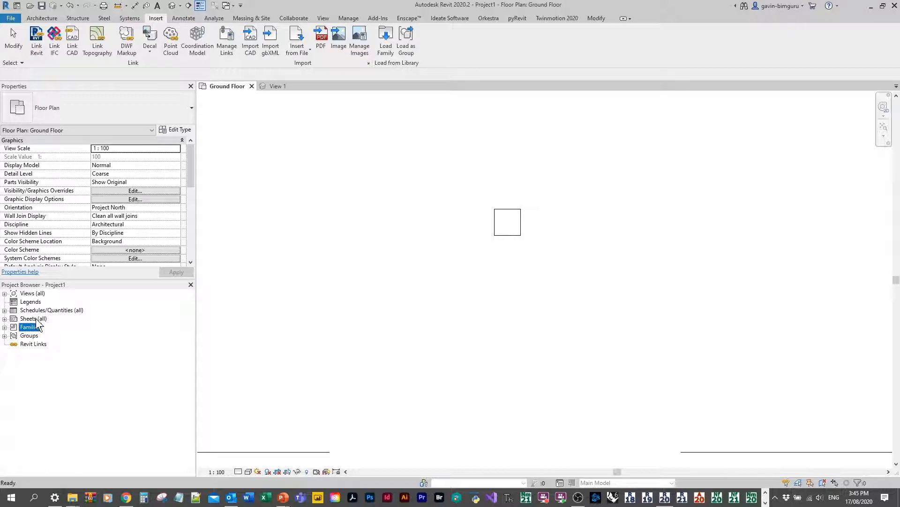
double_click(30, 327)
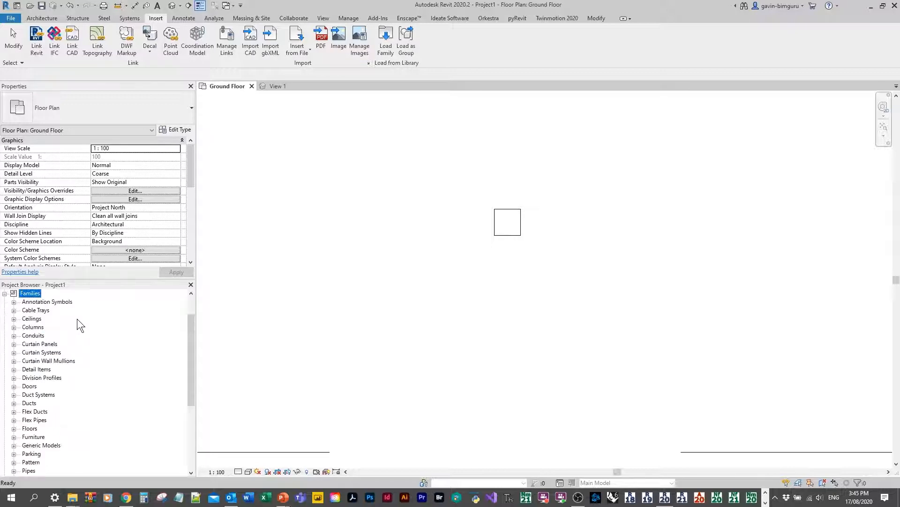
Step: Check the placed box's category, and expand Generic Models and its Box family in the Project Browser
scroll(83, 321, "down", 3)
scroll(83, 367, "down", 4)
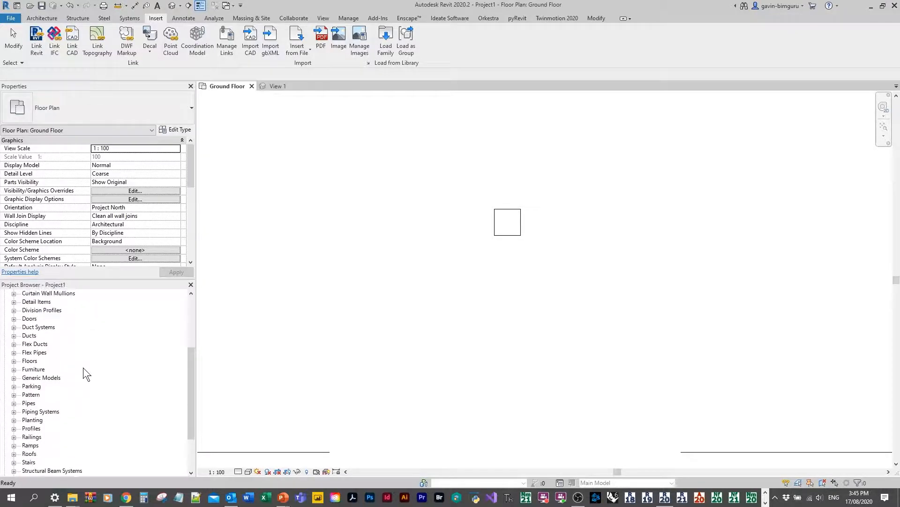
scroll(86, 370, "up", 4)
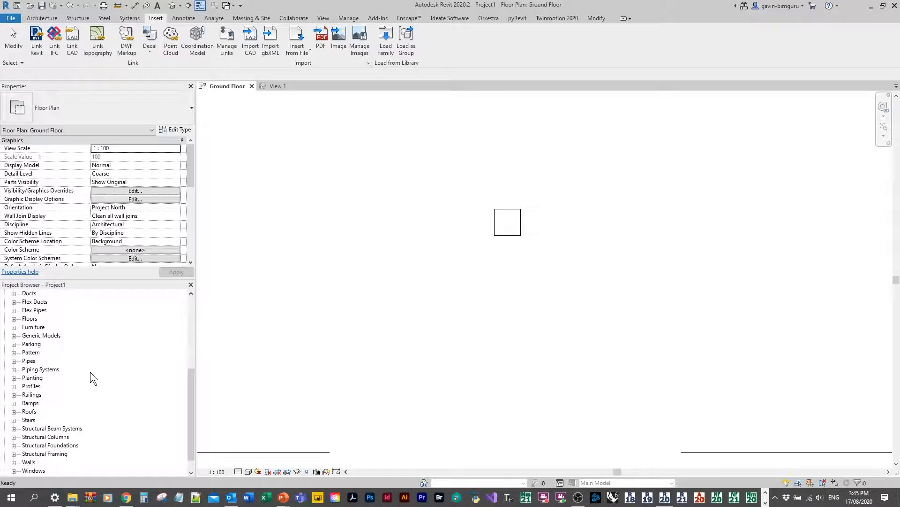
left_click(497, 224)
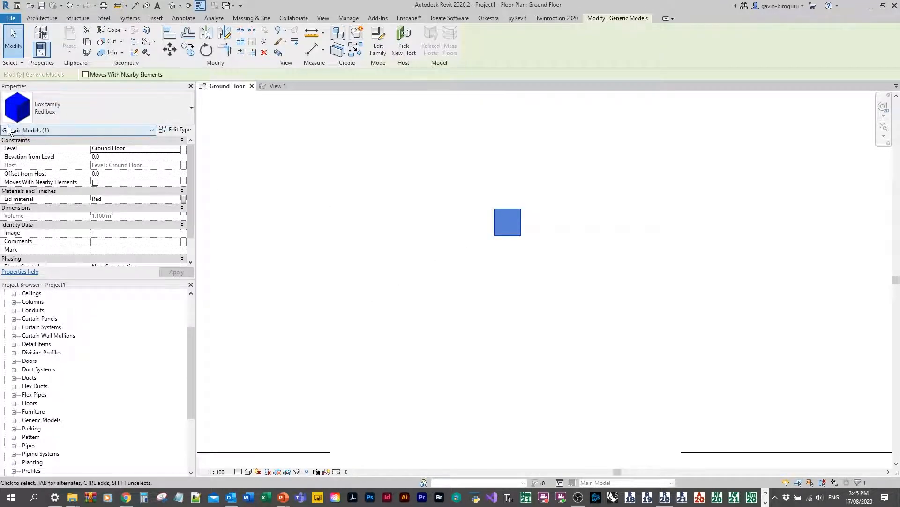
key("Escape")
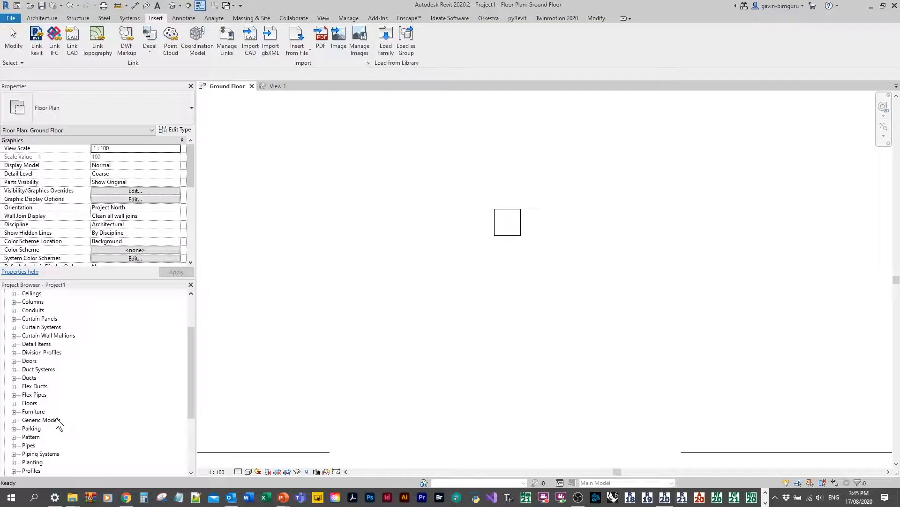
double_click(55, 420)
scroll(78, 381, "down", 2)
left_click(46, 387)
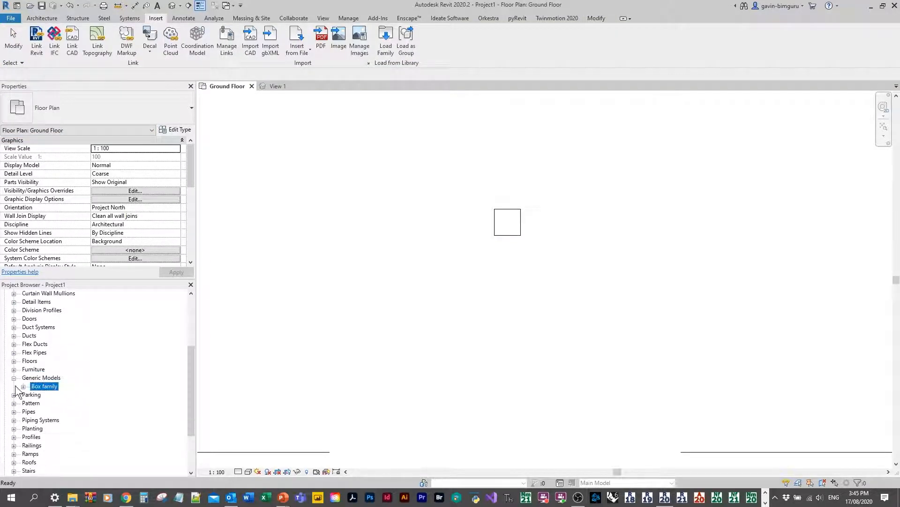
double_click(42, 386)
Step: Examine the type properties of the Blue box, Red box and Yellow box types
left_click(51, 403)
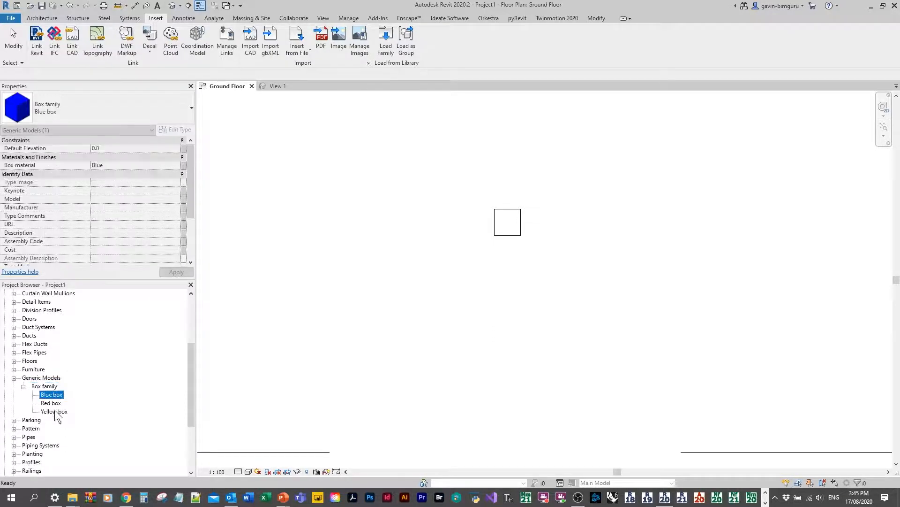
left_click(56, 411)
left_click(55, 395)
left_click(57, 404)
left_click(60, 412)
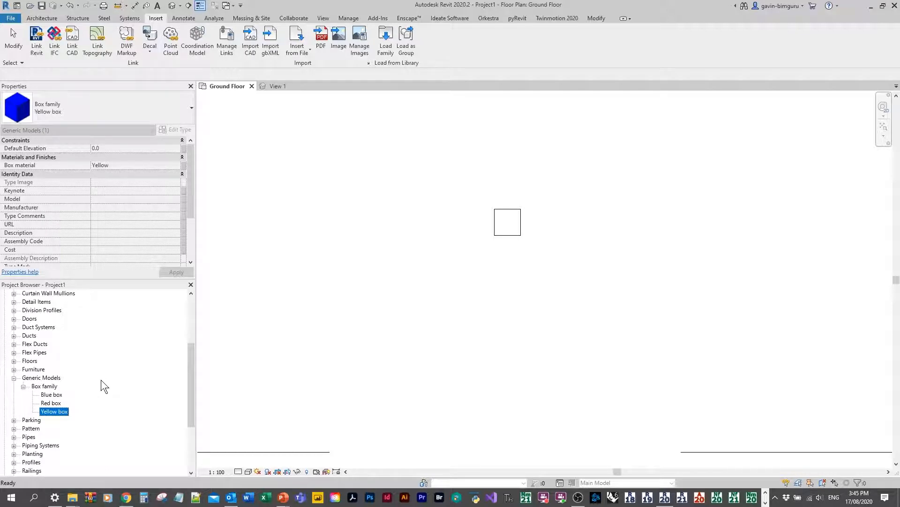
Step: Duplicate the Blue box type under its default name, and delete the duplicate
left_click(55, 395)
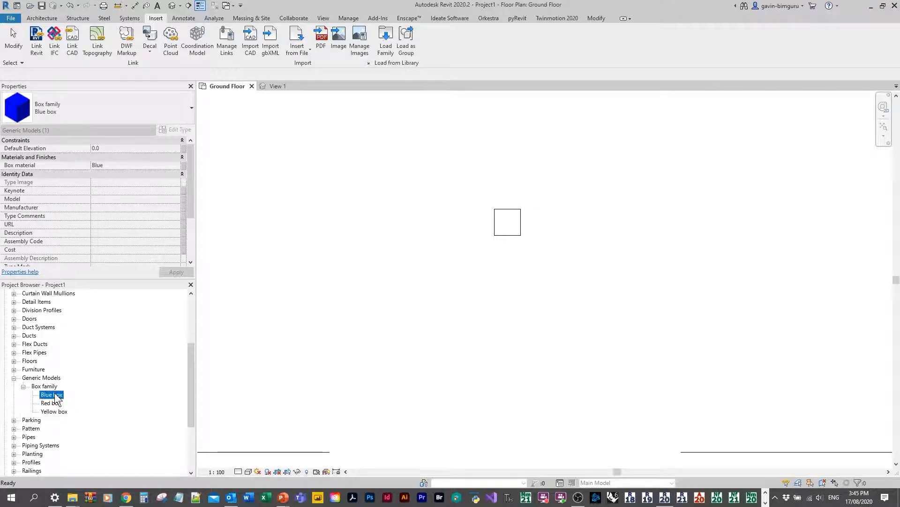
right_click(56, 396)
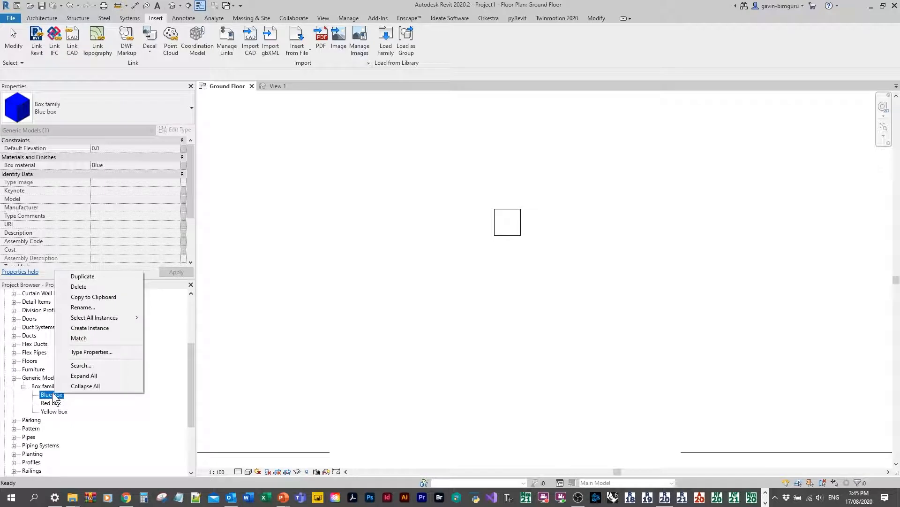
left_click(88, 277)
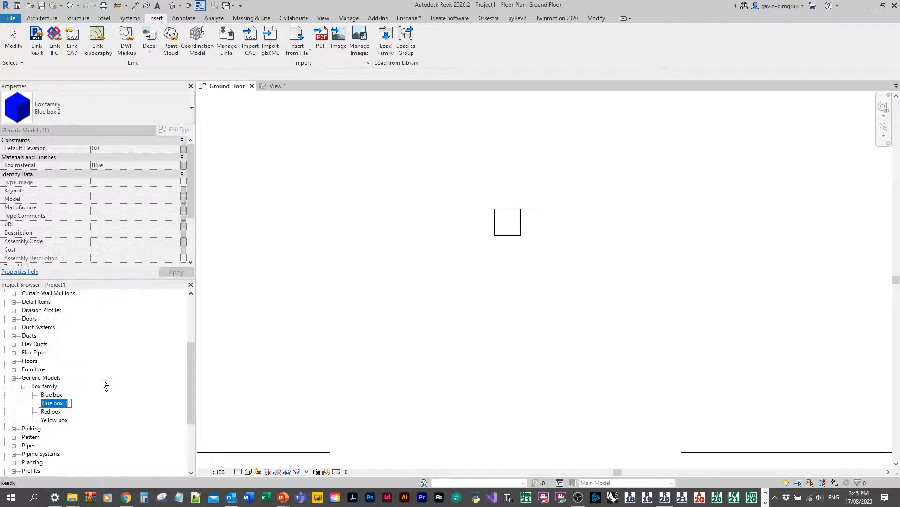
key("Return")
right_click(65, 403)
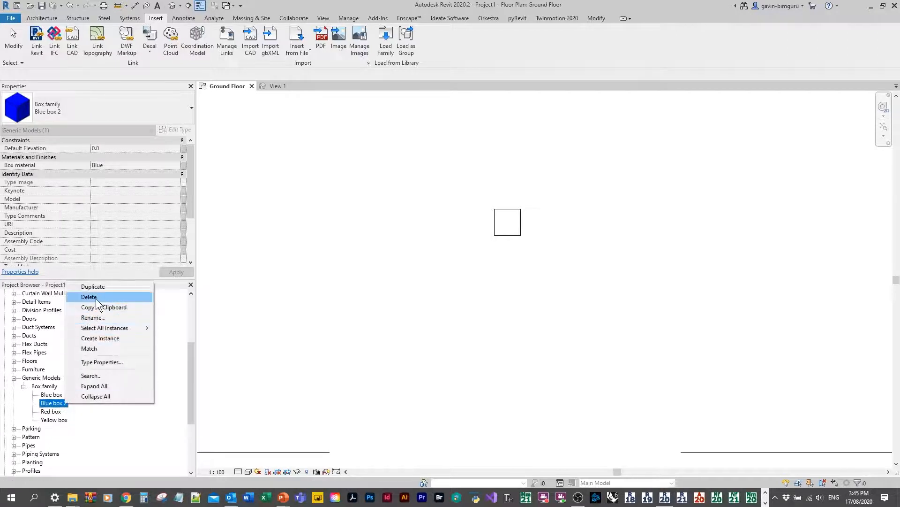
left_click(96, 298)
Step: Select all instances of the Blue box type in the entire project, and clear the selection
right_click(60, 397)
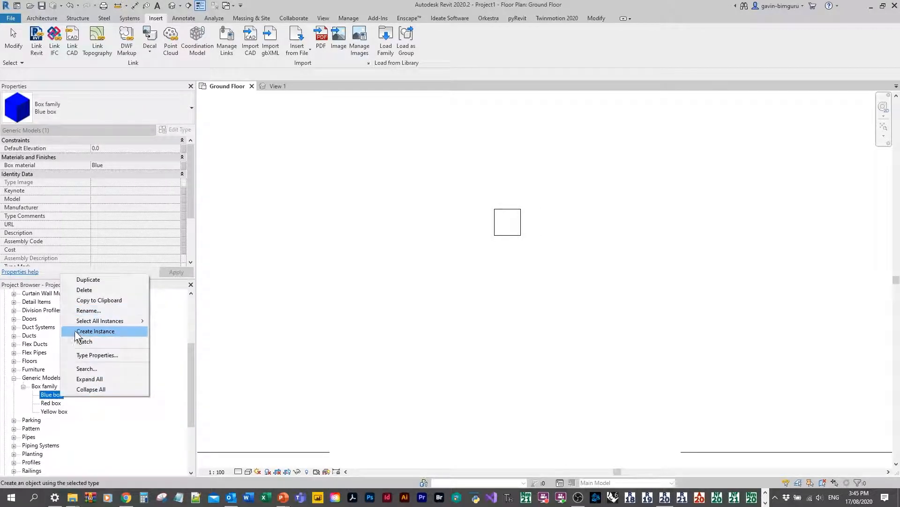
mouse_move(139, 318)
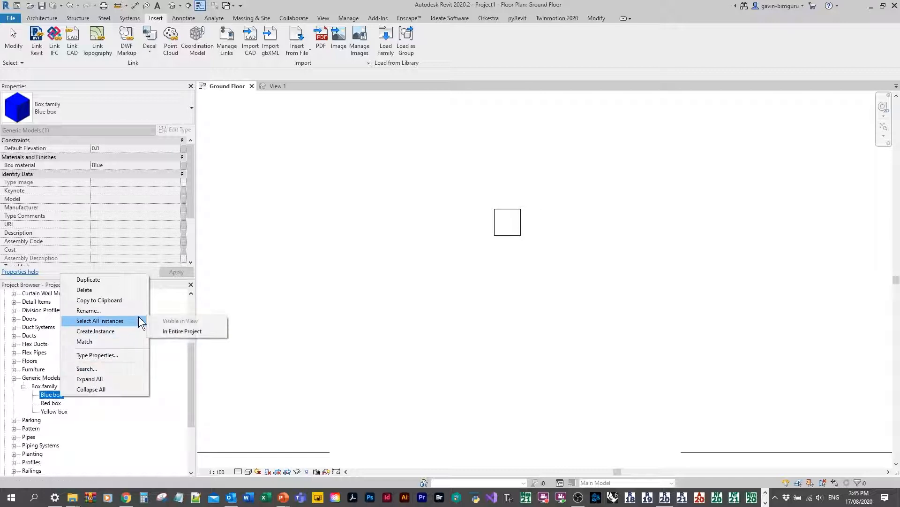
left_click(182, 331)
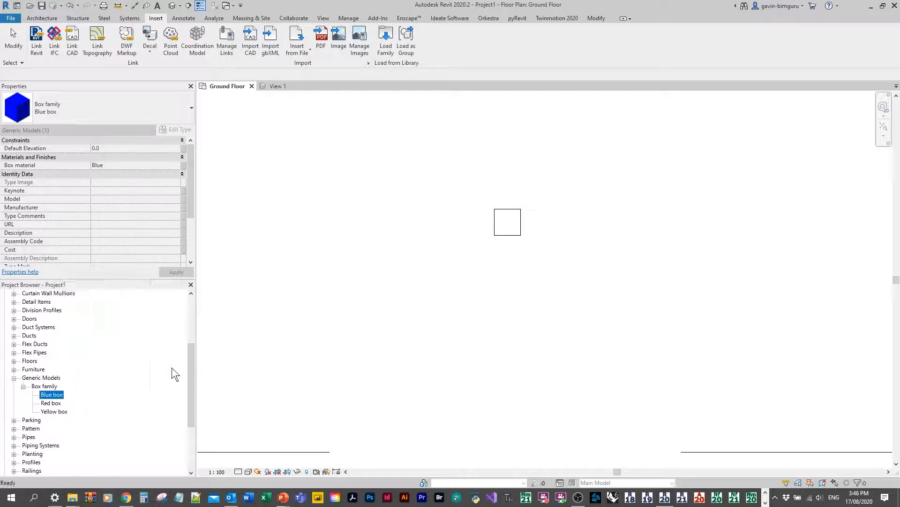
left_click(545, 188)
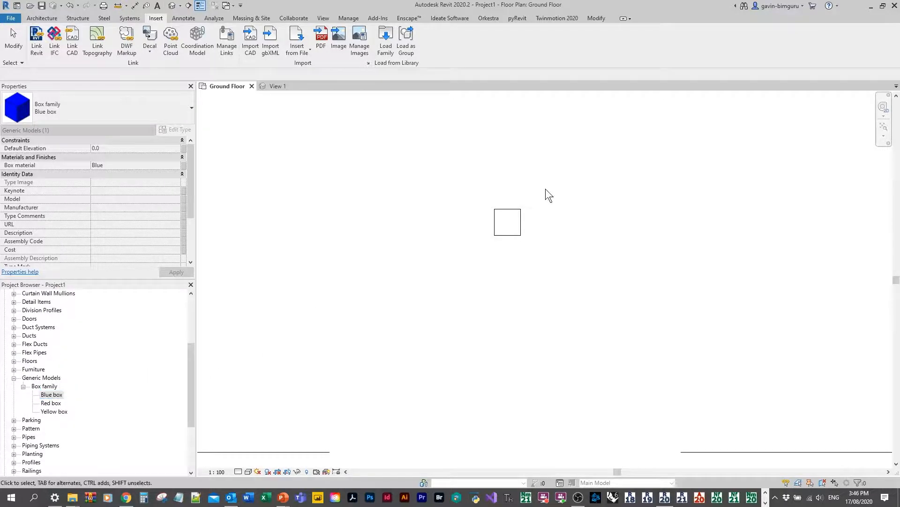
Step: Check the Select All Instances options offered for the box placed on the plan
left_click(511, 211)
right_click(511, 211)
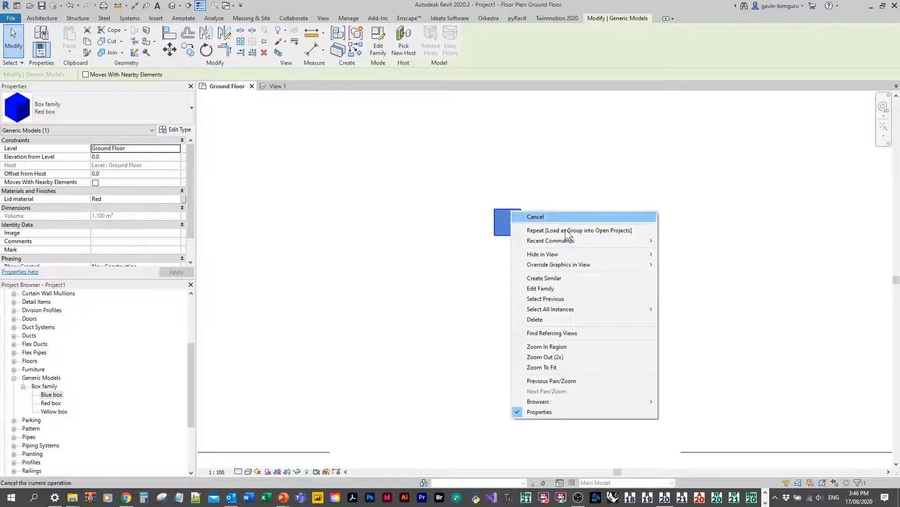
mouse_move(614, 309)
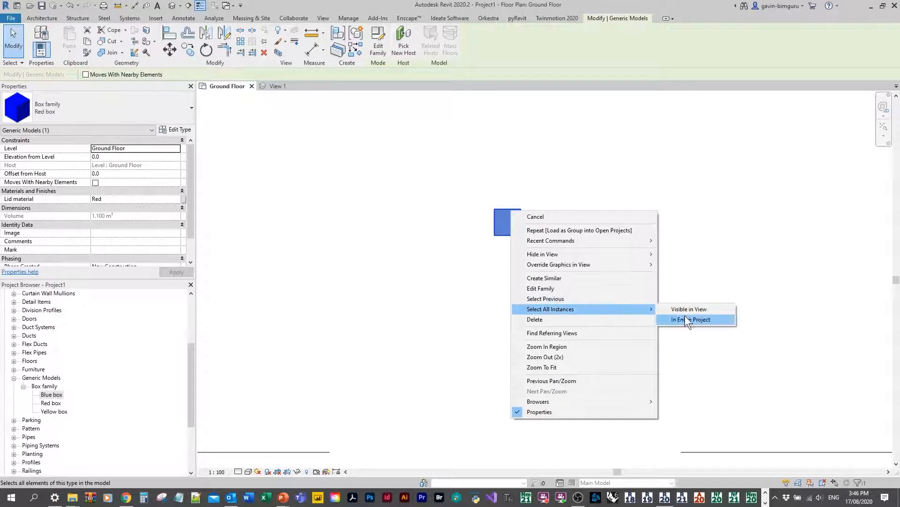
left_click(381, 283)
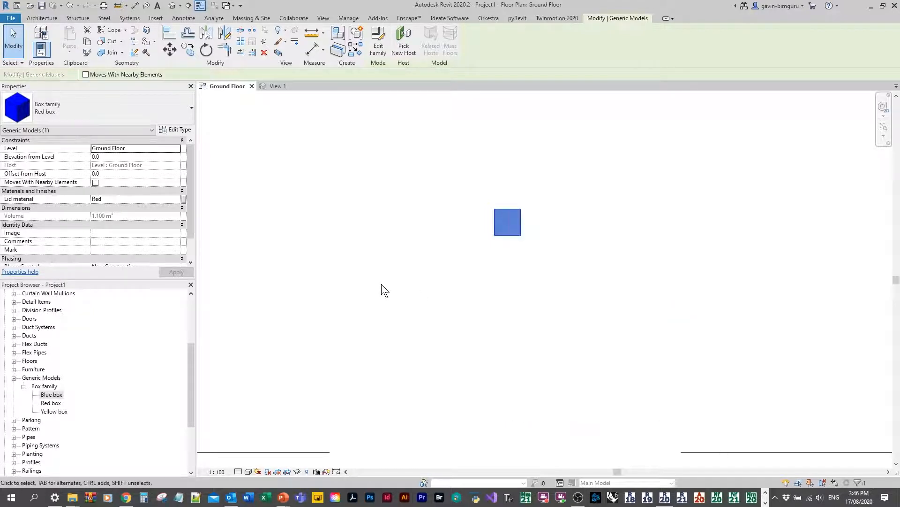
Step: Select all Red box instances visible in the view, and hide those elements in the view
left_click(56, 403)
right_click(58, 402)
mouse_move(136, 323)
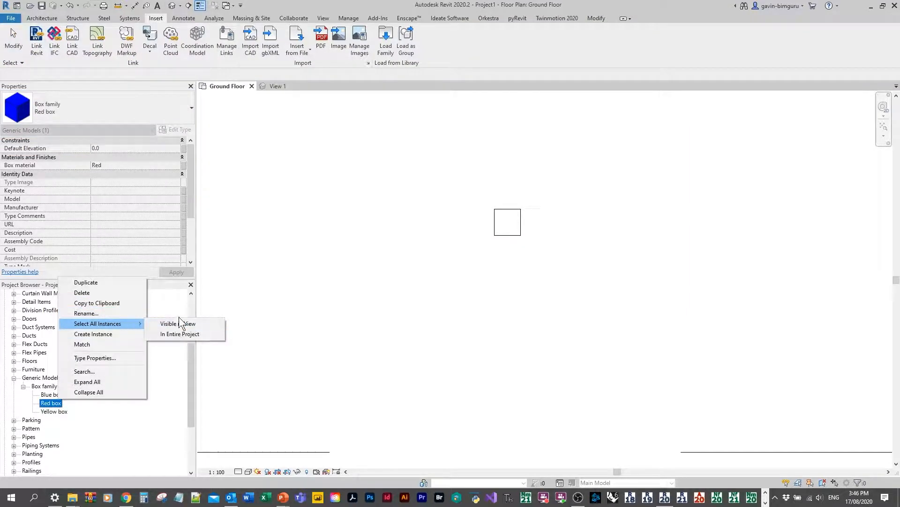
left_click(190, 324)
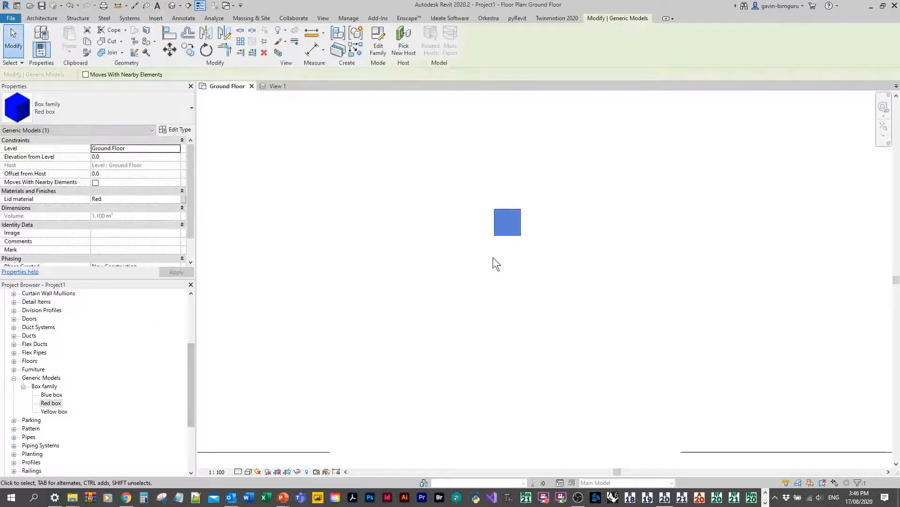
right_click(406, 174)
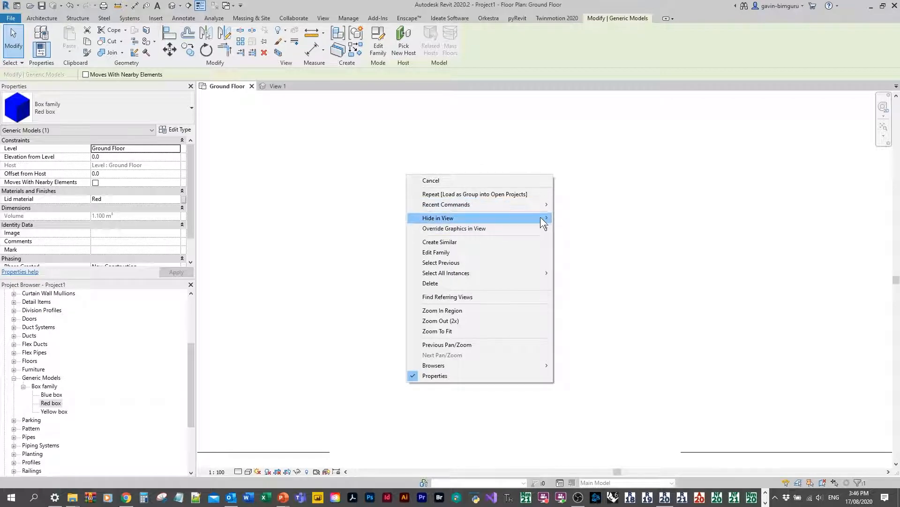
mouse_move(543, 217)
left_click(593, 218)
Step: Select all instances of the Red box type in the entire project, including hidden ones
left_click(51, 402)
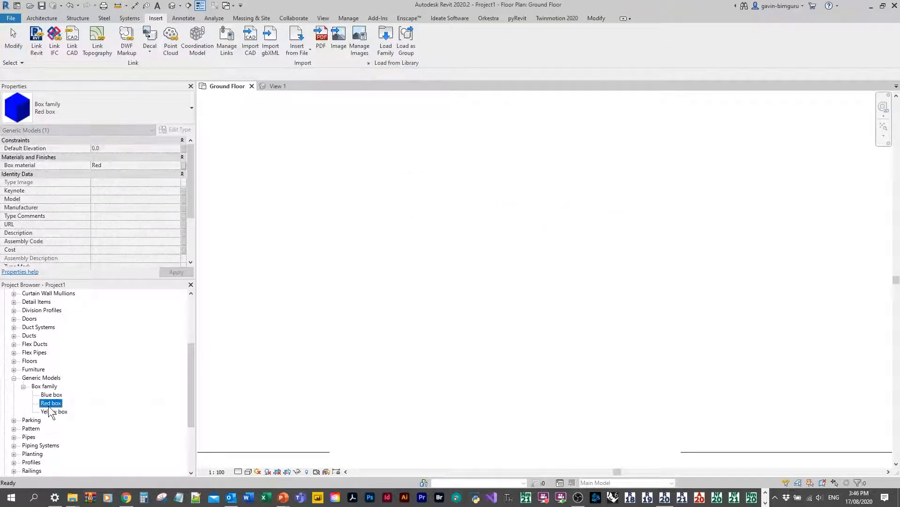
right_click(49, 402)
mouse_move(121, 331)
left_click(174, 341)
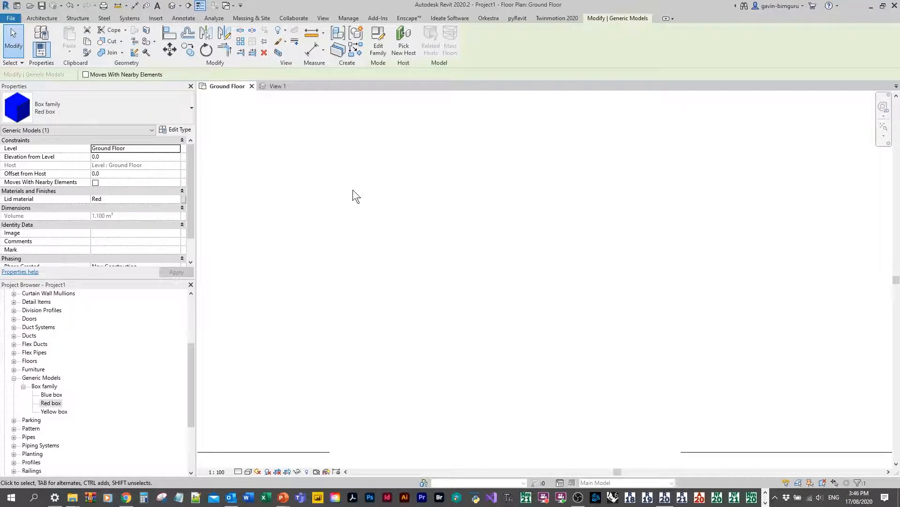
right_click(353, 190)
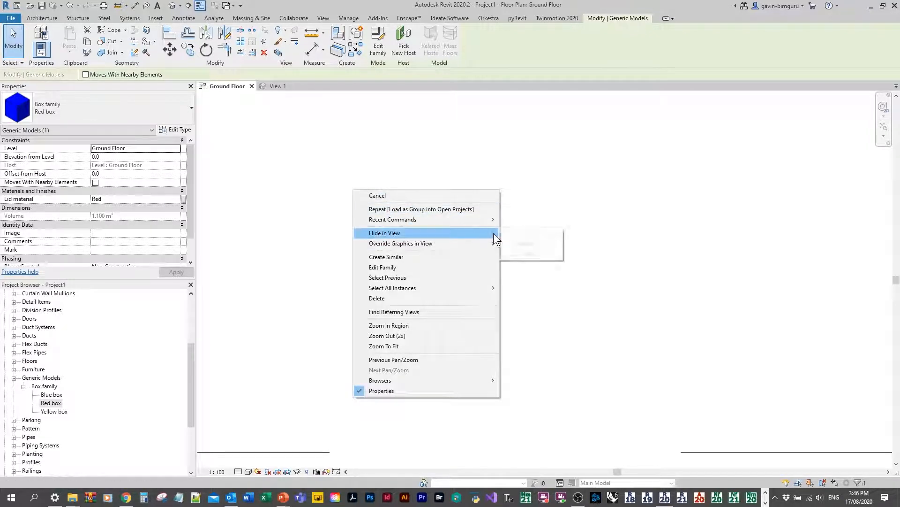
left_click(354, 151)
right_click(338, 182)
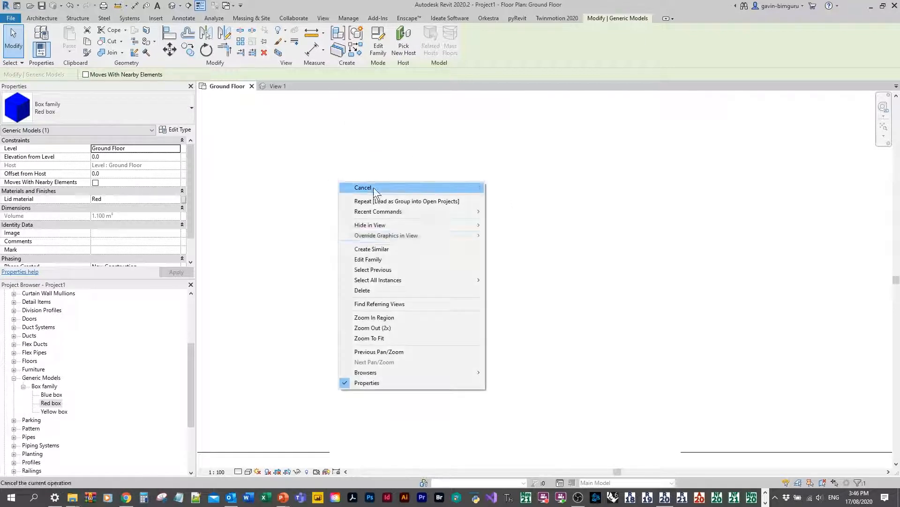
left_click(272, 338)
Step: Reveal hidden elements on the Ground Floor plan, unhide the Red box element, and exit the reveal mode
left_click(307, 471)
left_click(485, 311)
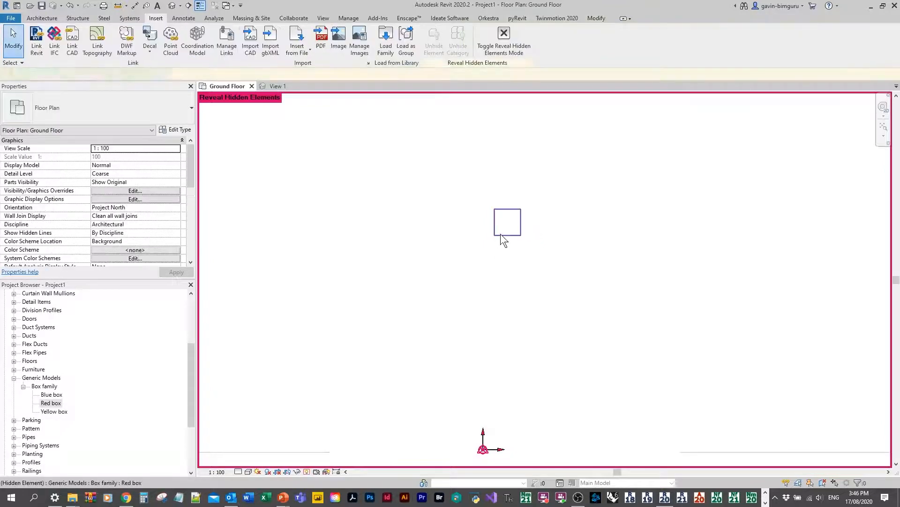
right_click(500, 233)
mouse_move(599, 288)
left_click(676, 289)
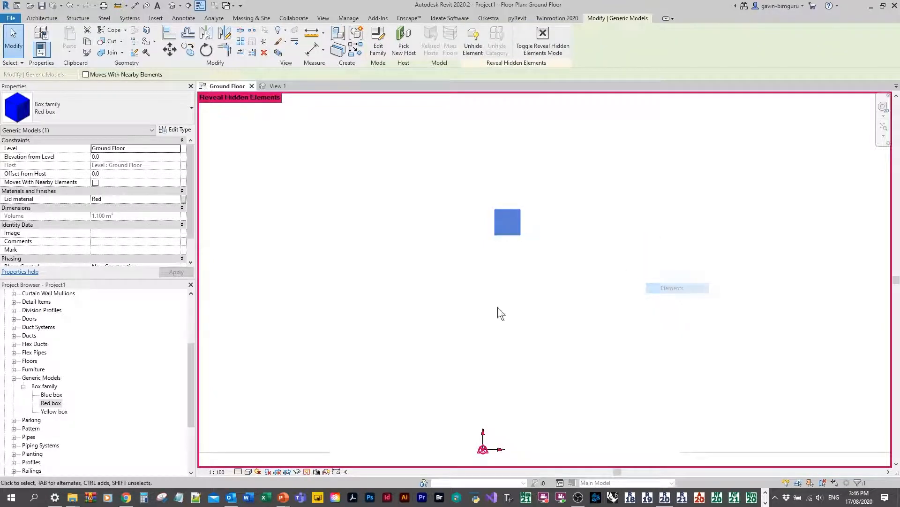
left_click(307, 470)
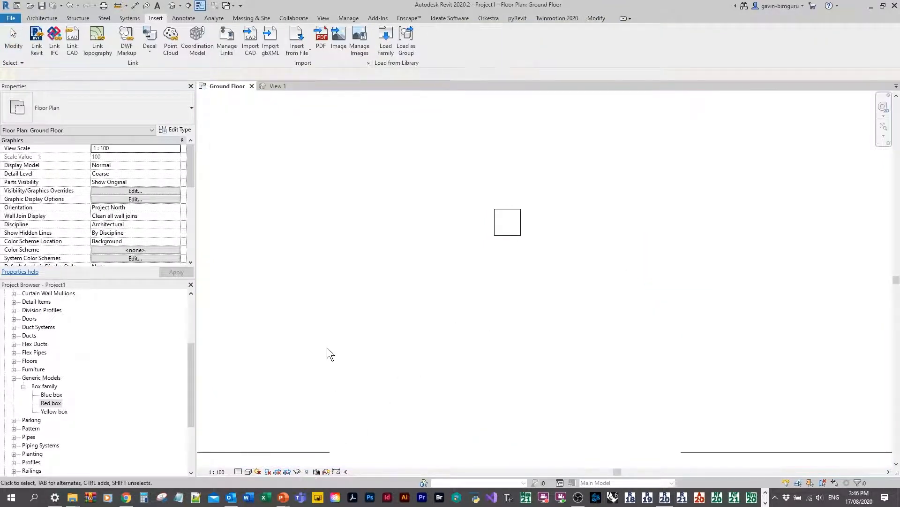
Step: Review the type properties of the placed box, comparing the box material of the Red box, Blue box and Yellow box types without applying changes
right_click(50, 403)
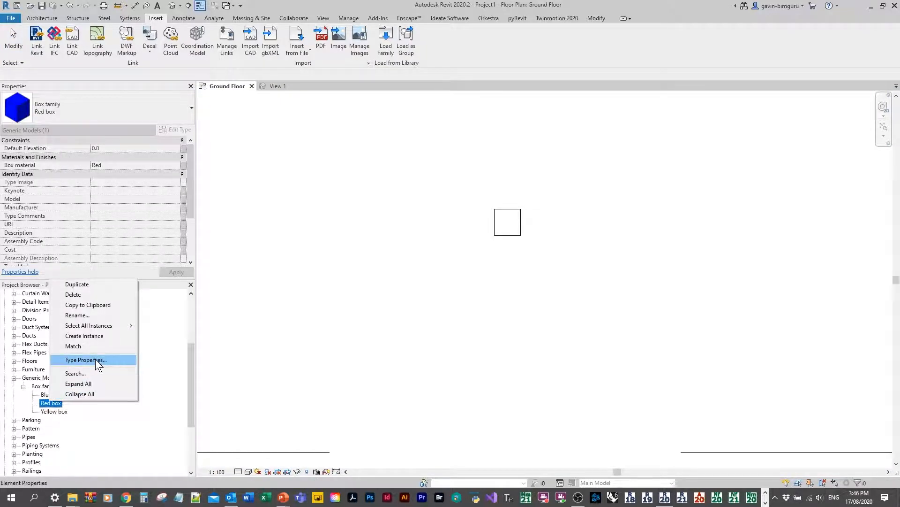
left_click(311, 229)
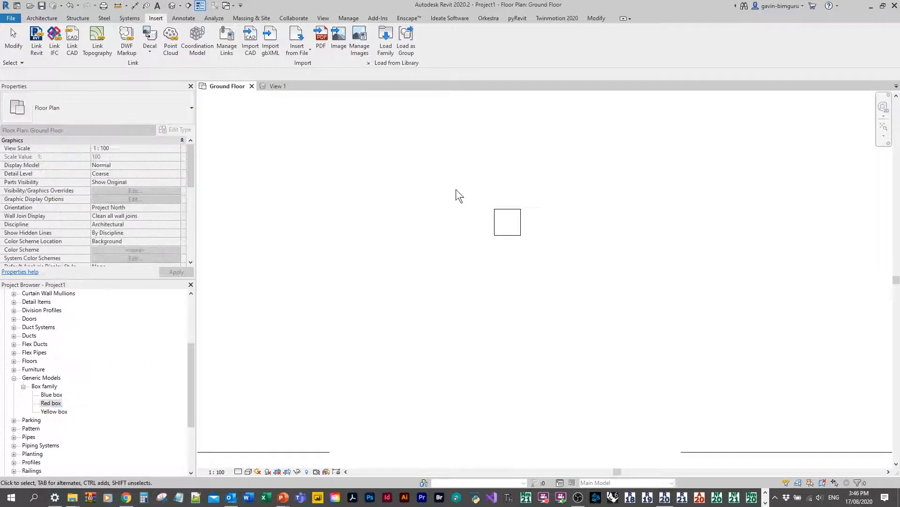
left_click(500, 209)
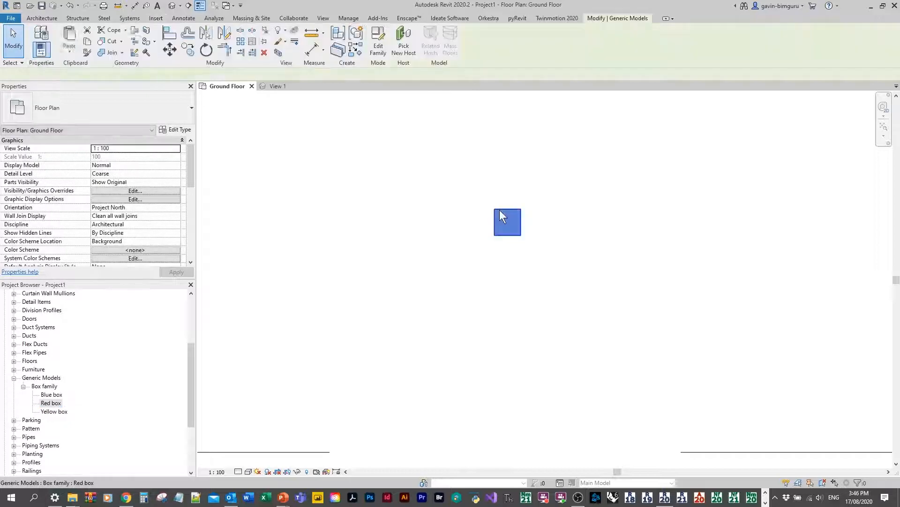
left_click(174, 132)
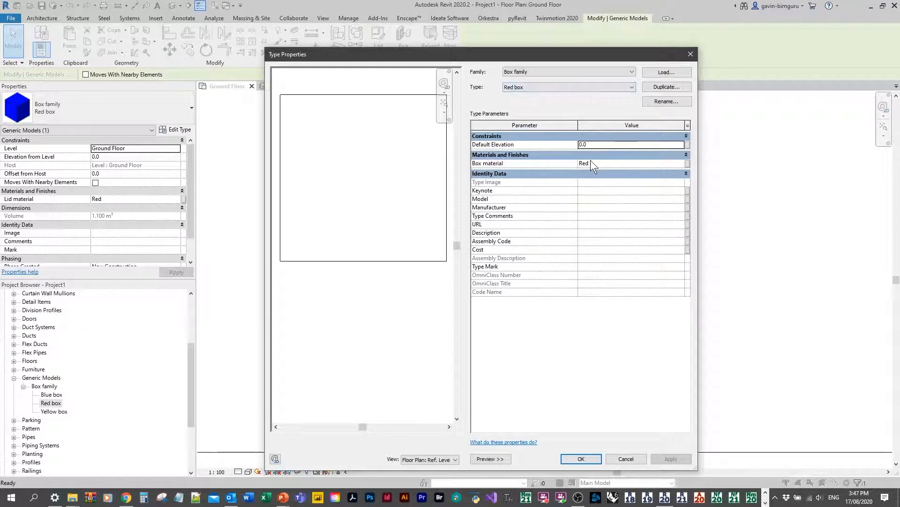
left_click(579, 86)
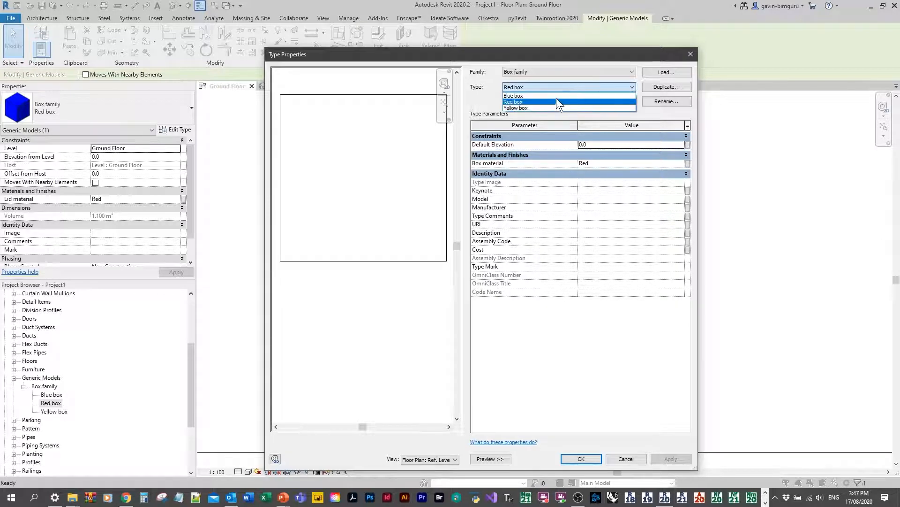
left_click(562, 101)
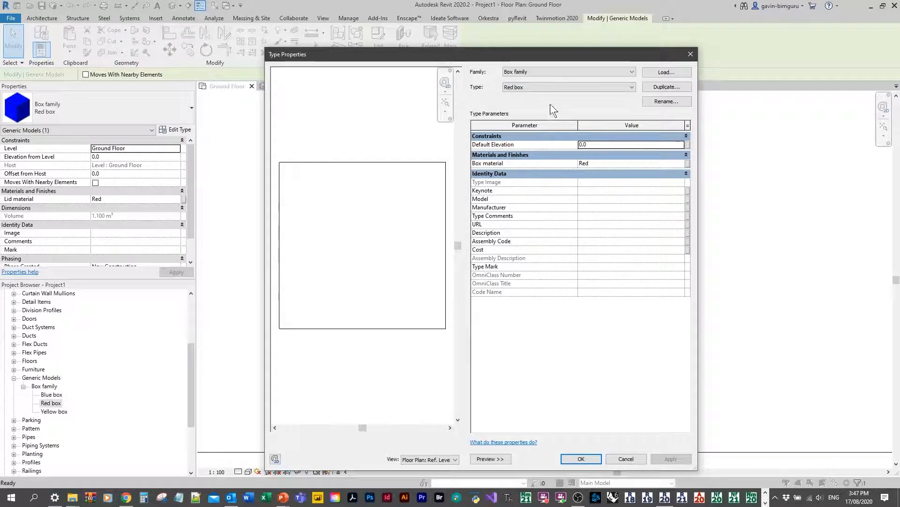
left_click(547, 87)
left_click(538, 95)
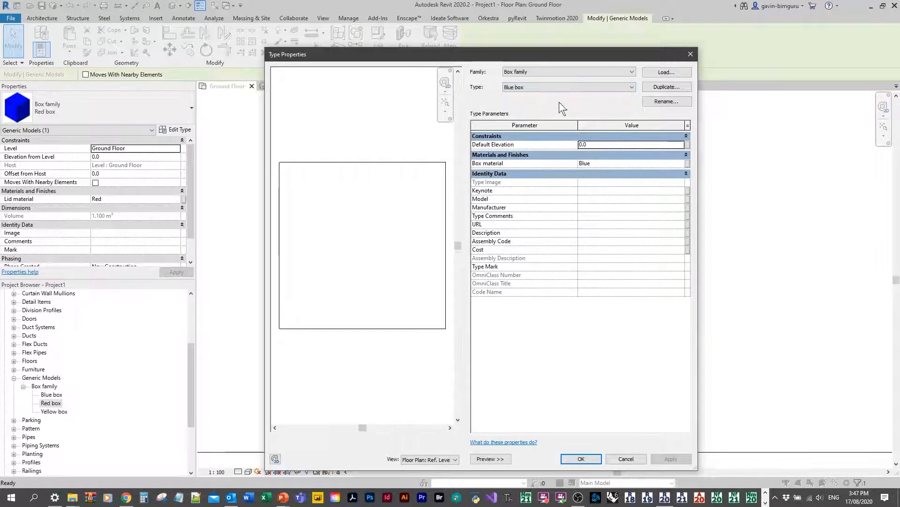
left_click(525, 88)
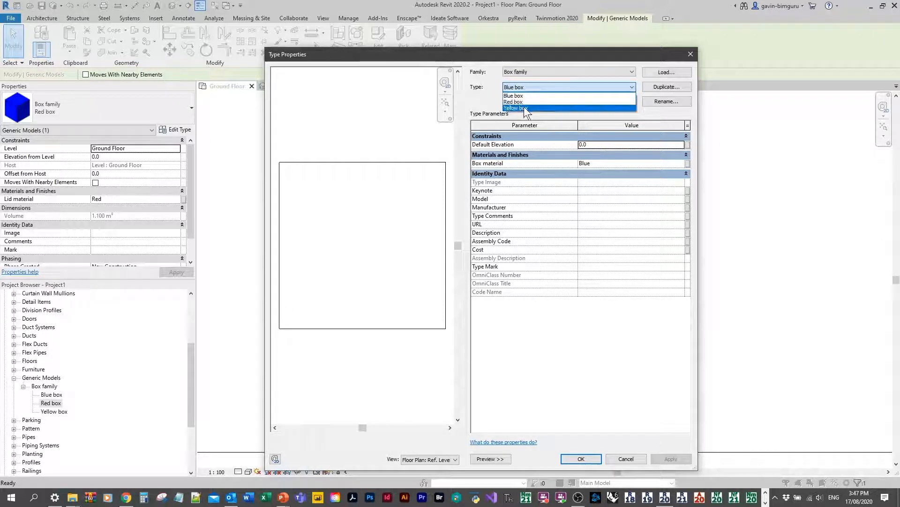
left_click(523, 107)
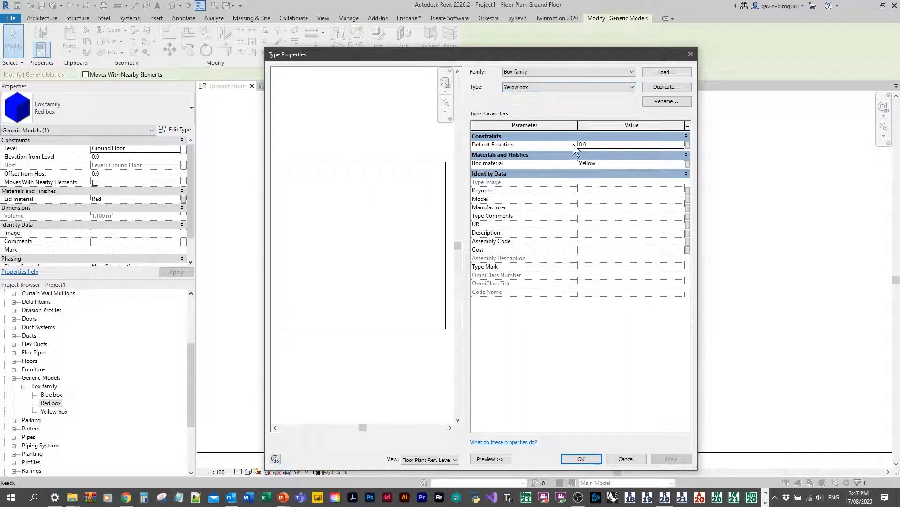
left_click(685, 52)
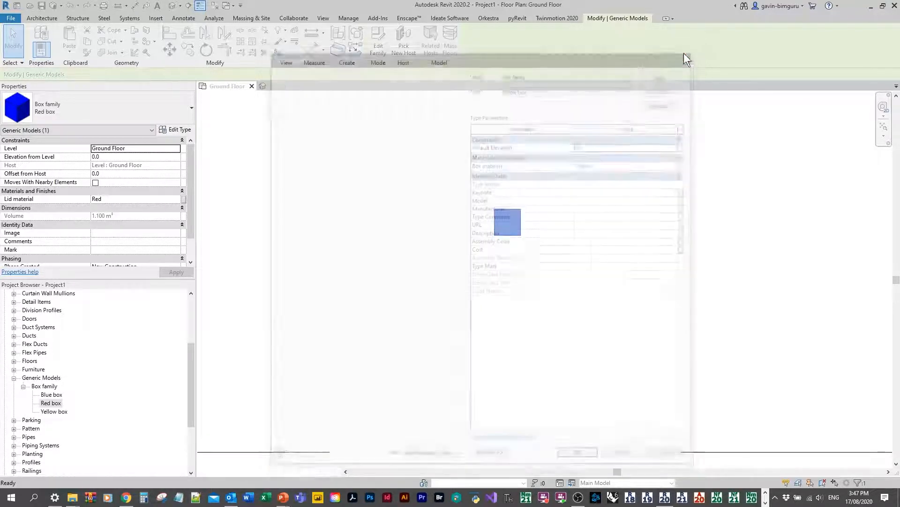
Step: Search the Project Browser for "box"
left_click(255, 228)
left_click(76, 376)
right_click(60, 404)
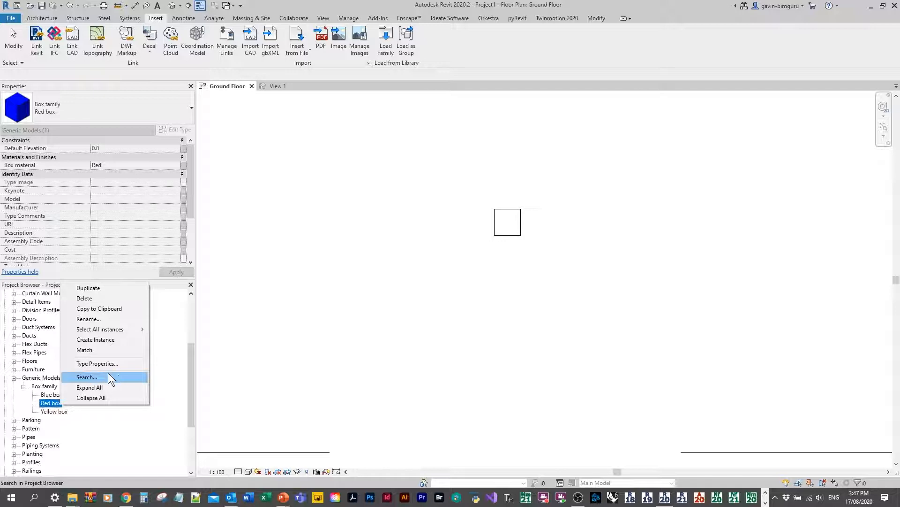
left_click(155, 363)
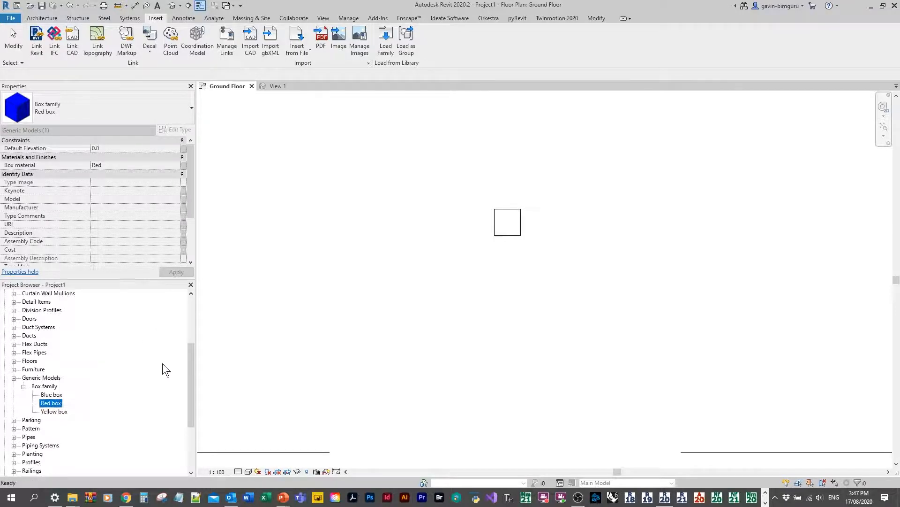
right_click(153, 328)
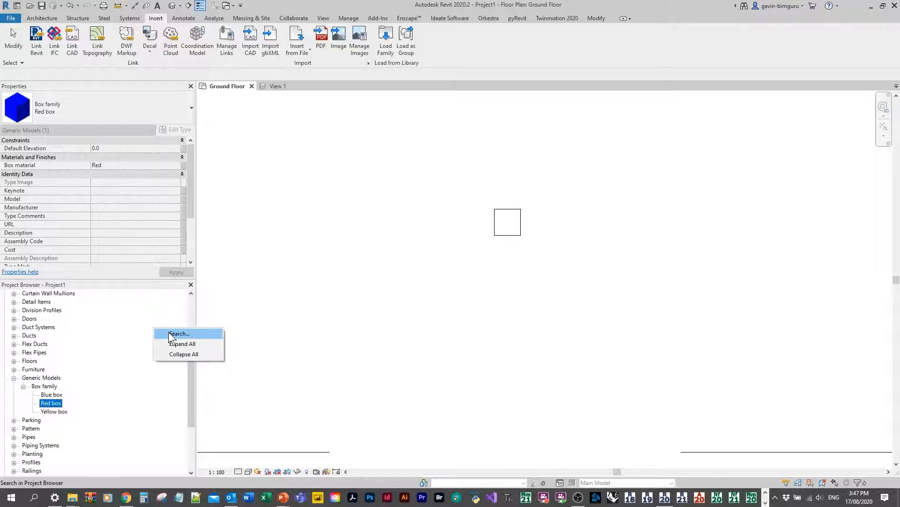
left_click(168, 333)
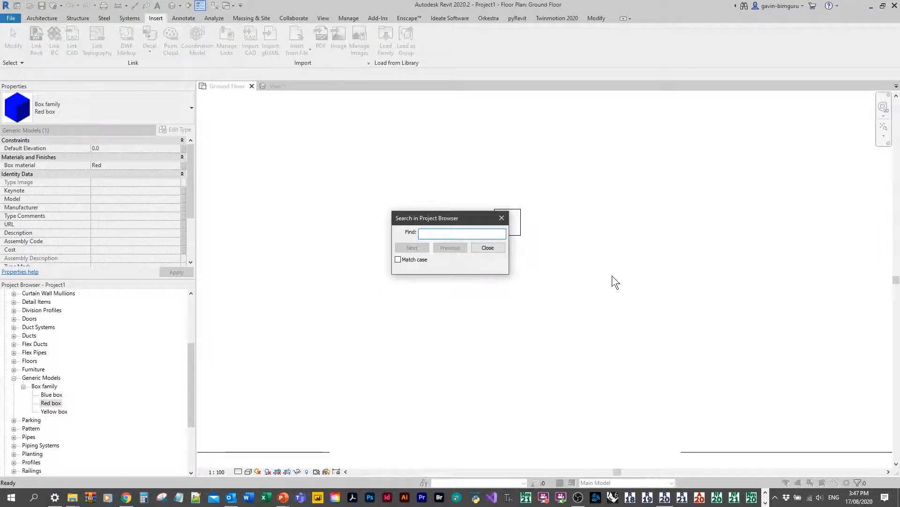
type("box")
Step: Go forward and back through the "box" matches to the Yellow box type, and close the search
left_click(418, 246)
left_click(417, 246)
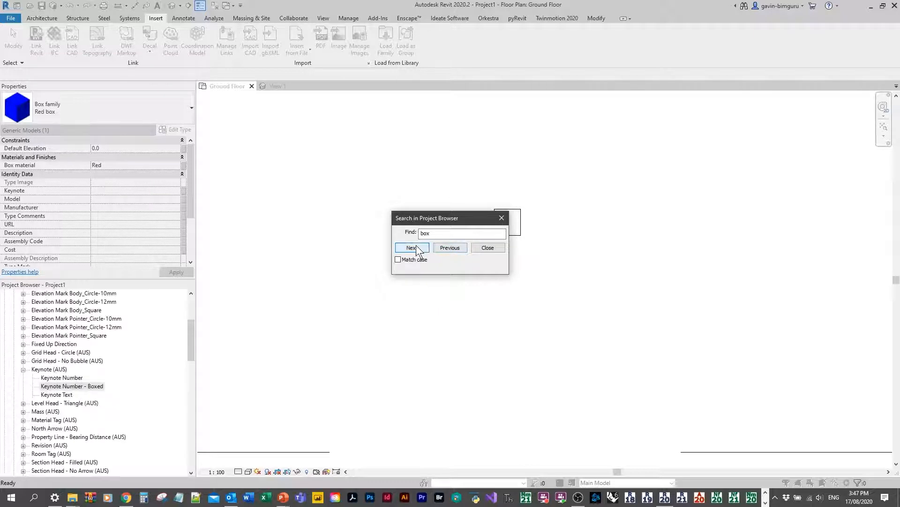
left_click(416, 247)
left_click(416, 246)
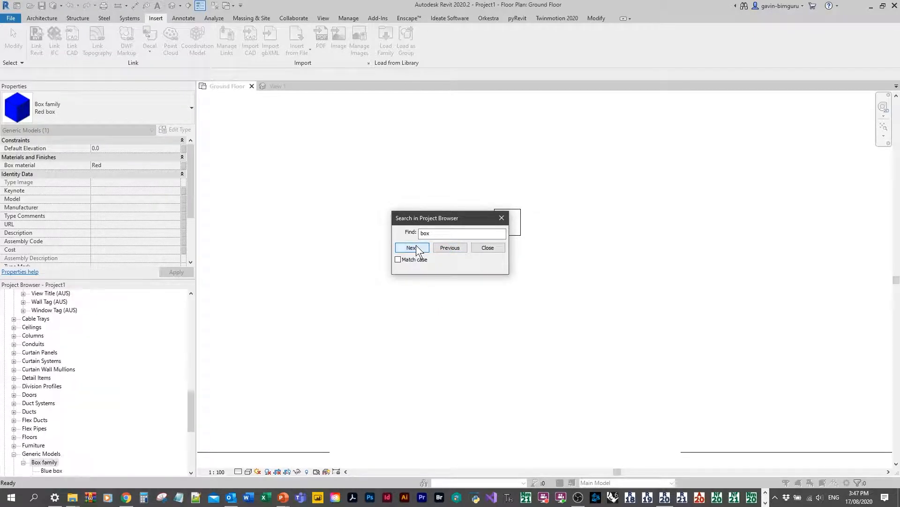
left_click(446, 247)
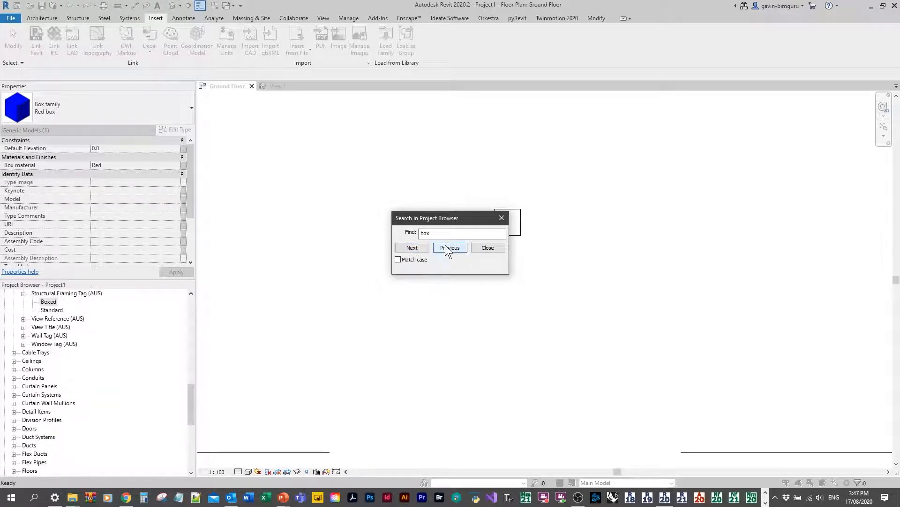
left_click(420, 248)
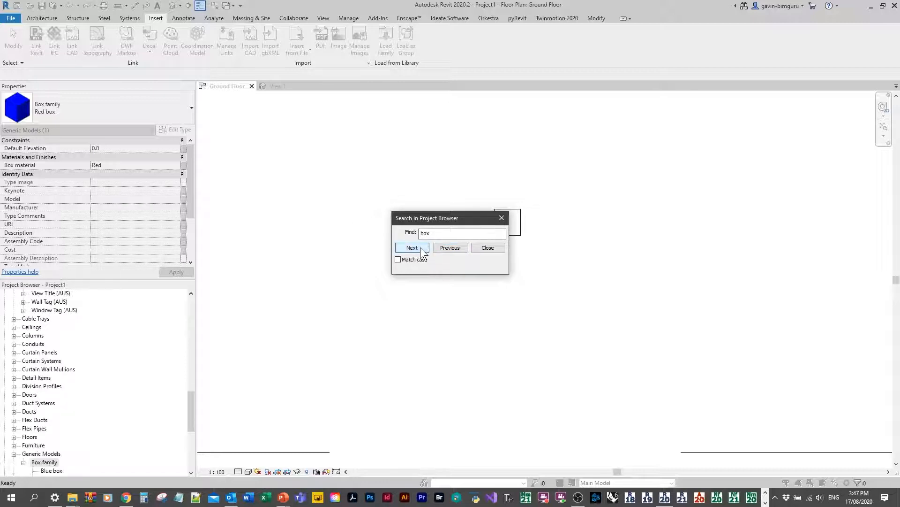
left_click(420, 246)
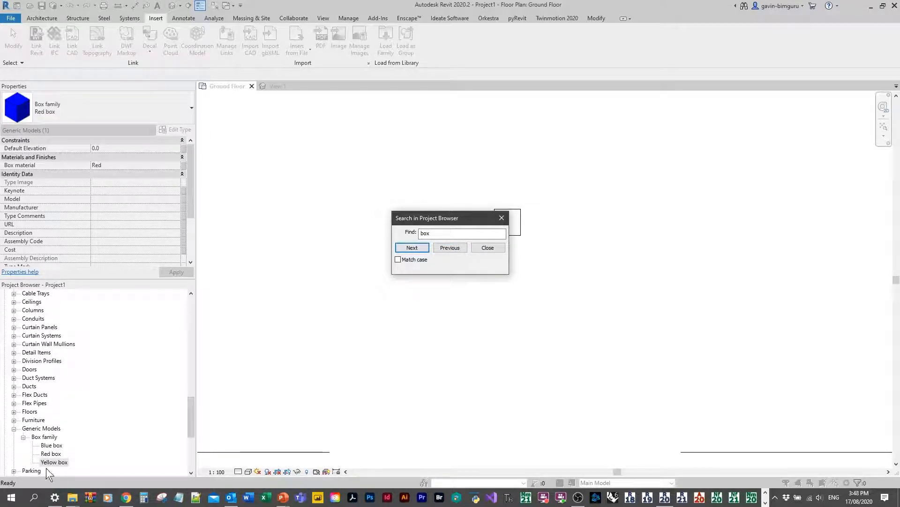
left_click(500, 216)
scroll(79, 387, "down", 1)
scroll(77, 388, "down", 1)
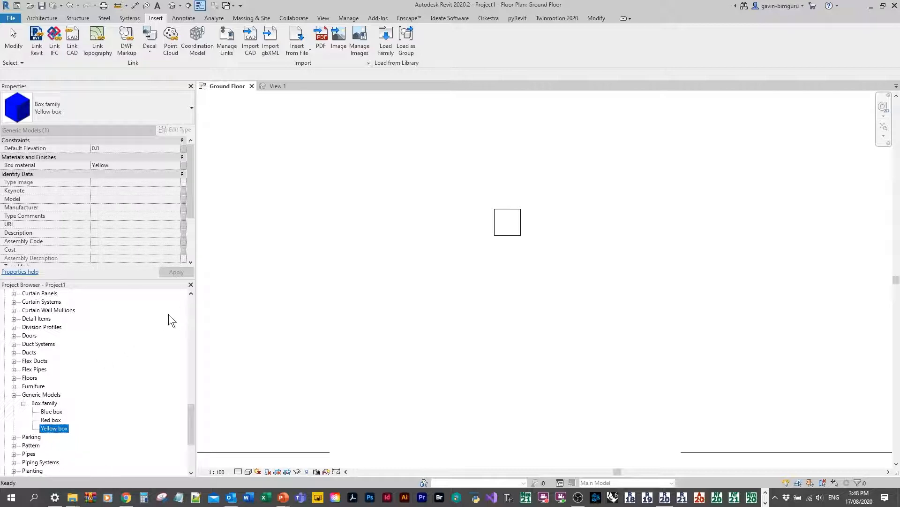
Step: Select the box on the Ground Floor plan and change its type to Yellow box by searching the type list for "yellow"
left_click_drag(548, 261, 473, 190)
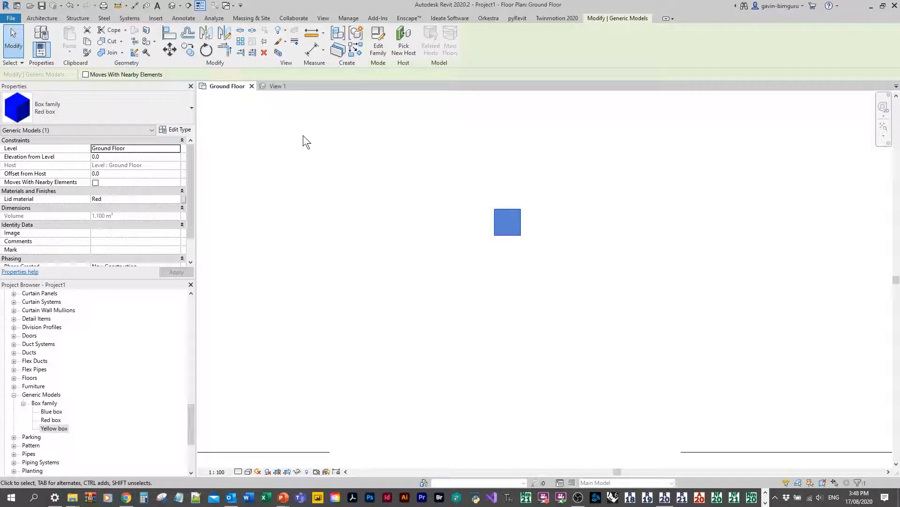
left_click(81, 99)
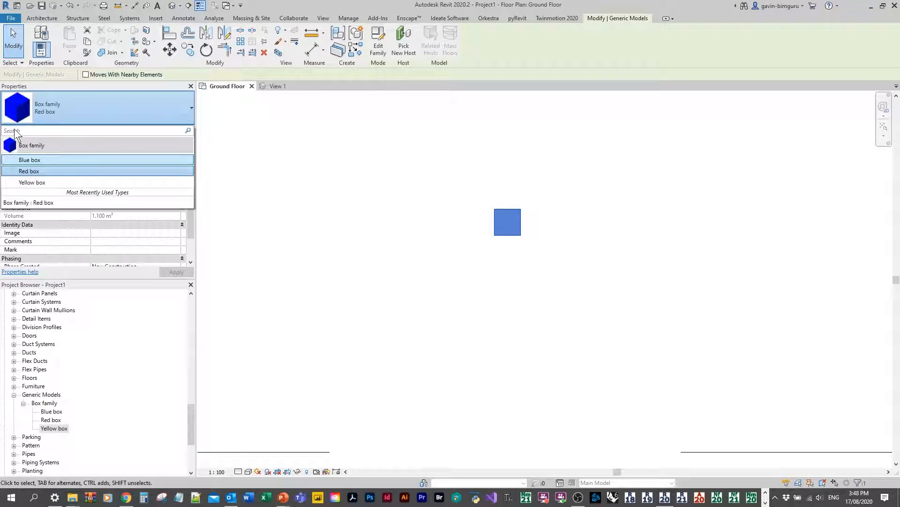
left_click(42, 131)
type("yellow")
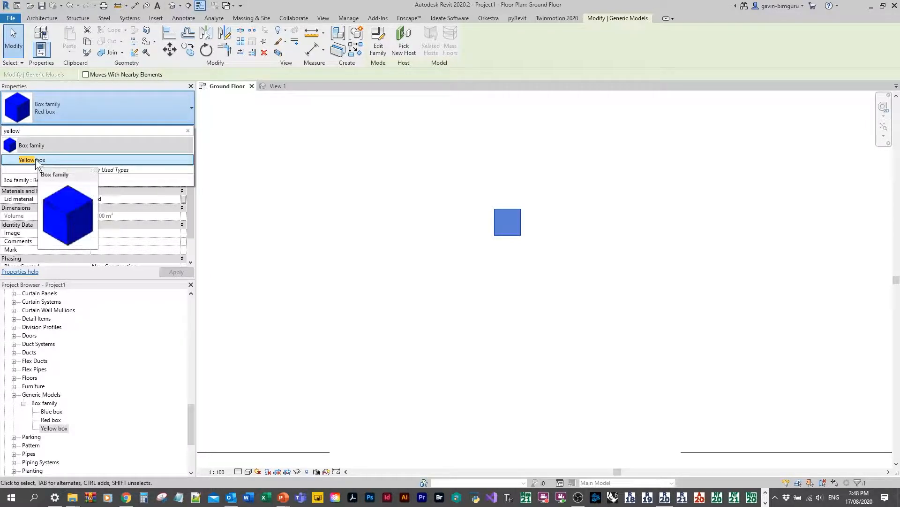
left_click(36, 160)
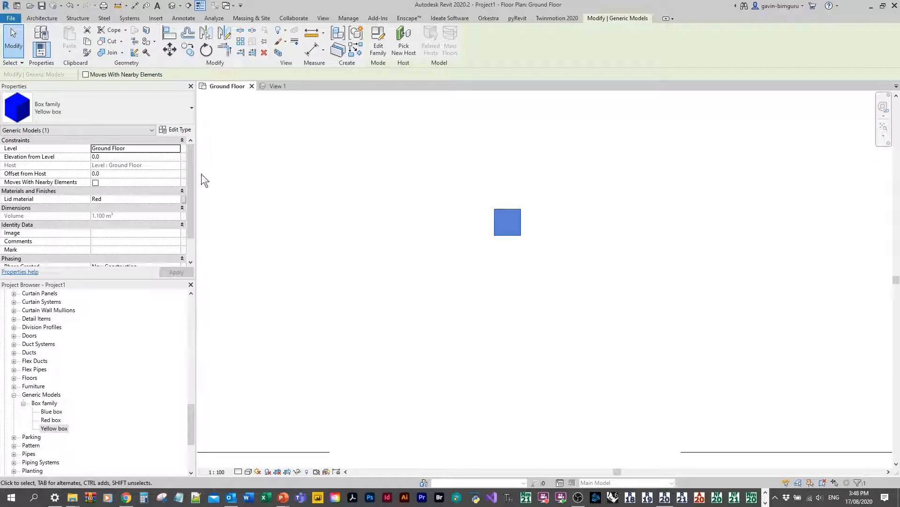
Step: Reselect the box on the plan, switch its type to Blue box, and return it to Yellow box
middle_click_drag(379, 178, 367, 173)
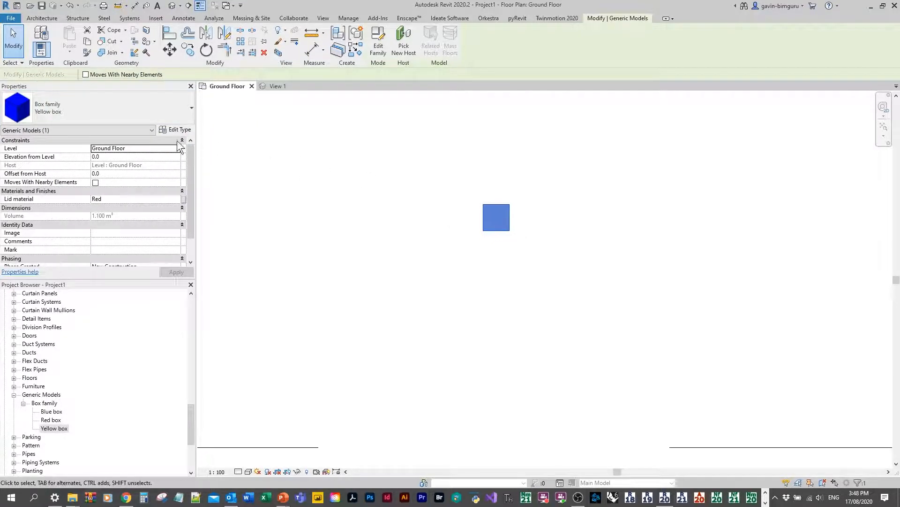
key("Escape")
middle_click_drag(524, 223, 522, 222)
left_click(505, 204)
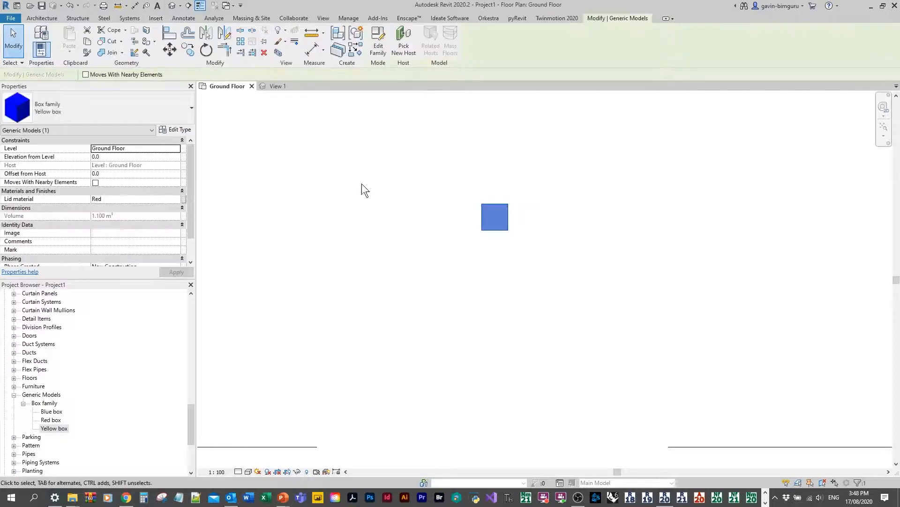
left_click(89, 106)
left_click(33, 159)
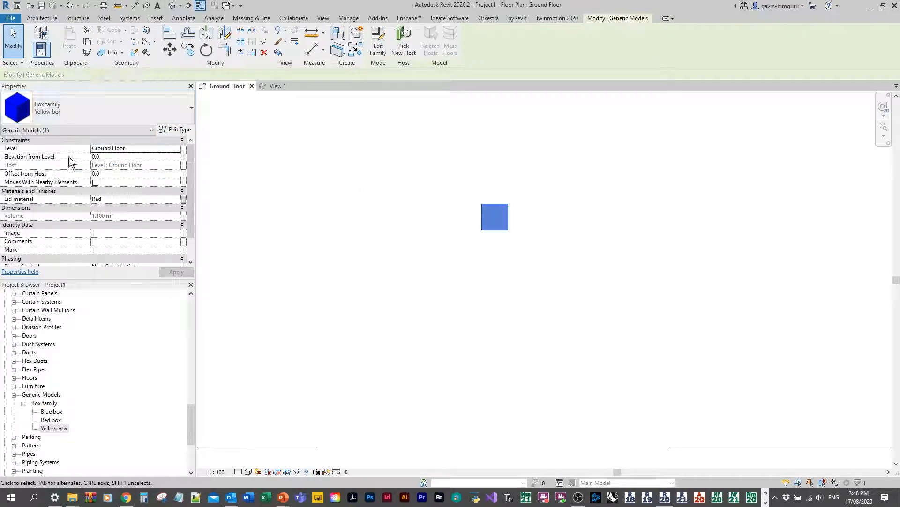
left_click(136, 112)
left_click(43, 182)
Step: Deselect the box and change the Ground Floor plan's visual style to display elements in their material colours
left_click(373, 211)
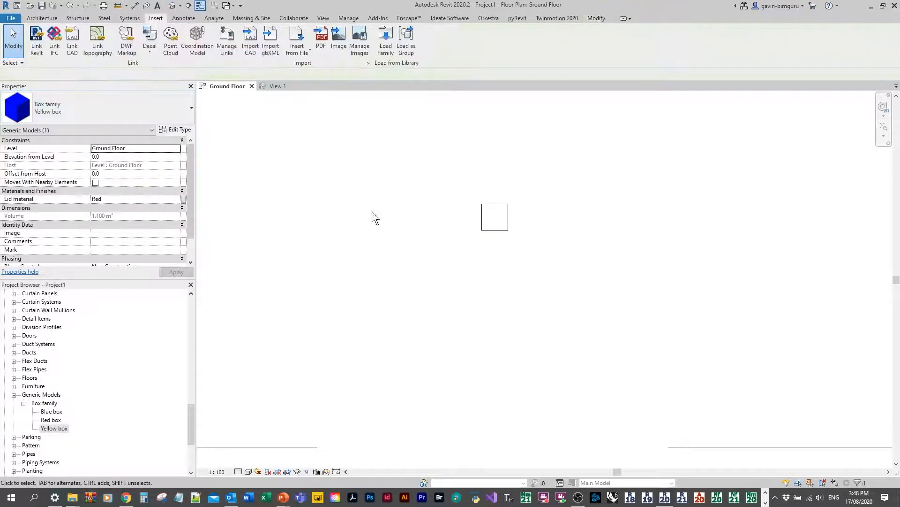
left_click(252, 471)
left_click(278, 432)
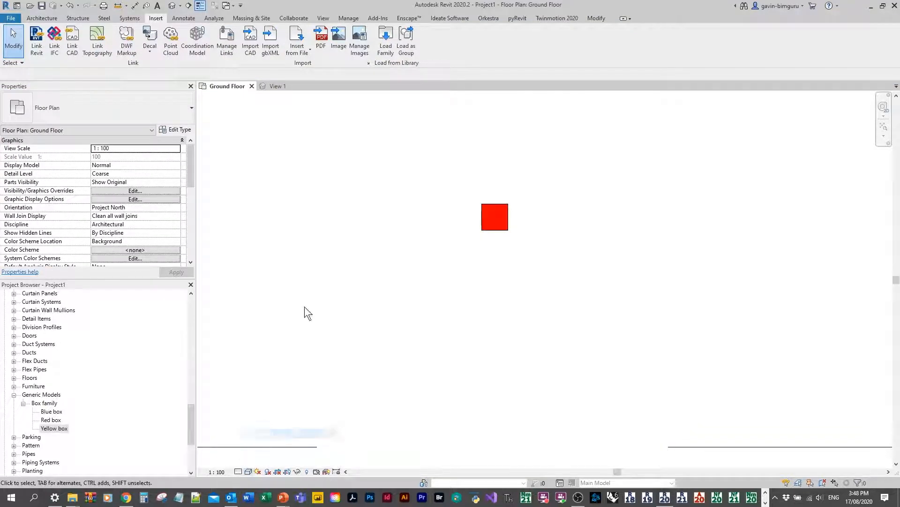
Step: Inspect the box material in the Yellow box type's properties, leave it as it is, and deselect the box
left_click(490, 210)
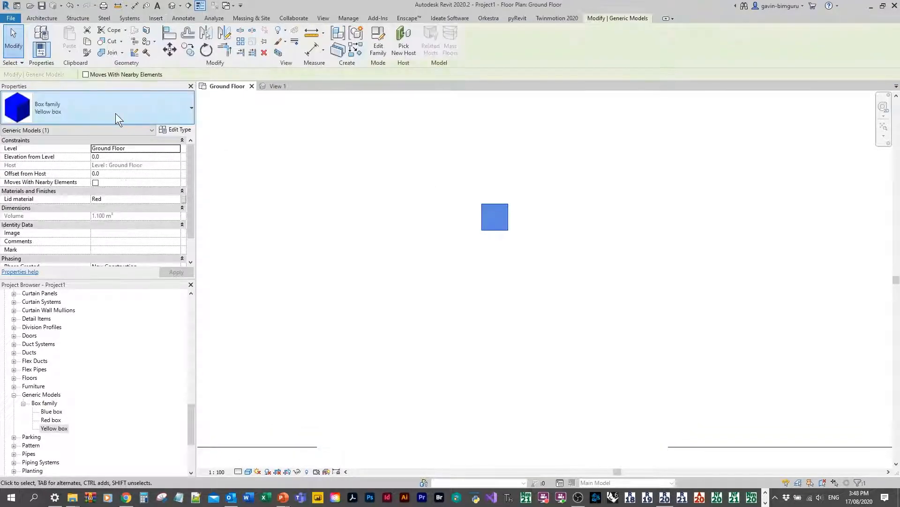
left_click(115, 113)
left_click(115, 114)
left_click(176, 129)
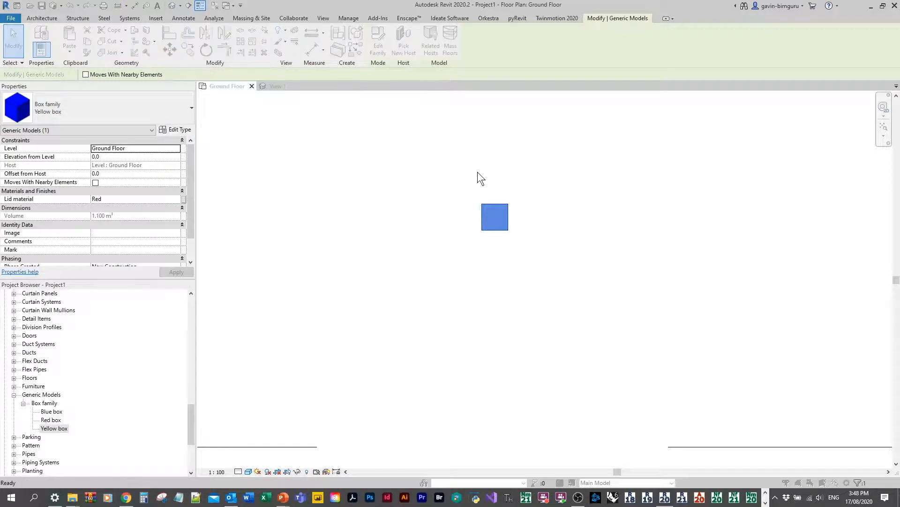
left_click(665, 165)
left_click(684, 163)
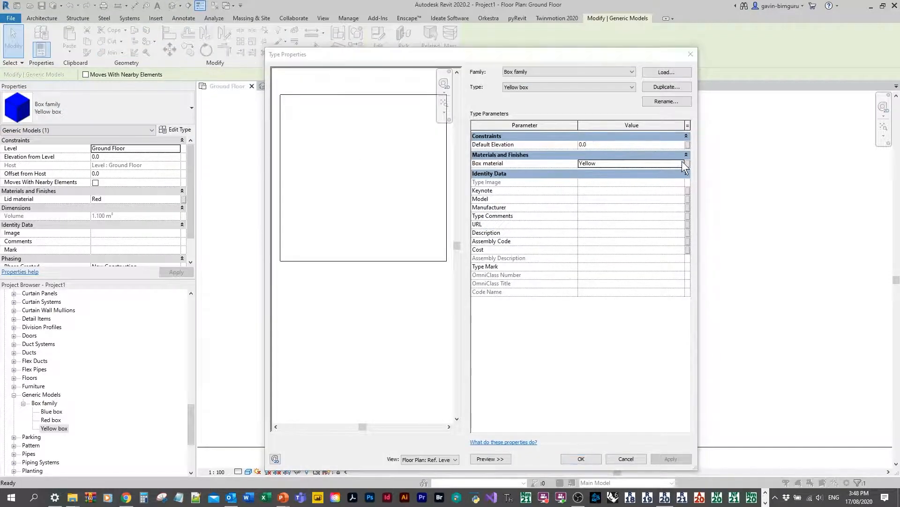
double_click(219, 63)
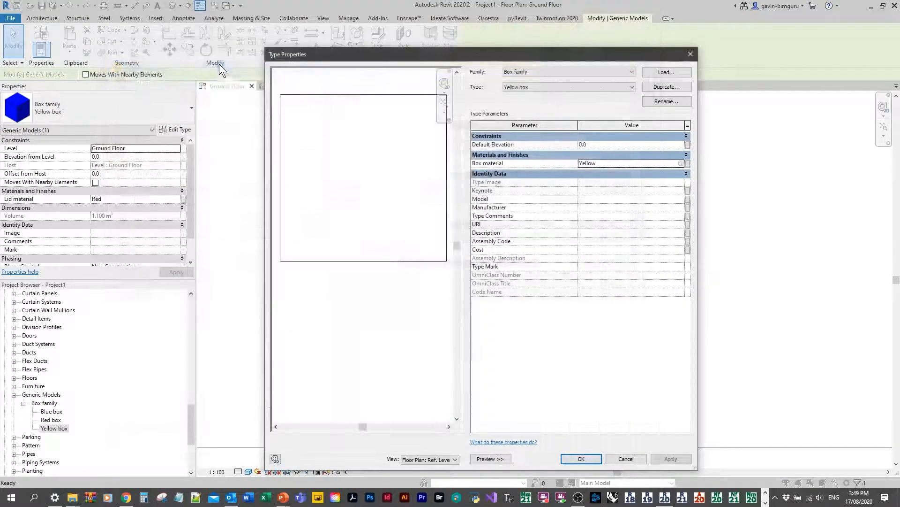
left_click(681, 163)
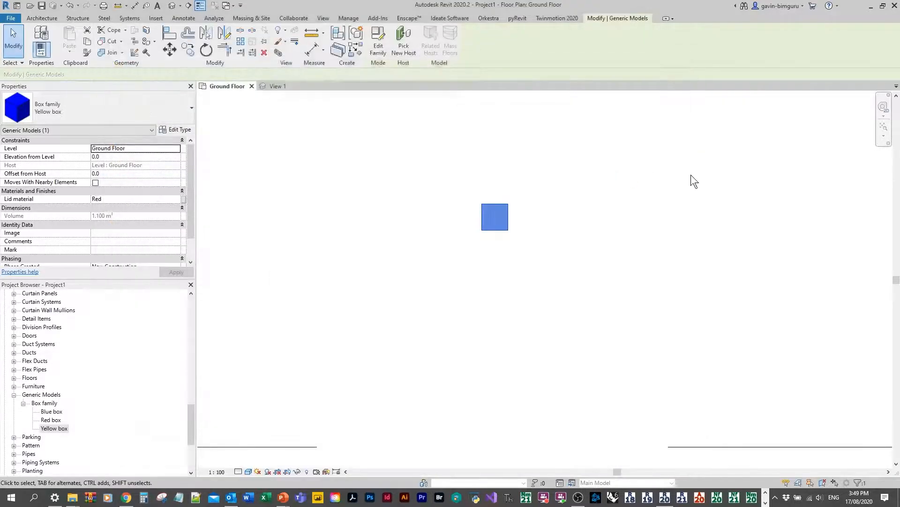
key("Escape")
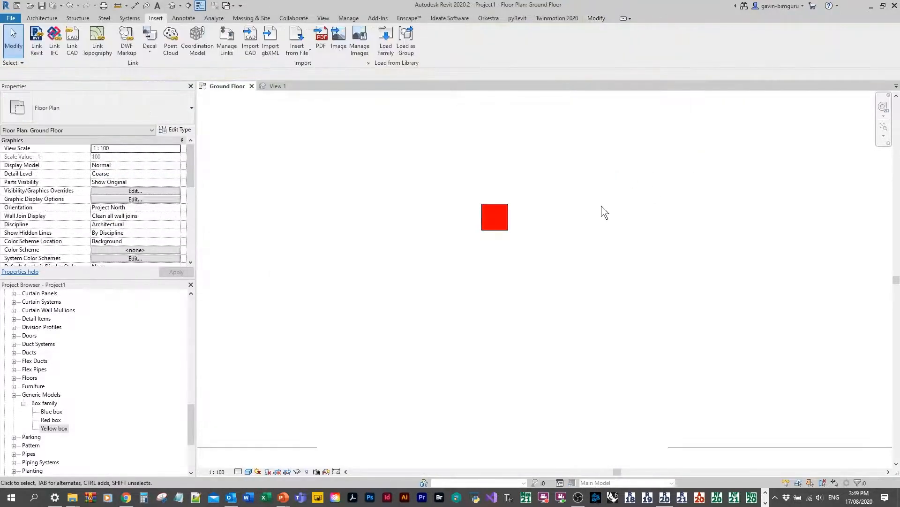
left_click(504, 219)
left_click(172, 6)
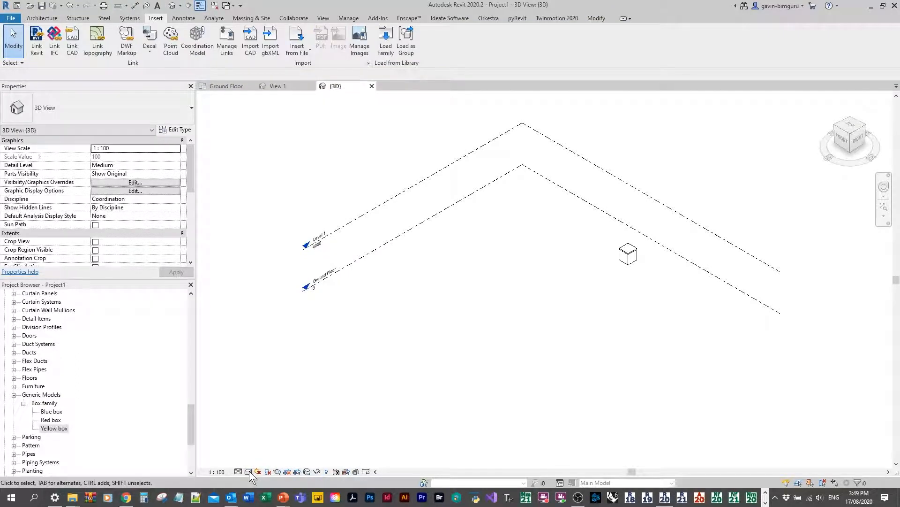
left_click(372, 86)
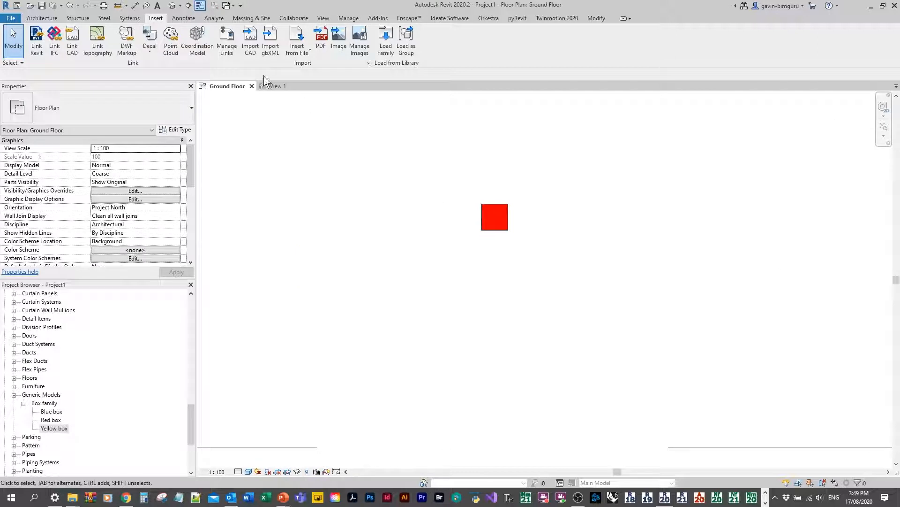
Step: Open the default 3D view and set its visual style to Shaded, framing the placed box
left_click(172, 5)
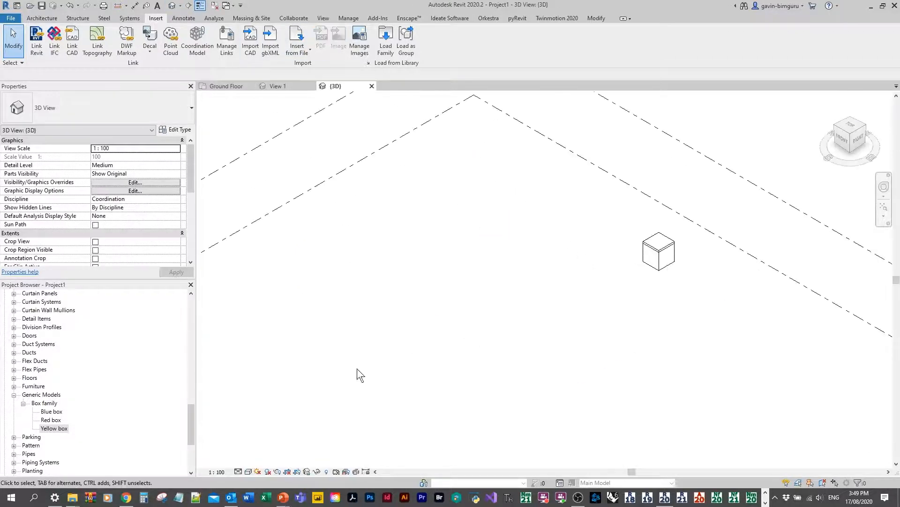
left_click(248, 472)
left_click(280, 430)
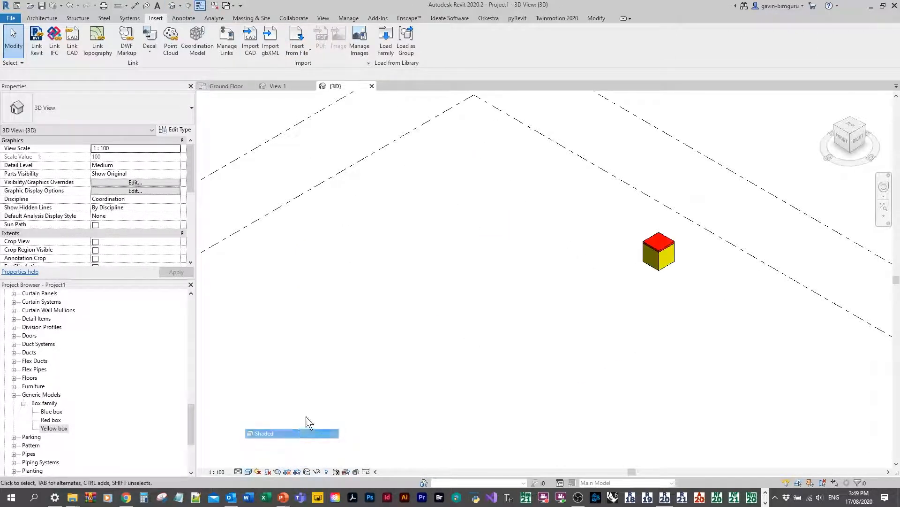
middle_click_drag(615, 286, 525, 242)
scroll(527, 241, "up", 3)
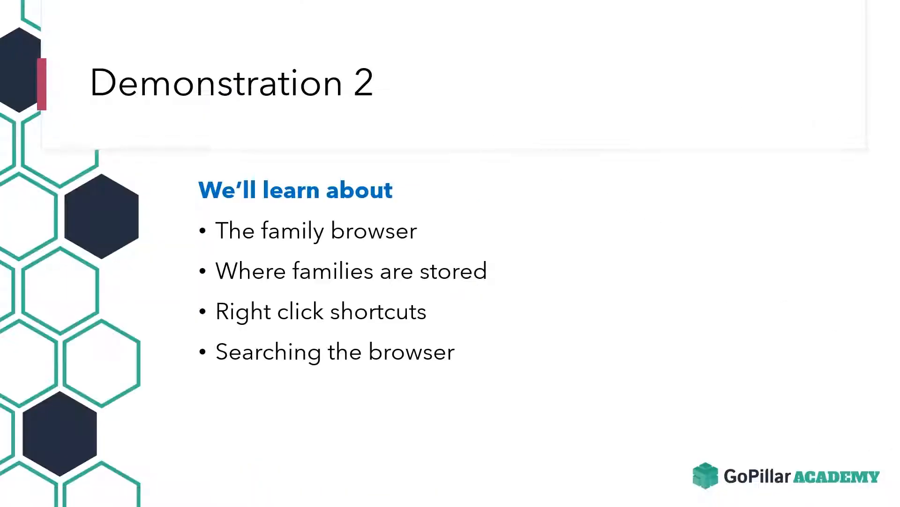
left_click(772, 314)
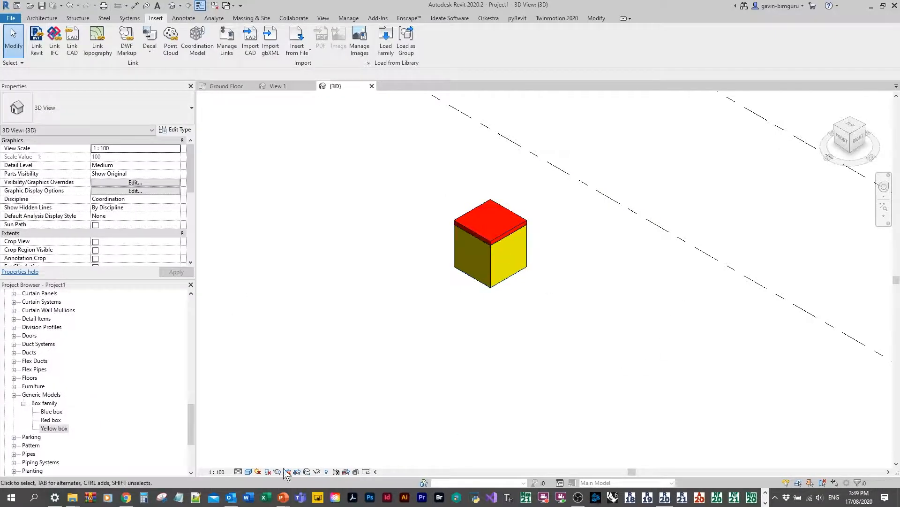
Step: Place a Blue box instance from the Project Browser to the left of the yellow box in the 3D view
left_click(131, 391)
left_click(51, 412)
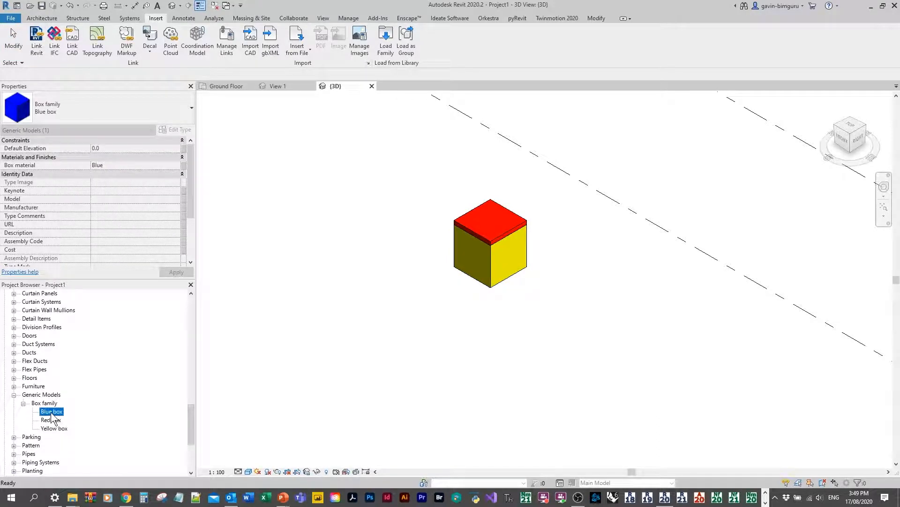
left_click_drag(51, 412, 315, 197)
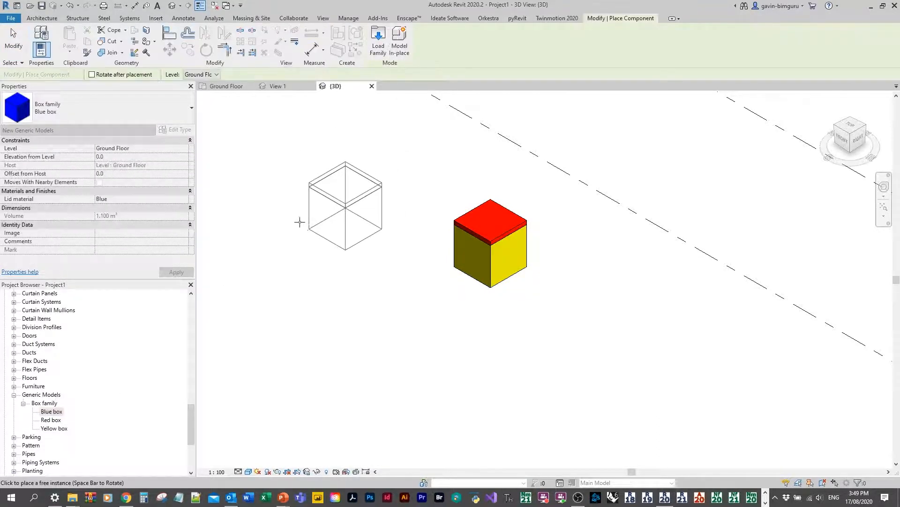
left_click(323, 227)
Step: Create another instance of the Blue box type from the Project Browser and place it to the right of the yellow box
left_click(51, 412)
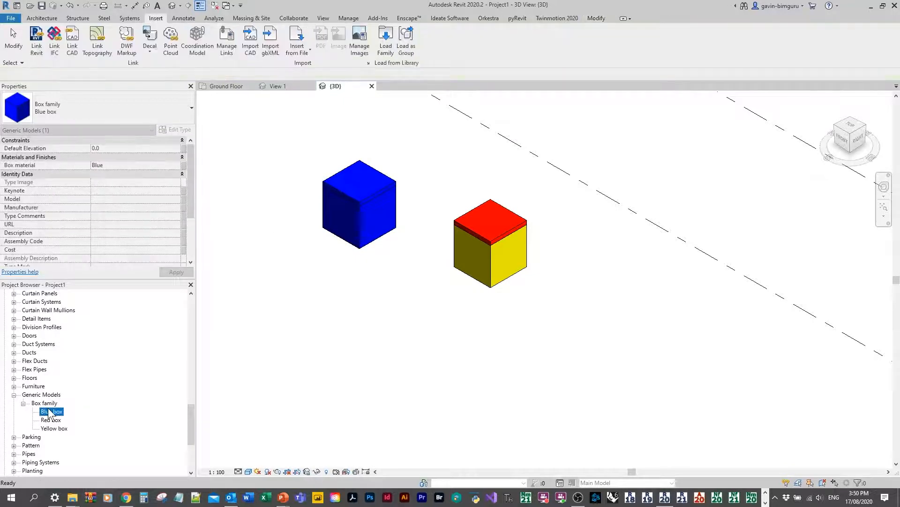
right_click(50, 413)
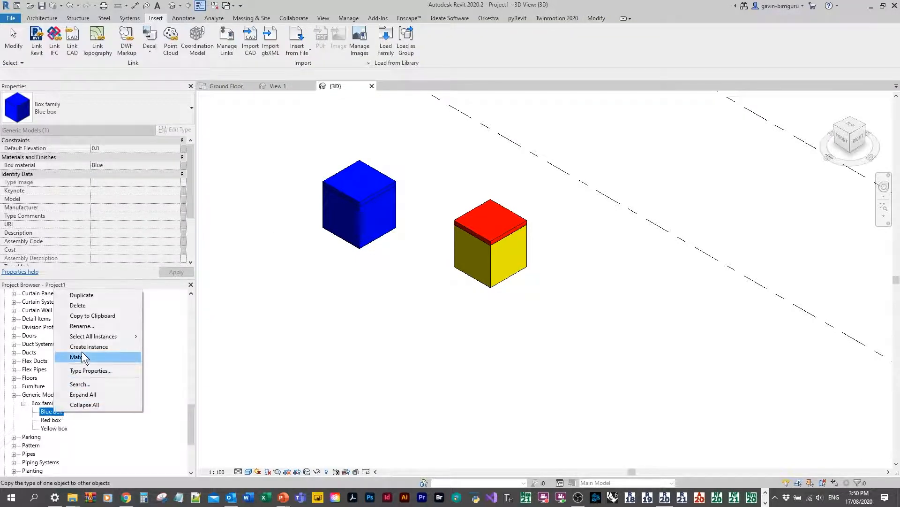
left_click(87, 349)
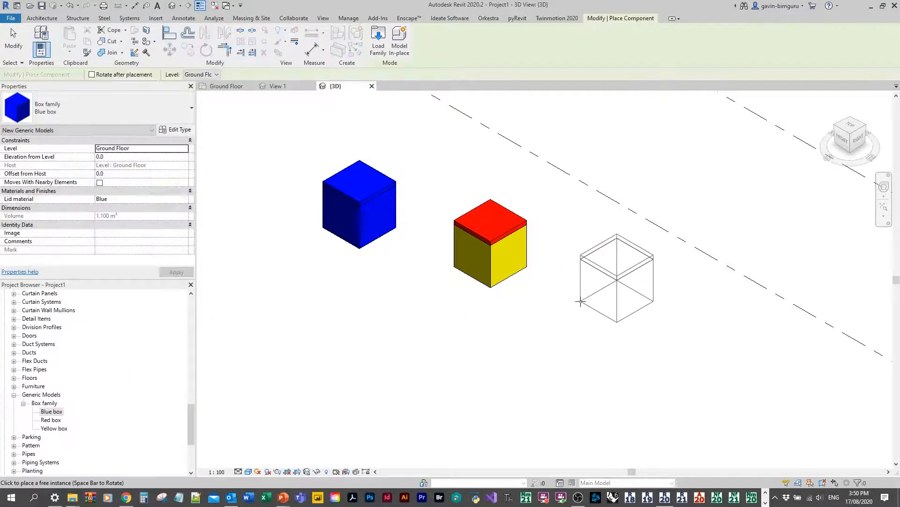
left_click(581, 300)
left_click(13, 37)
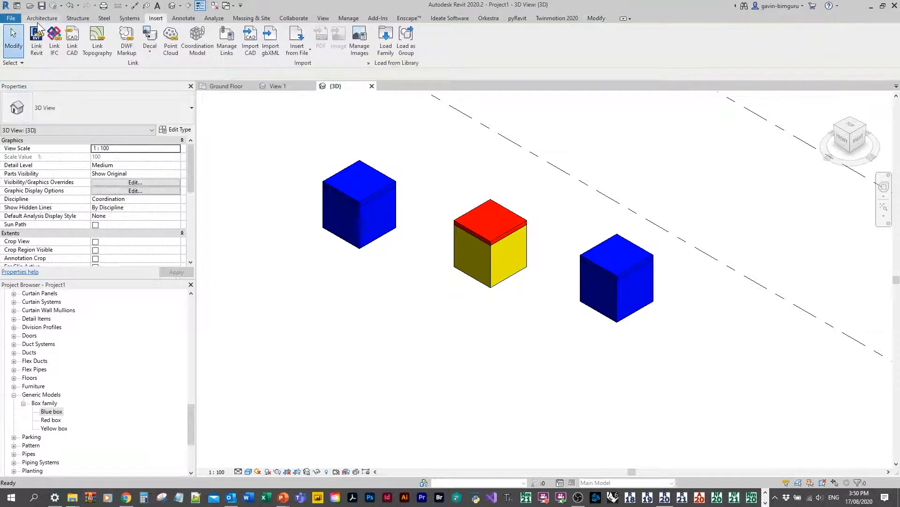
Step: Place an M_Desk component of type 1525 x 762mm behind the left blue box, ending with nothing selected
left_click(42, 18)
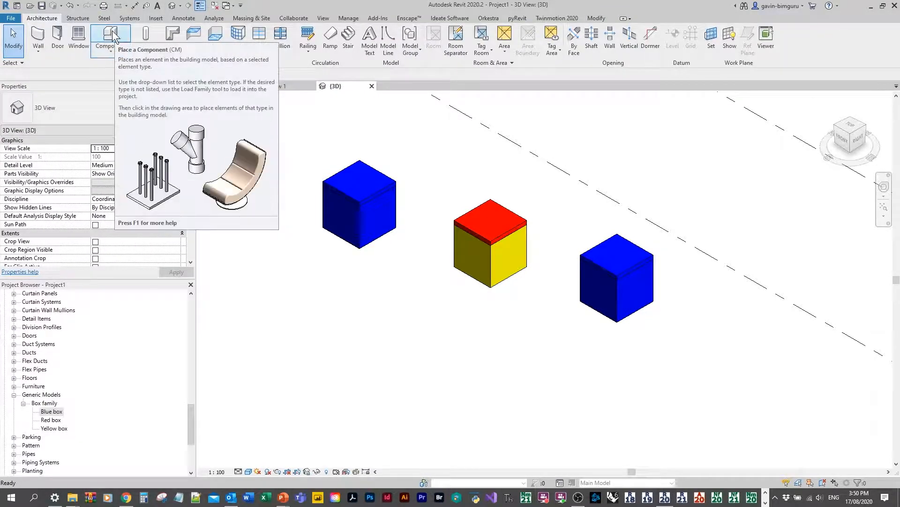
left_click(111, 54)
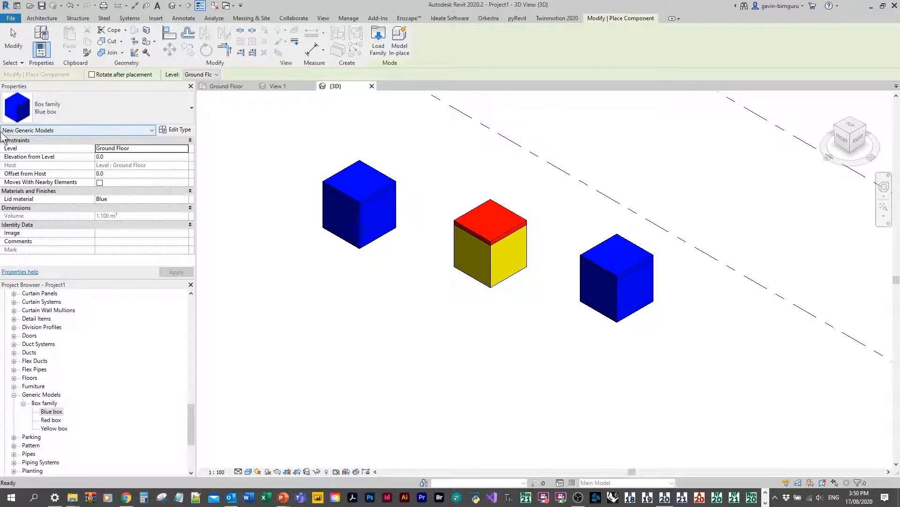
left_click(125, 105)
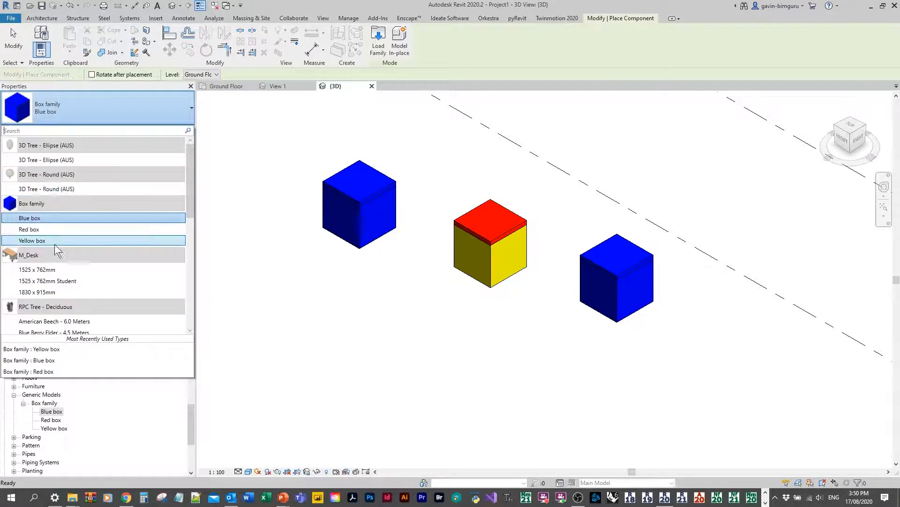
scroll(78, 204, "down", 3)
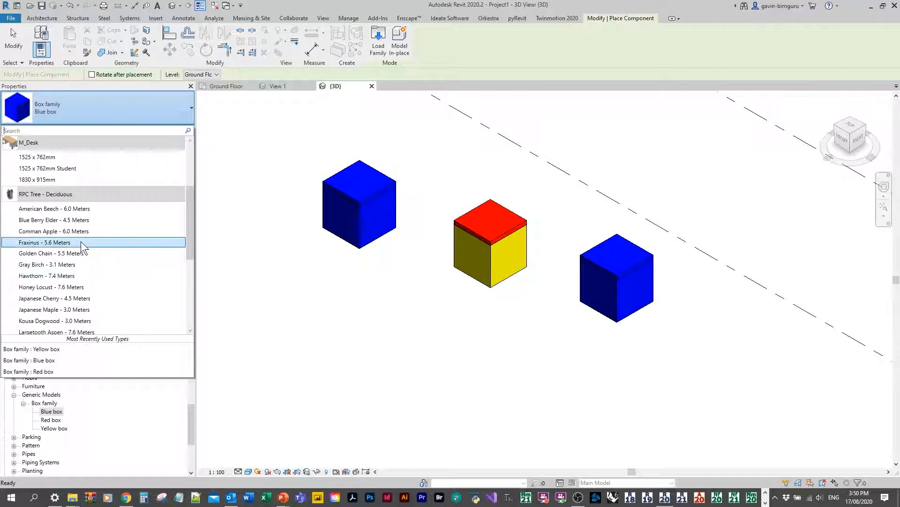
scroll(89, 261, "up", 4)
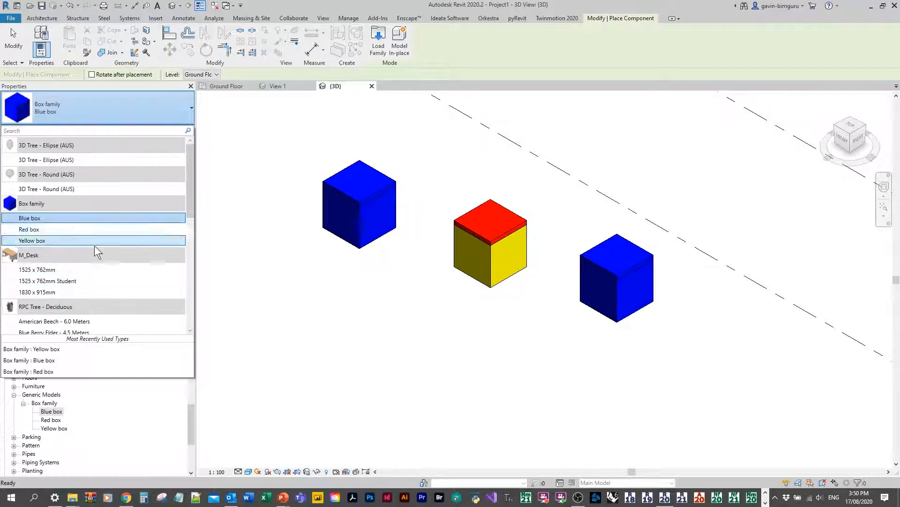
left_click(53, 271)
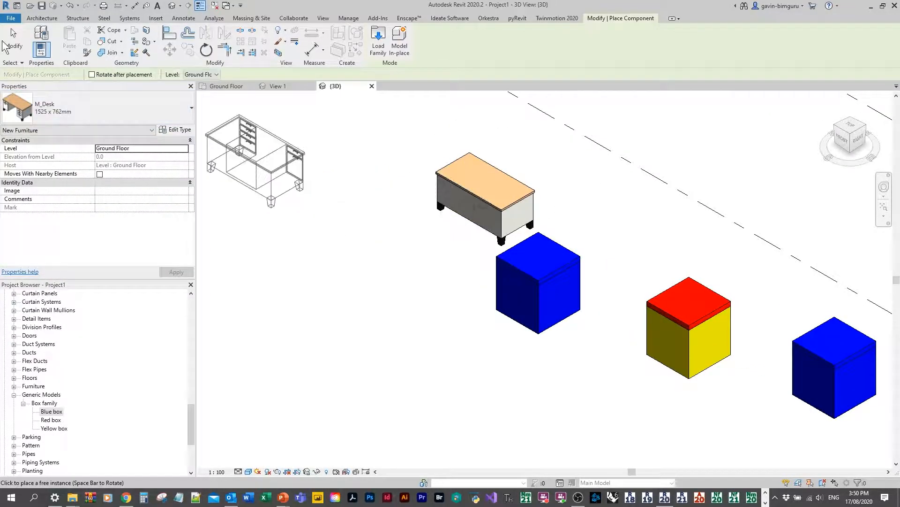
key("Escape")
key("Escape")
left_click(490, 200)
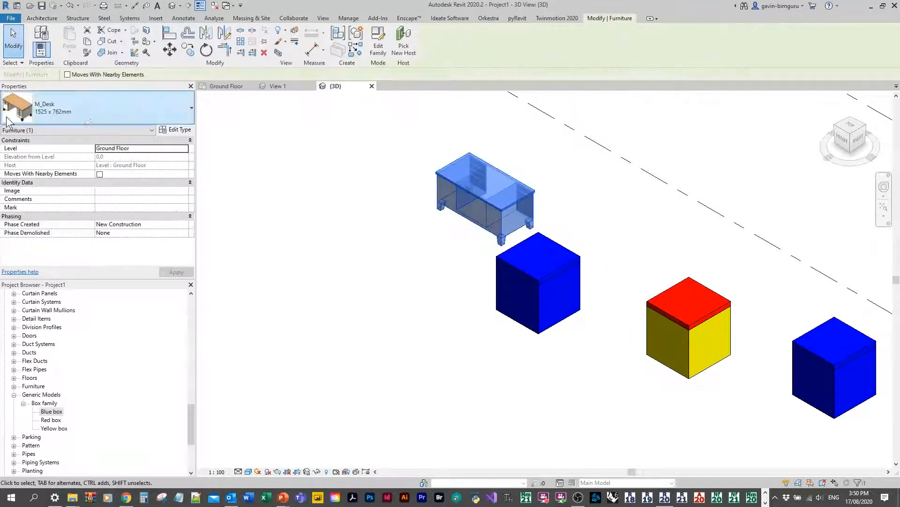
left_click(263, 119)
Step: Place a Red box component from the Box family to the left of the blue box nearest the desk
left_click(116, 47)
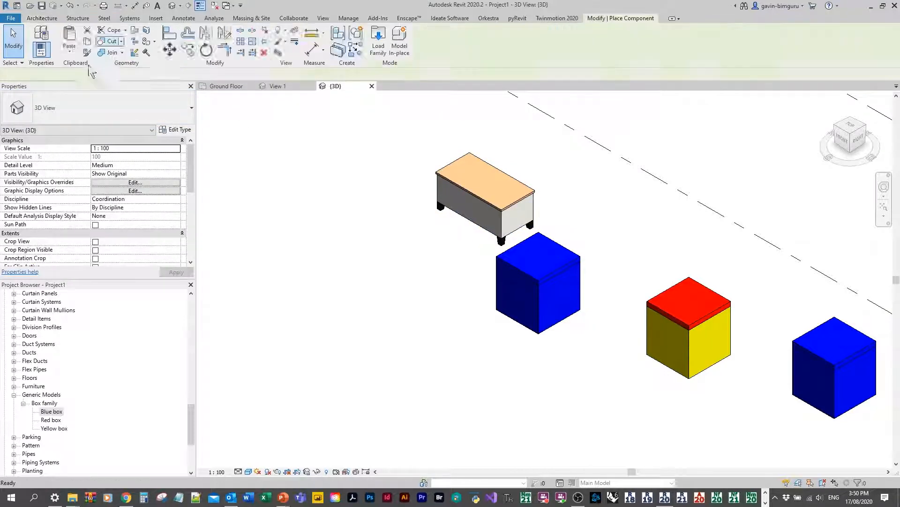
left_click(98, 106)
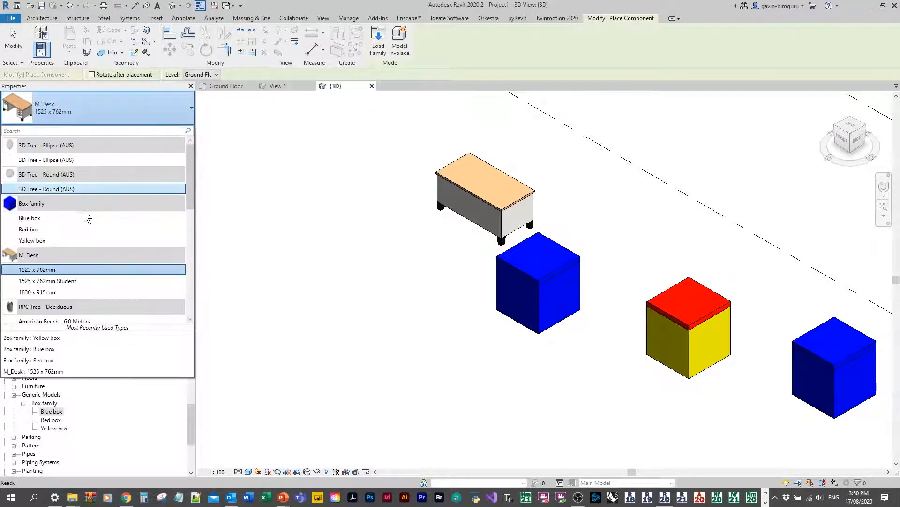
scroll(94, 209, "down", 7)
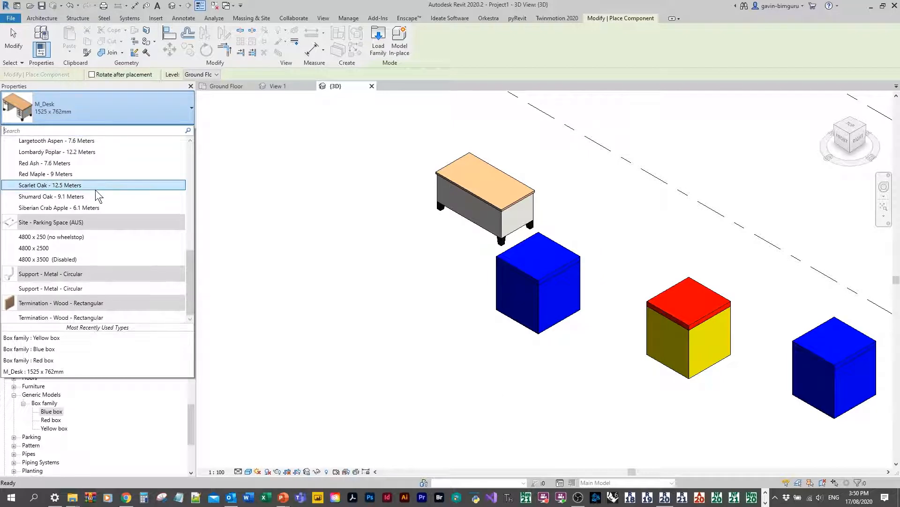
scroll(94, 266, "up", 8)
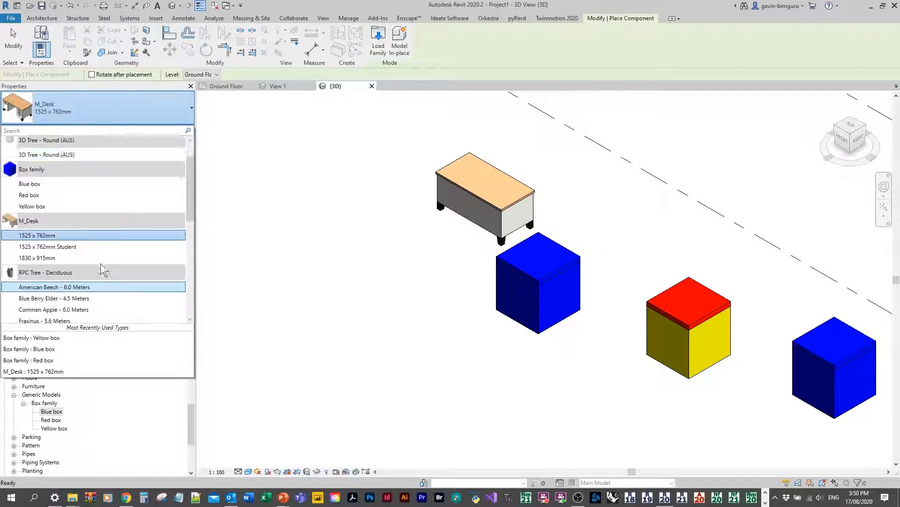
left_click(50, 198)
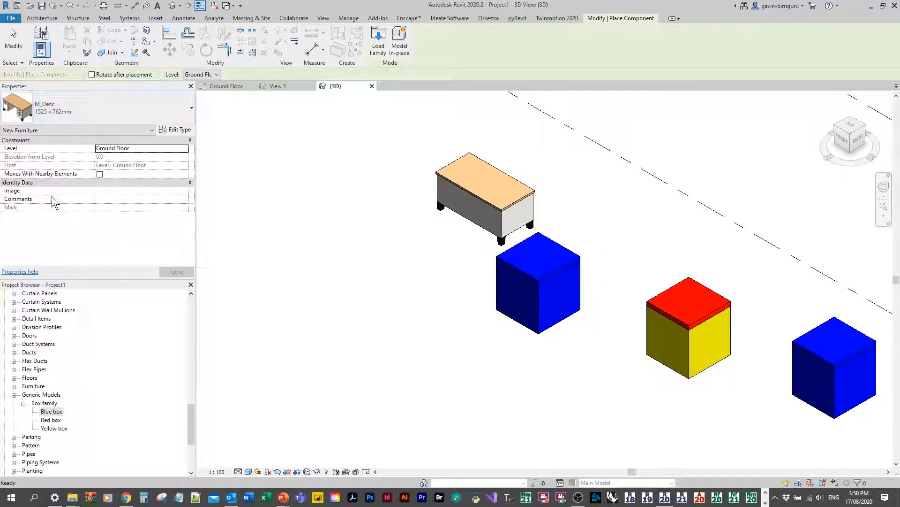
left_click(354, 351)
key("Escape")
key("Escape")
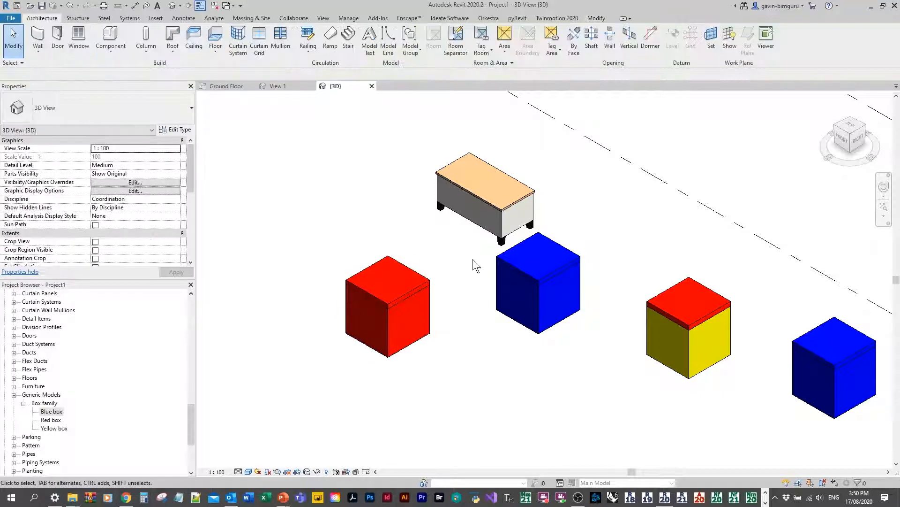
Step: Use Create Similar on the red box to place a second Red box instance to its left
middle_click_drag(477, 263, 442, 188)
left_click(408, 212)
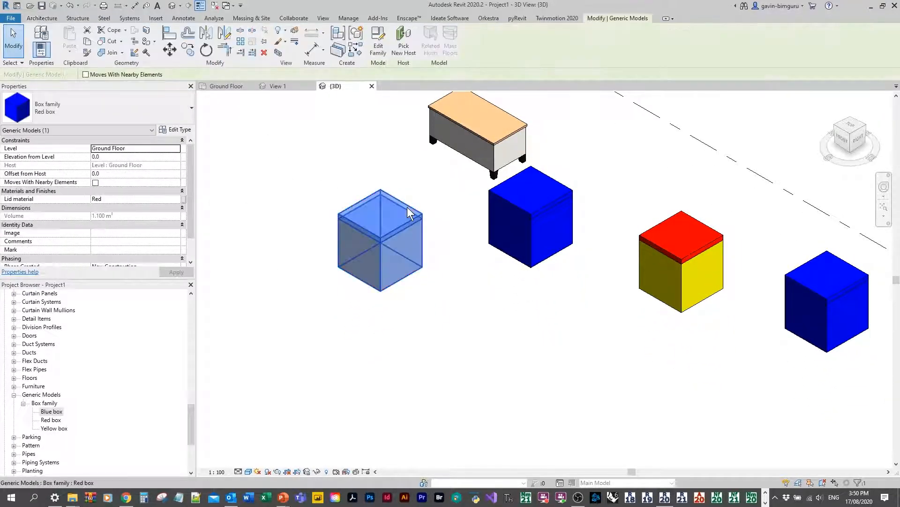
right_click(408, 208)
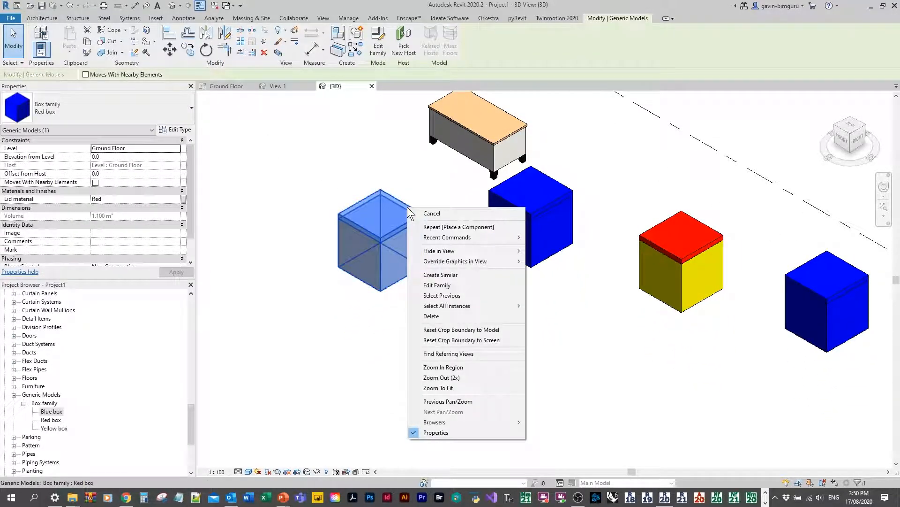
left_click(468, 274)
scroll(407, 252, "down", 3)
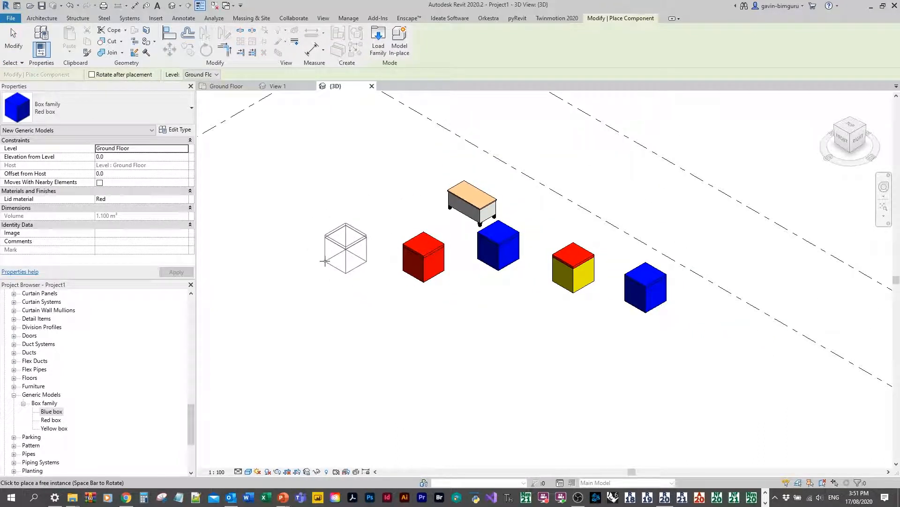
left_click(332, 261)
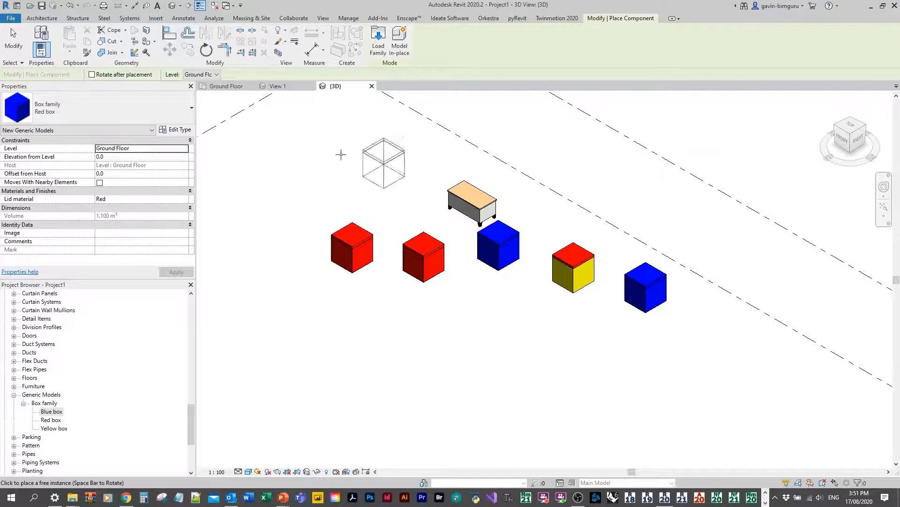
left_click(13, 41)
Step: Set the lid material of the red box nearest the blue box to Yellow, then check its properties and deselect it
left_click(401, 247)
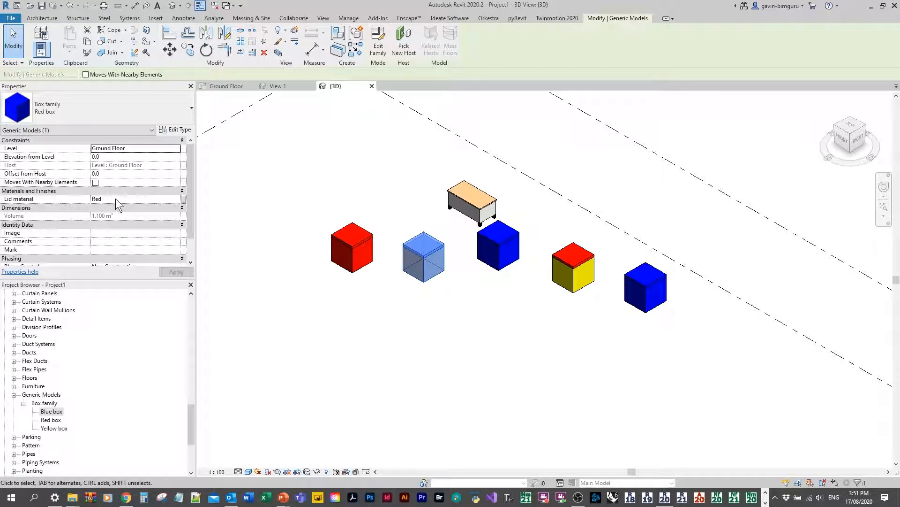
left_click(177, 200)
left_click(176, 199)
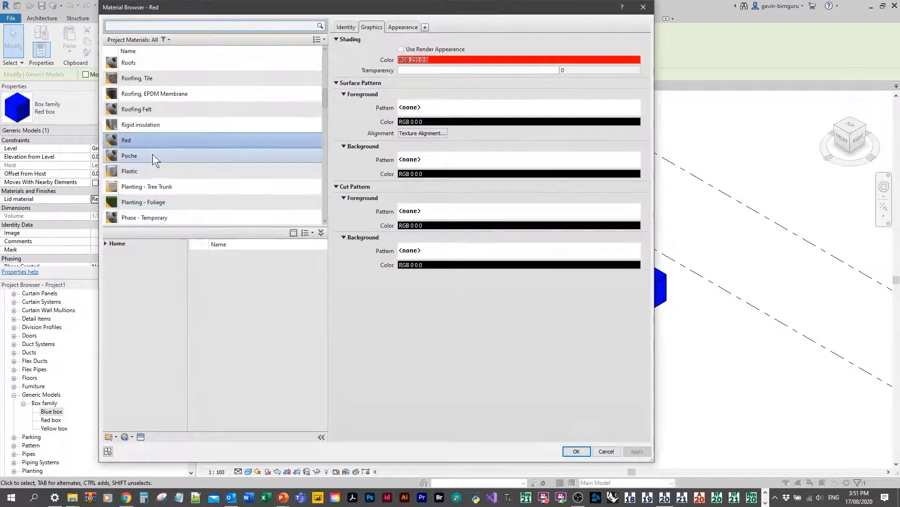
scroll(153, 154, "up", 10)
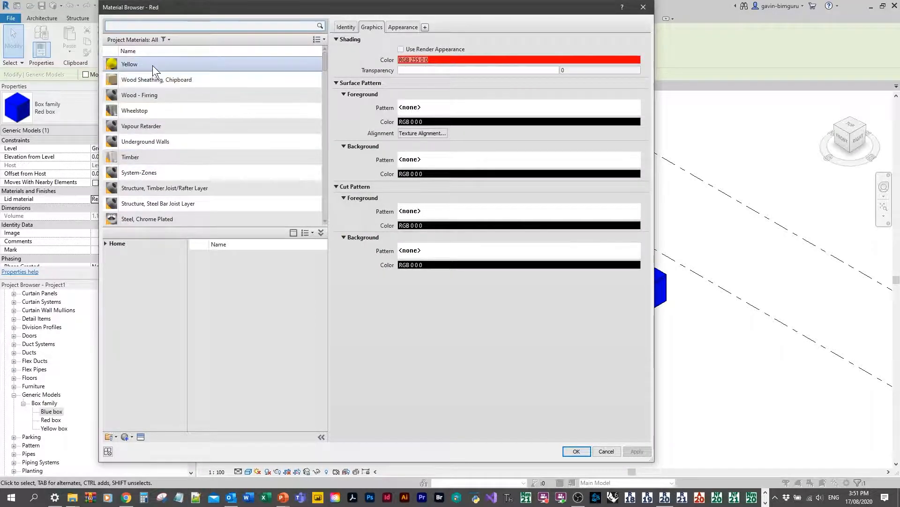
double_click(153, 65)
left_click(368, 158)
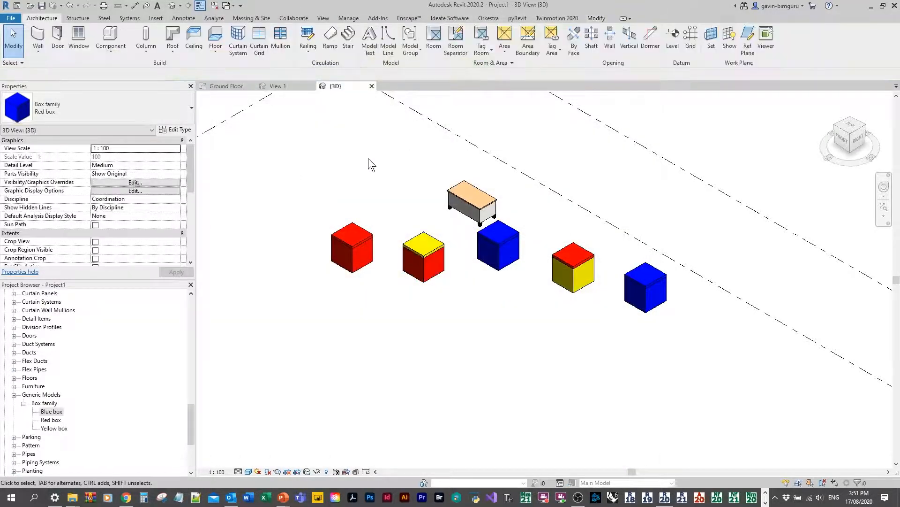
left_click(424, 266)
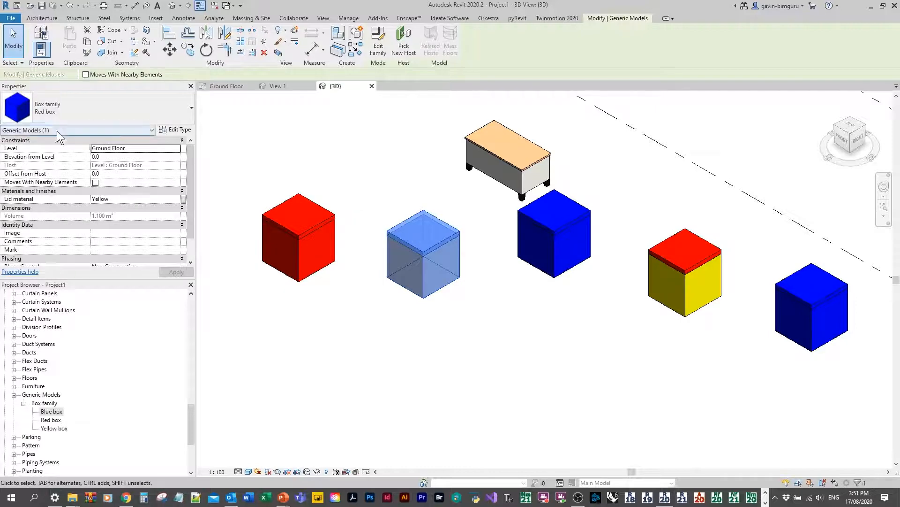
left_click(361, 176)
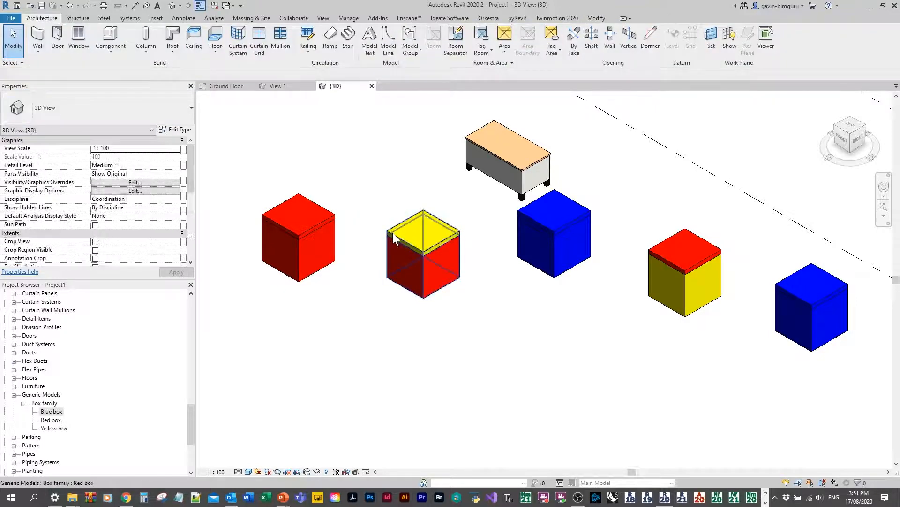
Step: Use Create Similar on the yellow-lid red box to place another instance behind it and check the new box's lid material
left_click(392, 233)
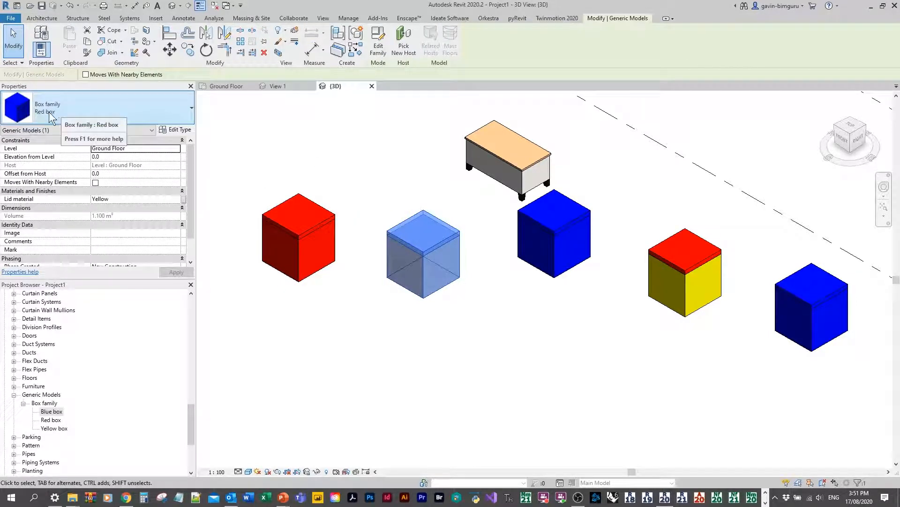
left_click(425, 196)
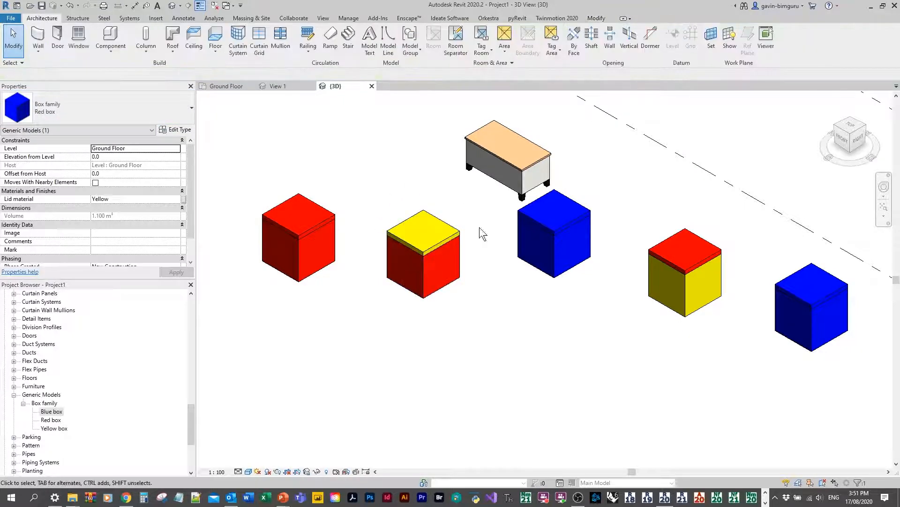
right_click(421, 255)
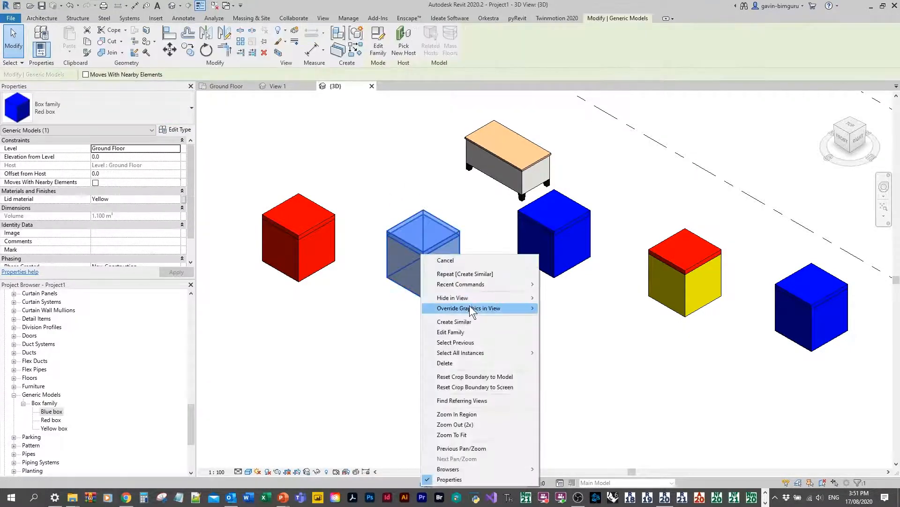
left_click(472, 321)
left_click(401, 186)
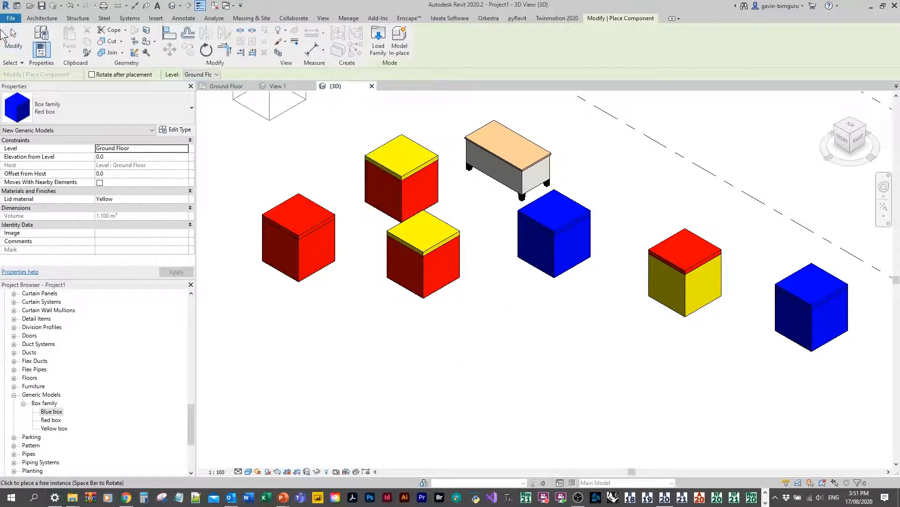
left_click(4, 34)
left_click(367, 159)
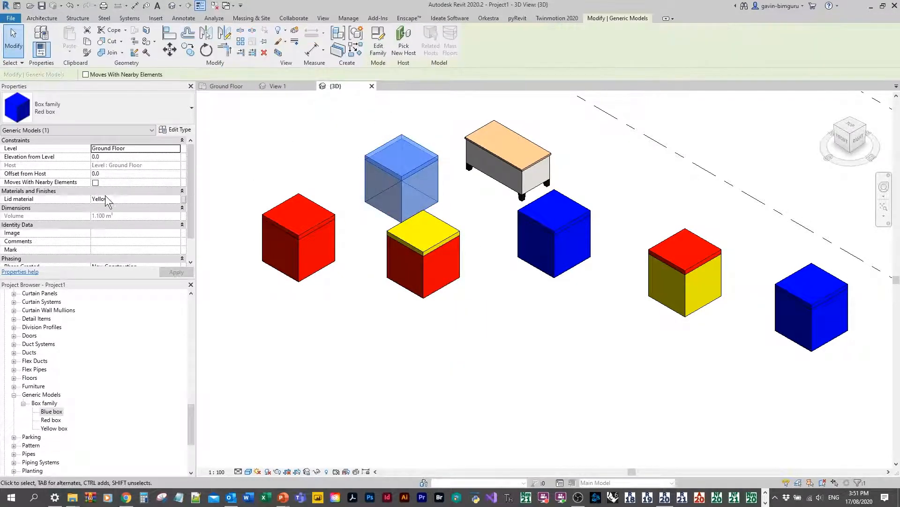
Step: Use Create Similar on the all-red box to place another instance behind it and check the new box's properties
right_click(270, 217)
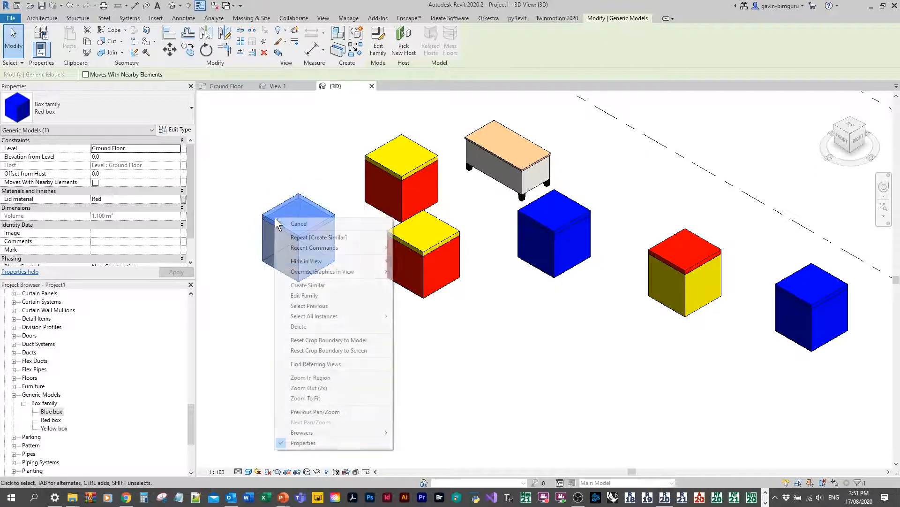
left_click(310, 285)
left_click(305, 150)
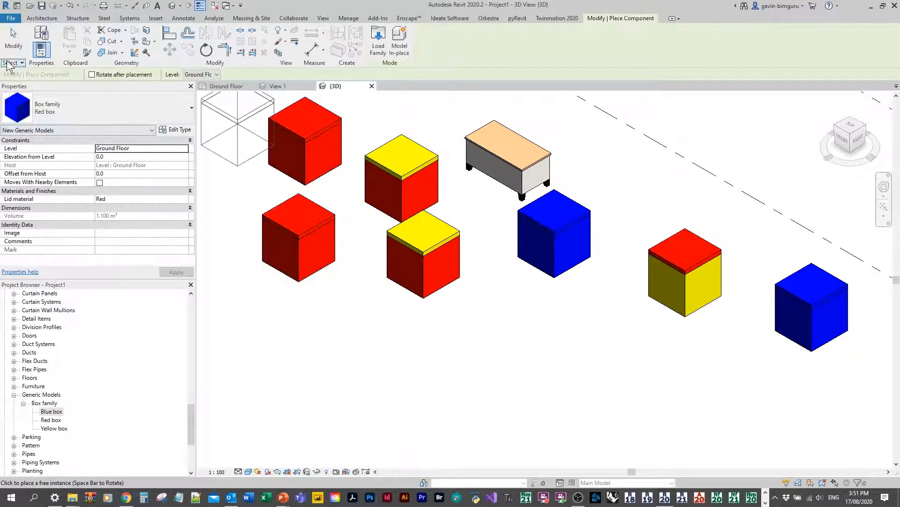
left_click(10, 44)
left_click(275, 128)
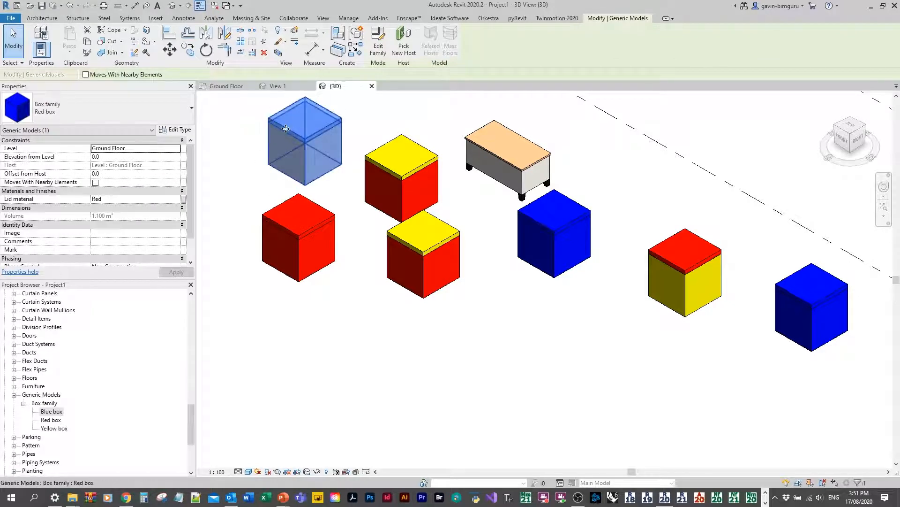
Step: Move the new all-red box beside its original and group the two yellow-lid boxes together behind the red pair
left_click_drag(312, 134, 247, 199)
left_click(339, 150)
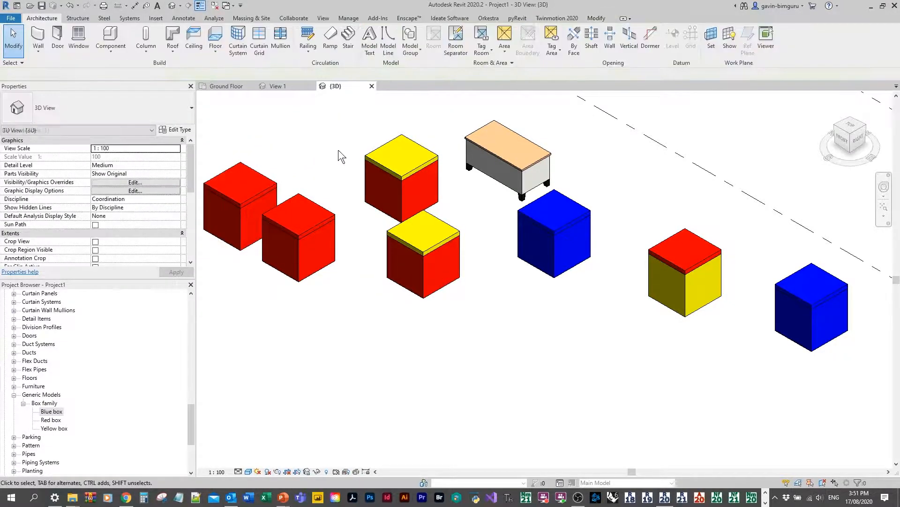
left_click(371, 162)
left_click_drag(371, 162, 310, 135)
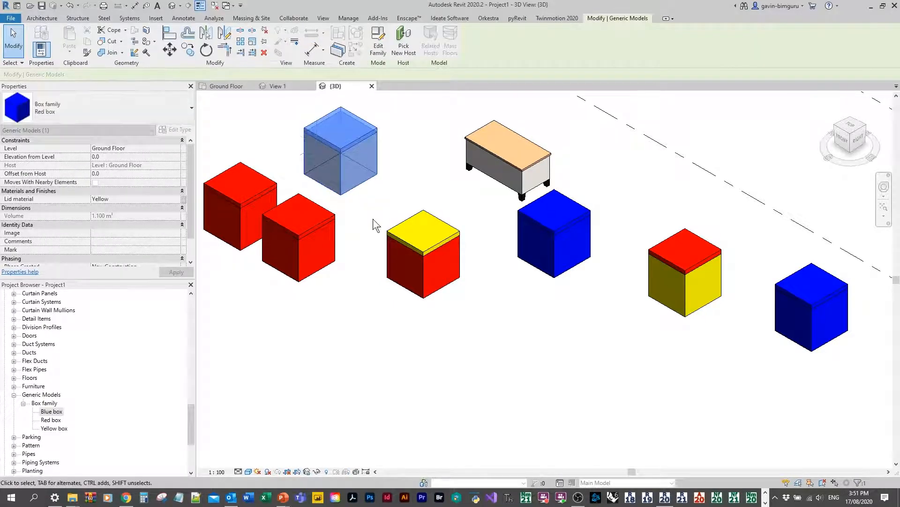
left_click(429, 219)
left_click_drag(429, 219, 395, 146)
left_click(385, 137)
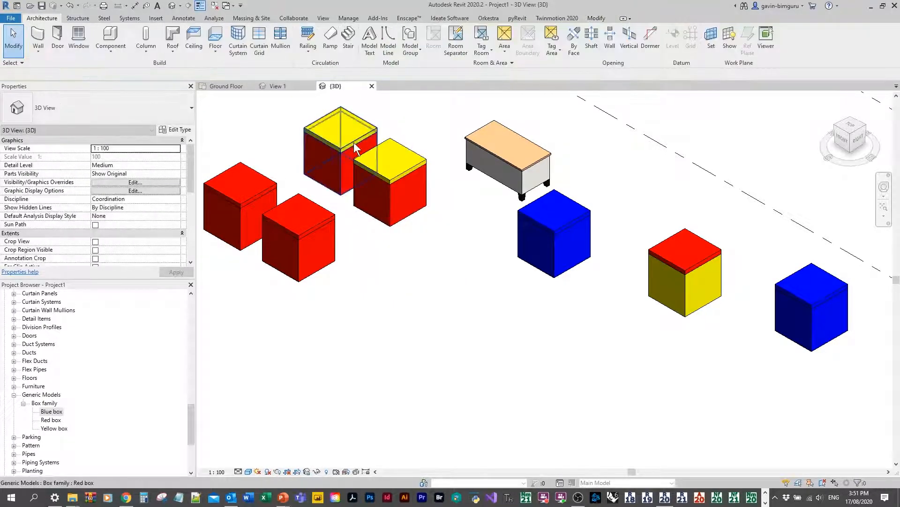
Step: Set the rear yellow-lid box's elevation from level to 500
left_click(355, 142)
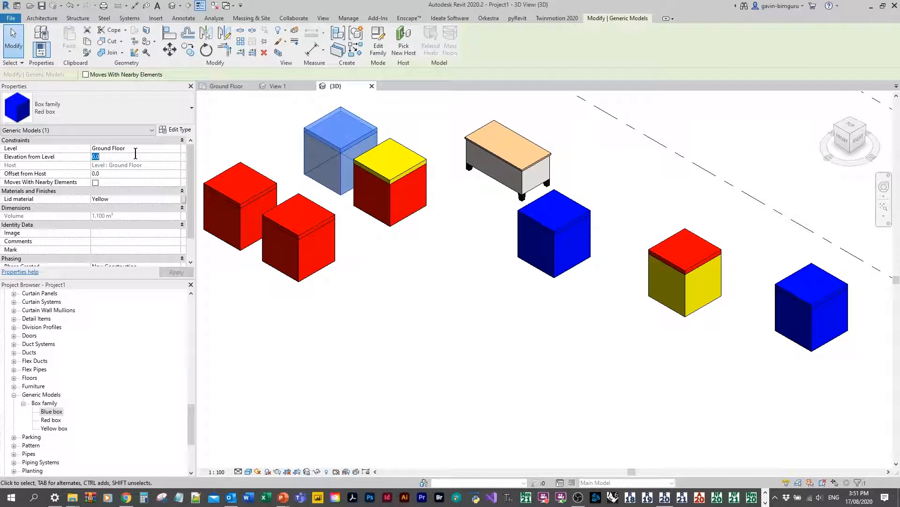
left_click(135, 153)
type("500")
key("Return")
Step: Use Create Similar on the raised yellow-lid box to place an instance near the blue box, check its properties and delete it
right_click(351, 133)
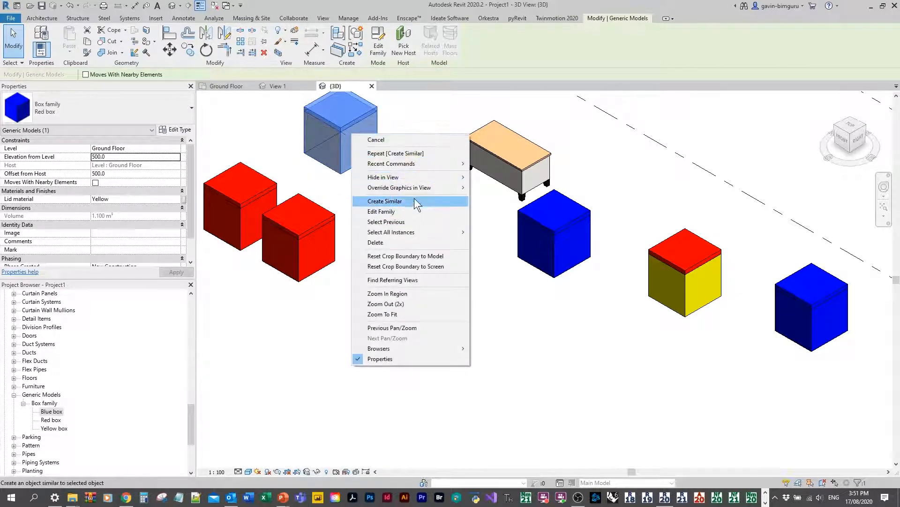
left_click(415, 199)
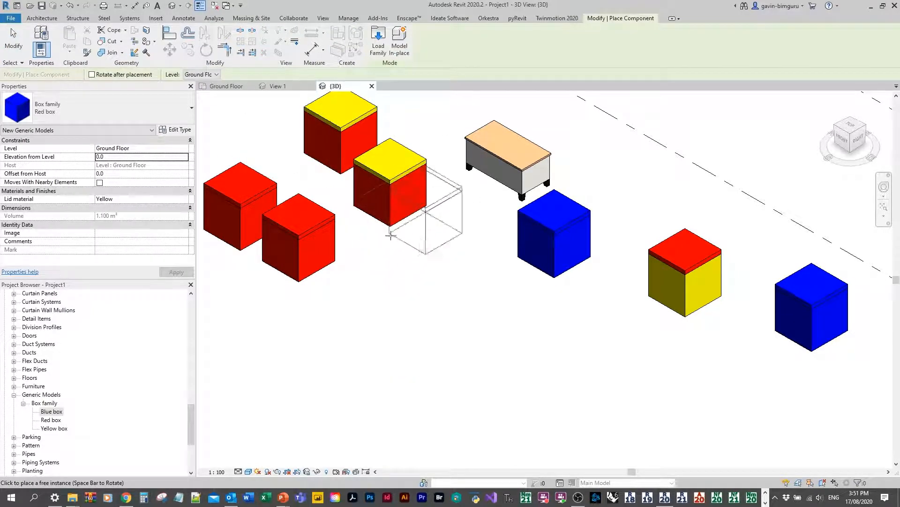
left_click(412, 281)
key("Escape")
key("Escape")
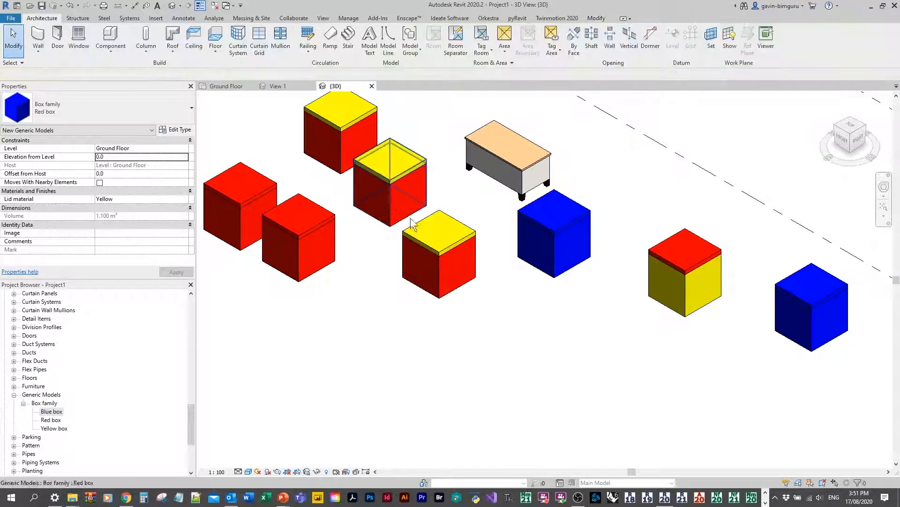
left_click(452, 259)
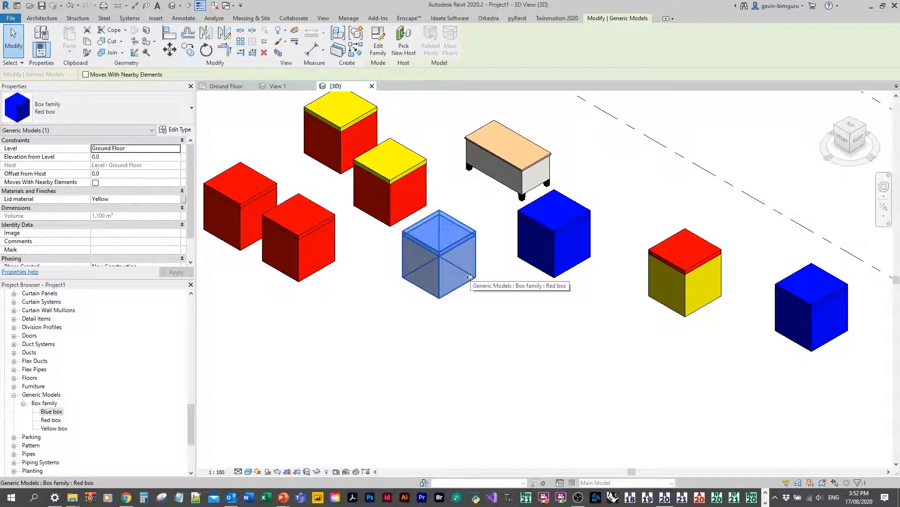
key("Delete")
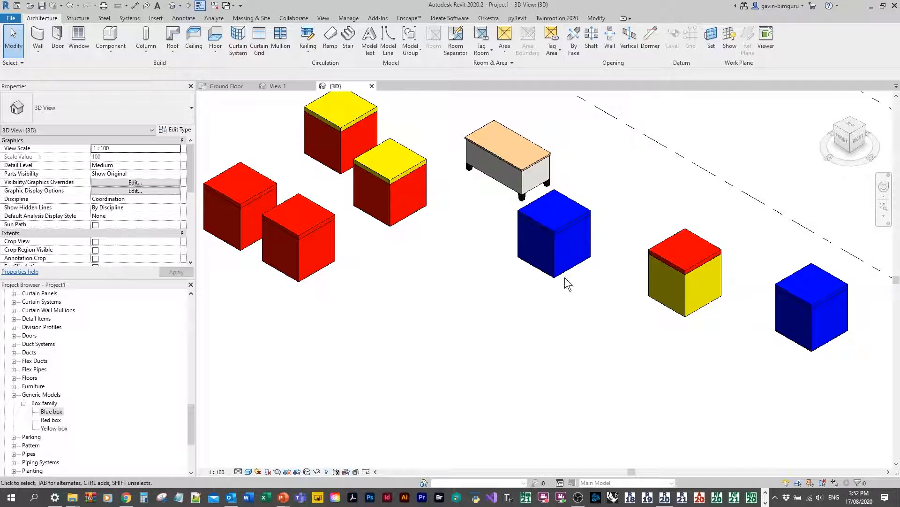
Step: Start Create Similar from the raised yellow-lid box, setting the new instance's elevation from level to 500 and its level to Level 1
right_click(339, 131)
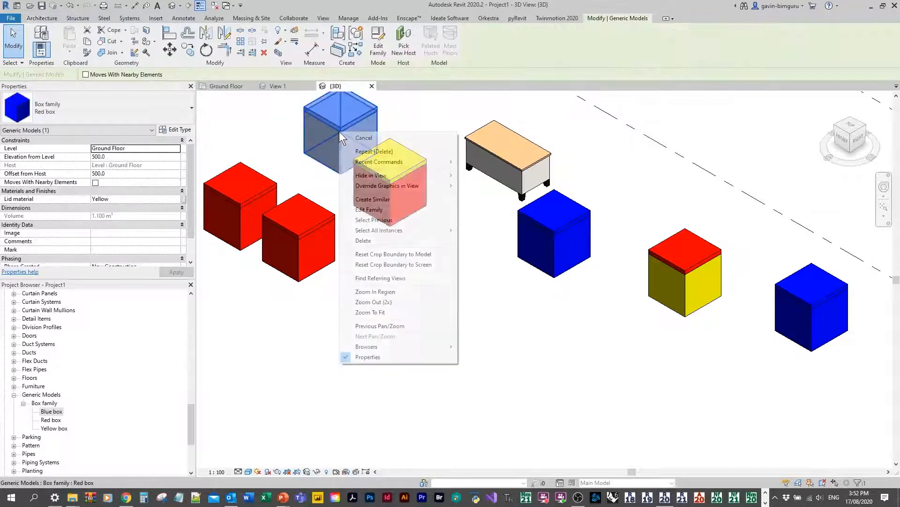
left_click(407, 202)
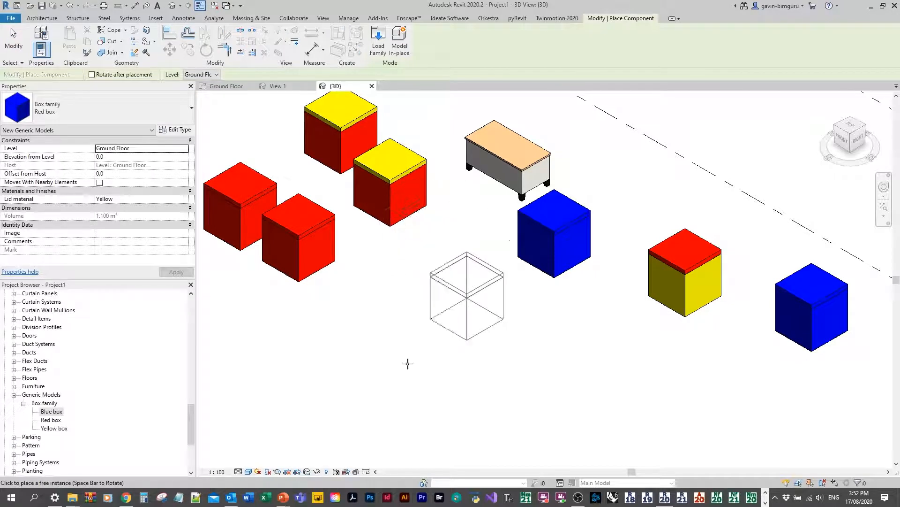
left_click(136, 156)
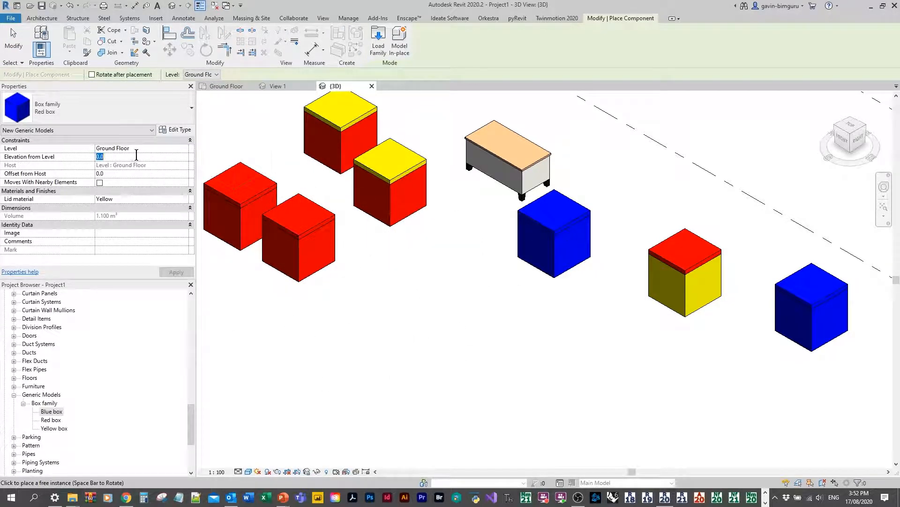
left_click(186, 149)
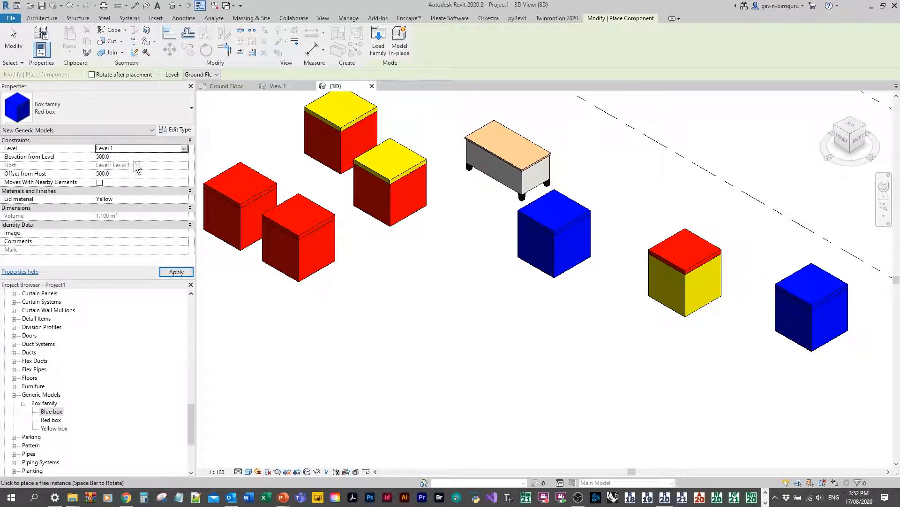
Step: Set the lid material of the box being placed to Blue
left_click(185, 198)
scroll(217, 161, "down", 10)
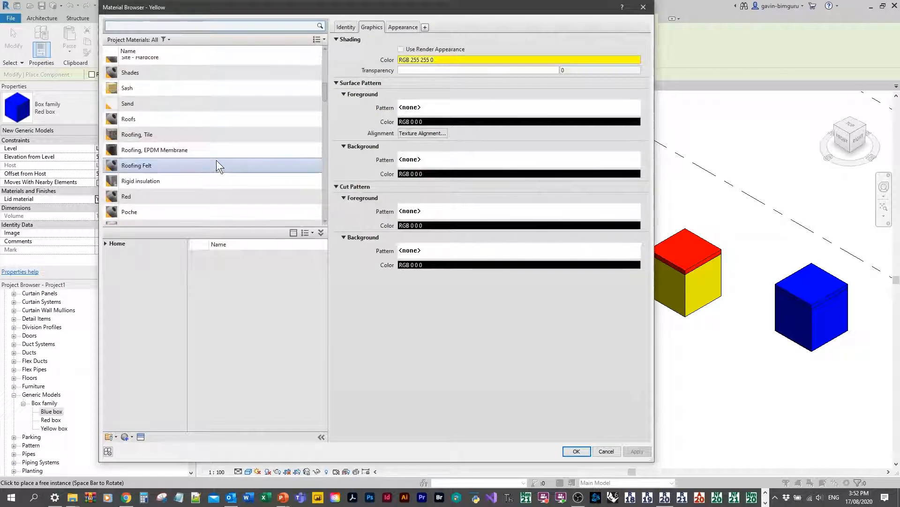
scroll(215, 159, "down", 12)
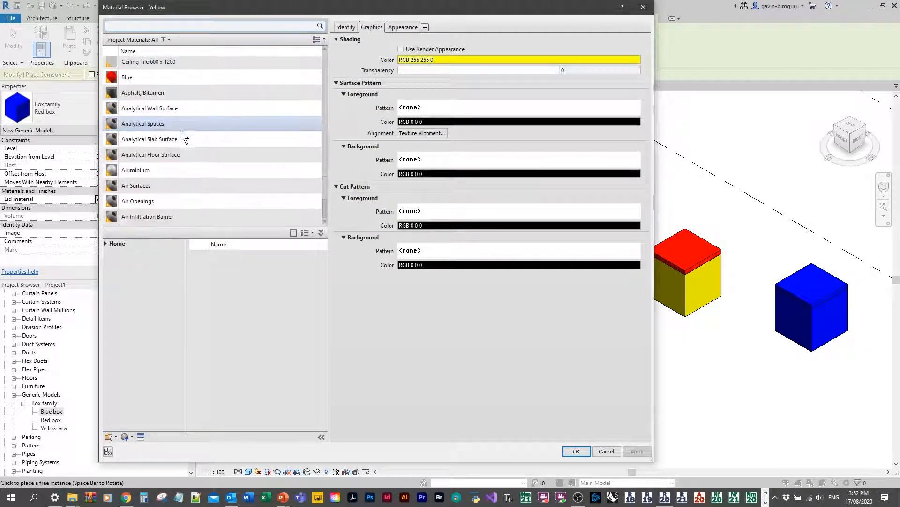
scroll(175, 132, "up", 1)
double_click(133, 167)
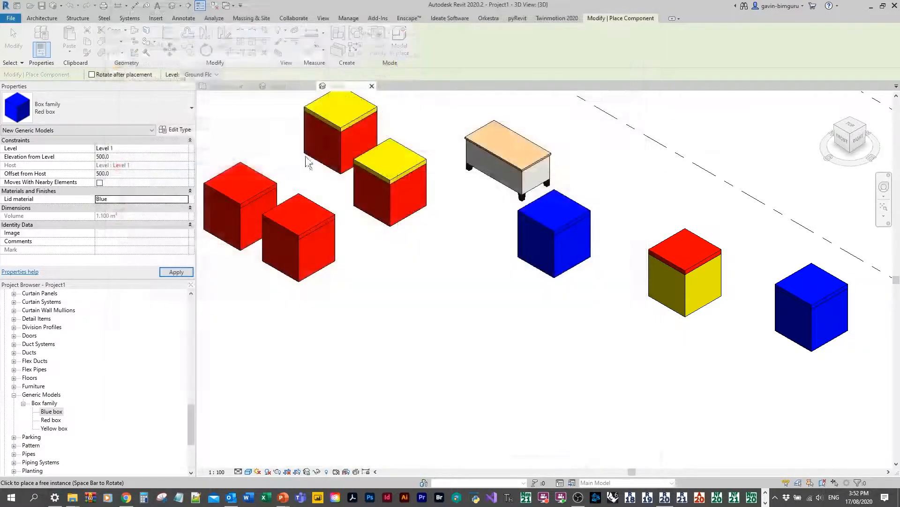
Step: Place the blue-lid box behind the other boxes, inspect its height against the levels, and delete it
scroll(438, 209, "down", 3)
left_click(289, 160)
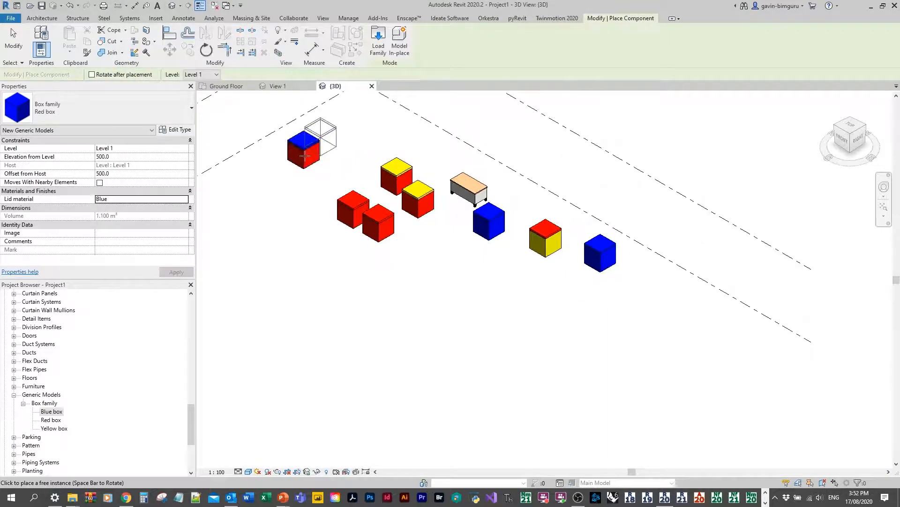
key("Escape")
middle_click_drag(334, 268, 405, 144, "shift")
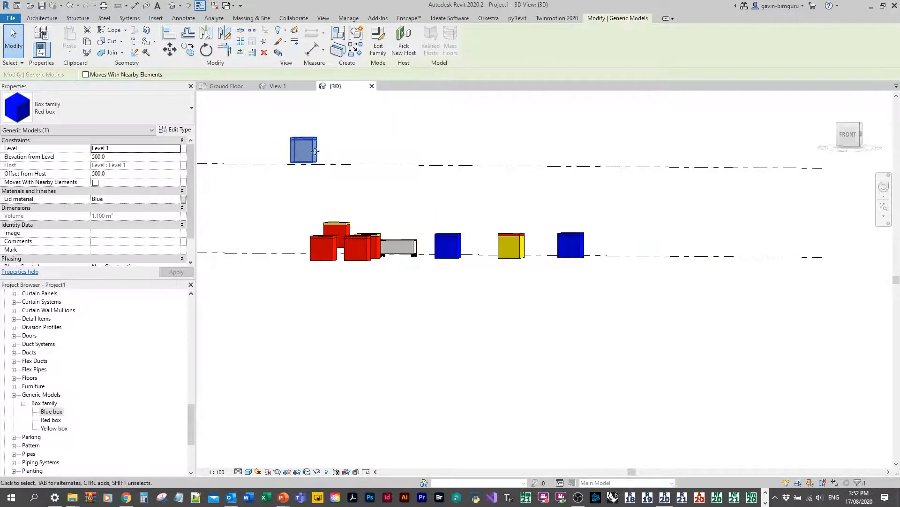
middle_click_drag(317, 138, 293, 143, "shift")
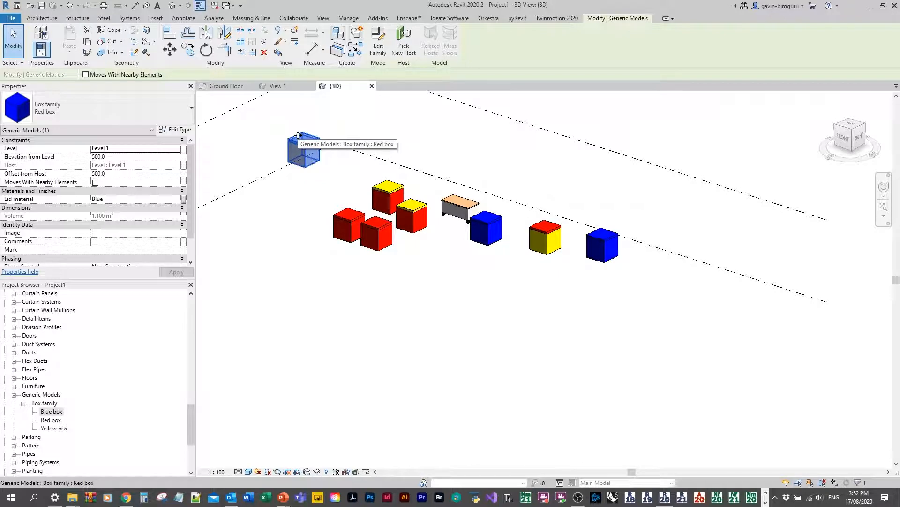
key("Delete")
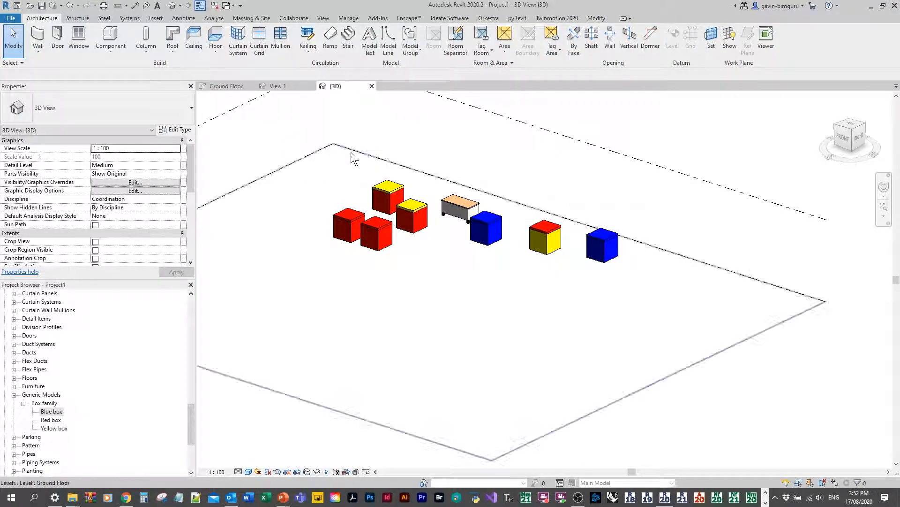
Step: Move the front yellow-lid box away from the raised one, into the space between the red pair and the blue box
left_click(414, 230)
middle_click_drag(414, 230, 418, 258, "shift")
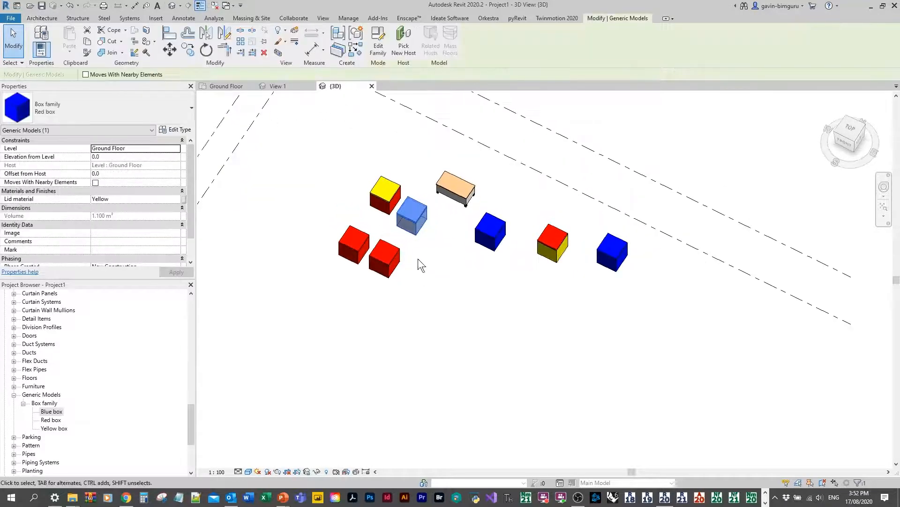
scroll(418, 243, "up", 2)
left_click_drag(410, 212, 424, 234)
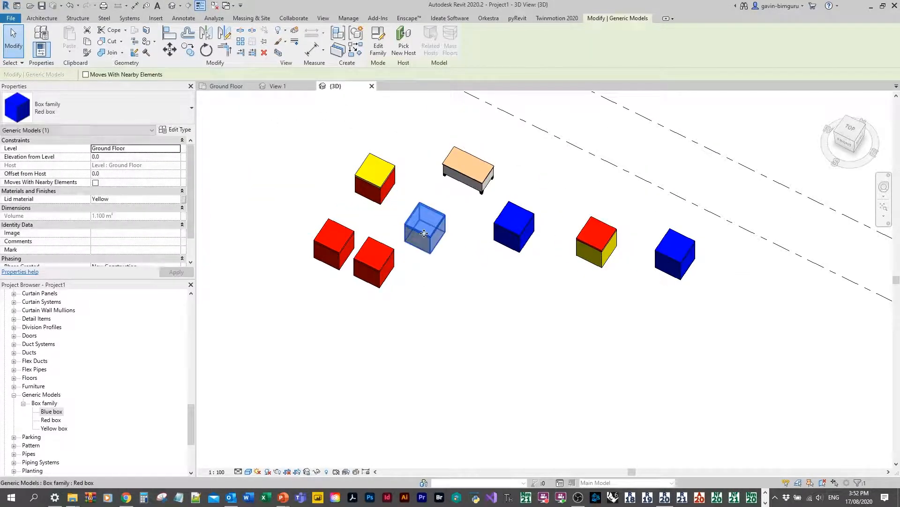
key("m")
key("v")
left_click(424, 235)
key("Escape")
Step: Copy the front yellow-lid box to a spot next to the blue box, then delete the copy
key("c")
key("o")
left_click(433, 246)
left_click(459, 265)
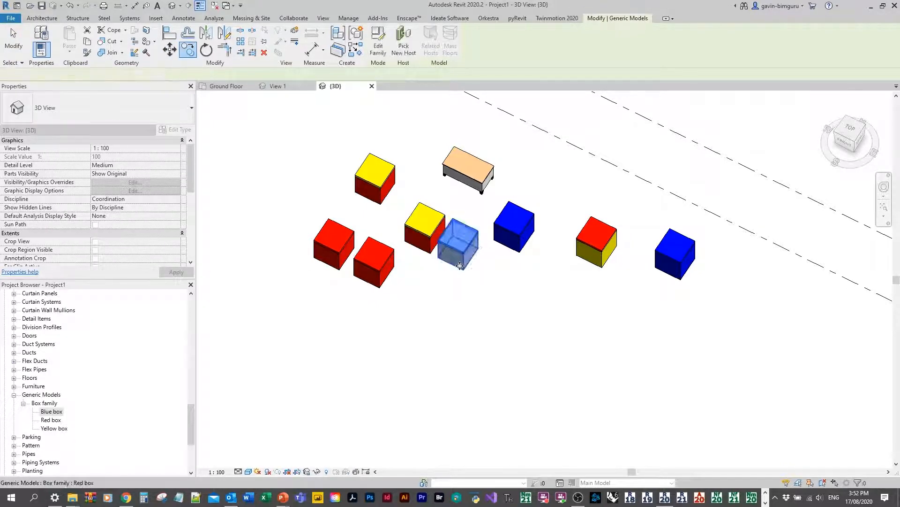
key("Escape")
left_click(458, 252)
key("Delete")
Step: Select both yellow-lid boxes together and examine their shared instance properties
mouse_move(458, 252)
middle_mouse_down("shift")
mouse_move(497, 288)
mouse_move(441, 247)
middle_mouse_up("shift")
left_click_drag(441, 278, 398, 177)
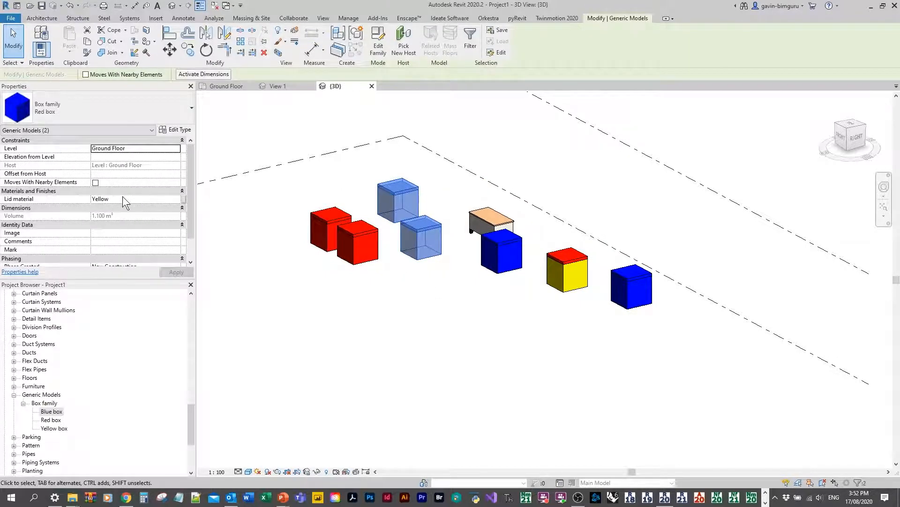
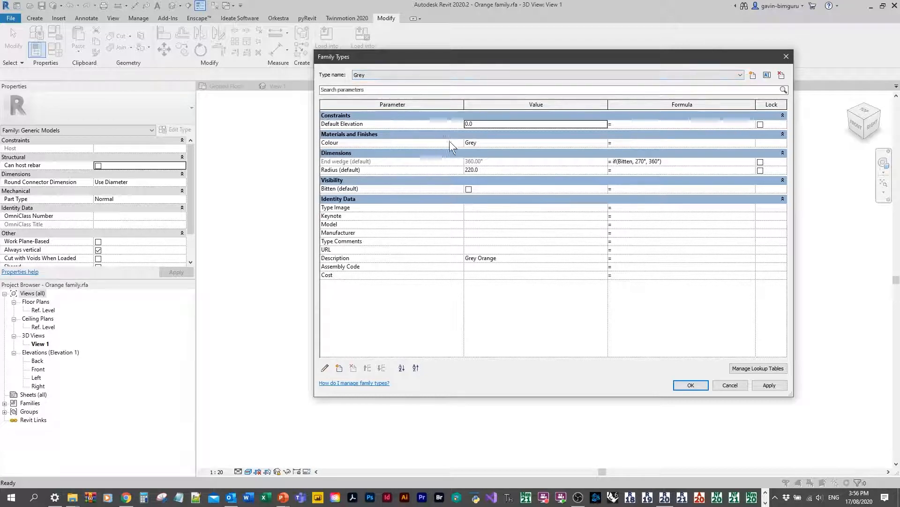
Step: Switch the Orange family's Family Types to the Orange type and review its parameter values
left_click(391, 73)
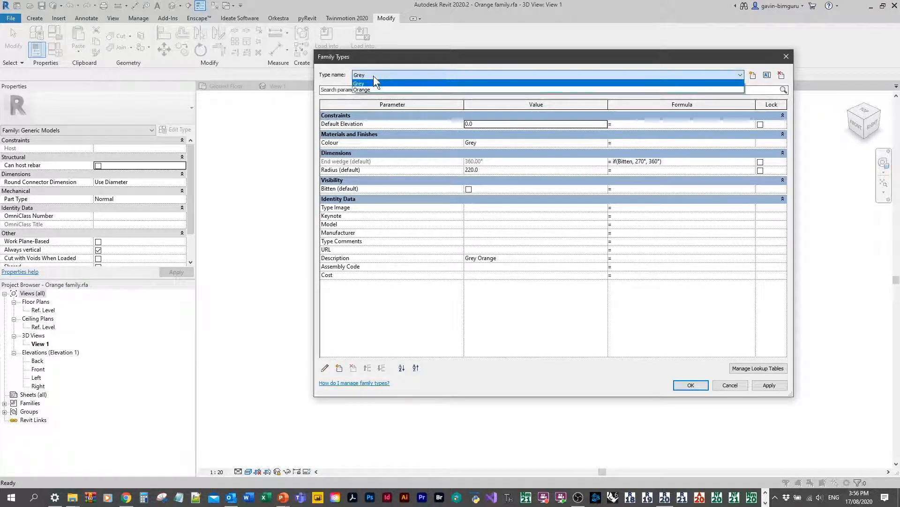
left_click(382, 90)
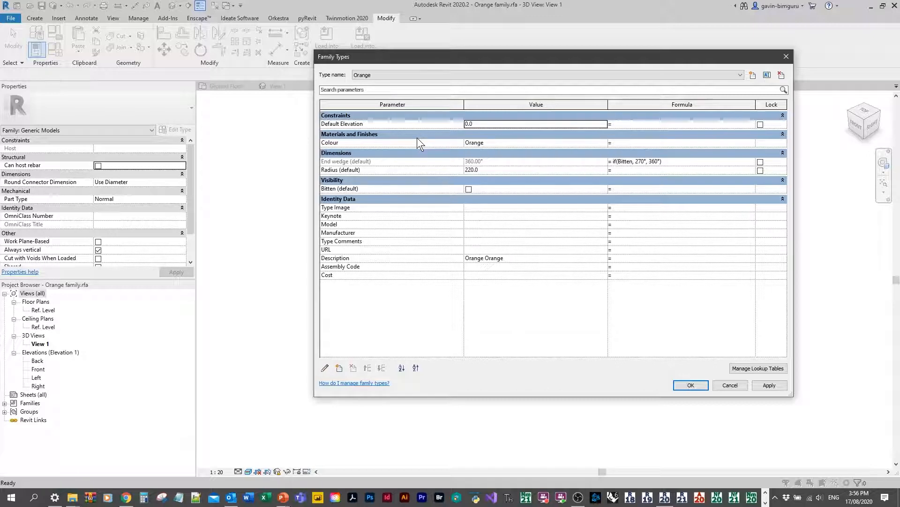
Step: Examine the Orange type's Radius, End wedge, Bitten and Description parameters in Family Types
left_click(421, 179)
left_click(412, 171)
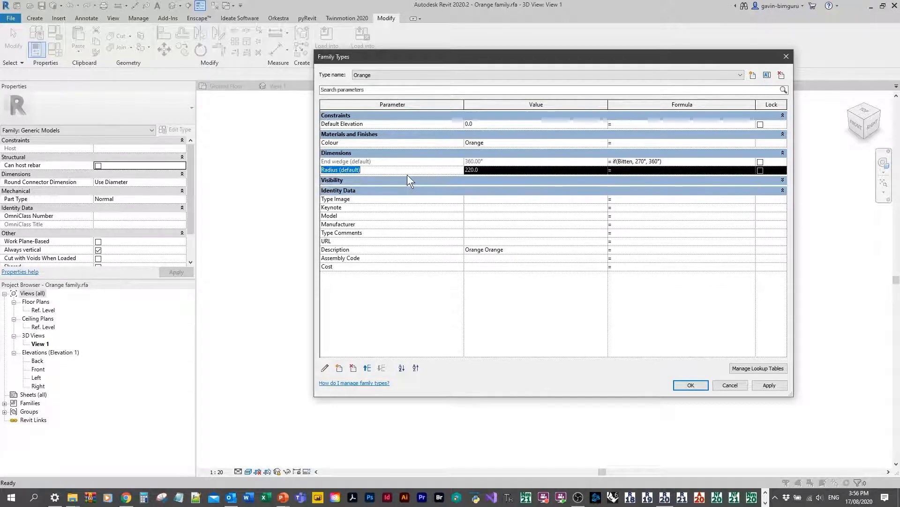
left_click(330, 170)
left_click(361, 180)
left_click(351, 170)
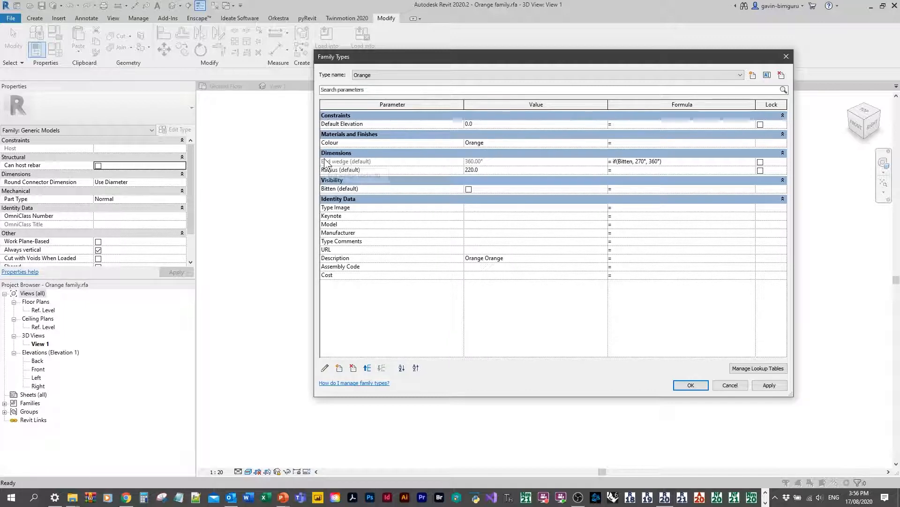
left_click(401, 187)
left_click(383, 188)
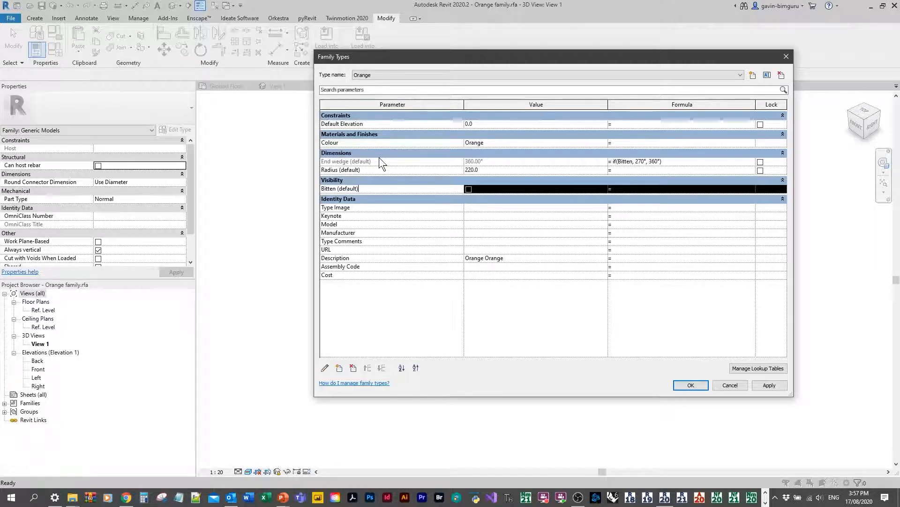
left_click(512, 258)
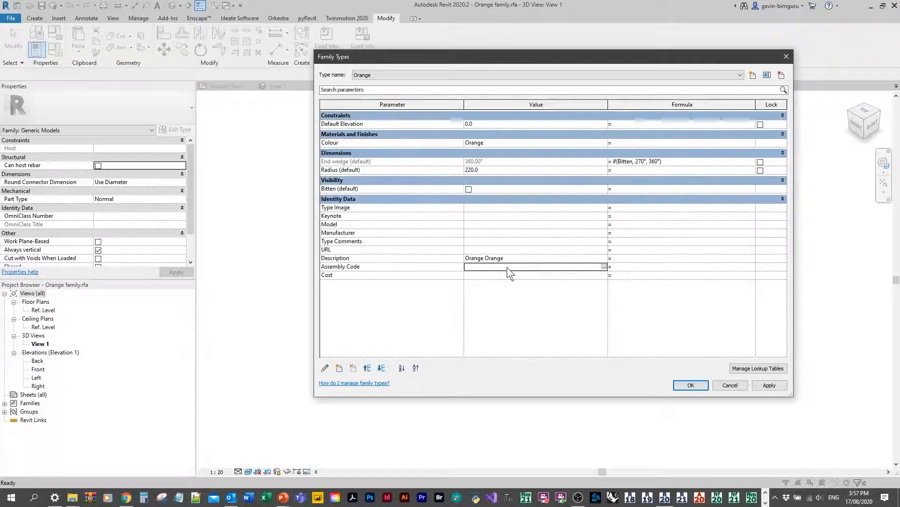
Step: Switch Family Types to the Grey type, review its description, and close the dialog without saving changes
left_click(427, 75)
left_click(410, 82)
left_click(518, 257)
left_click(539, 256)
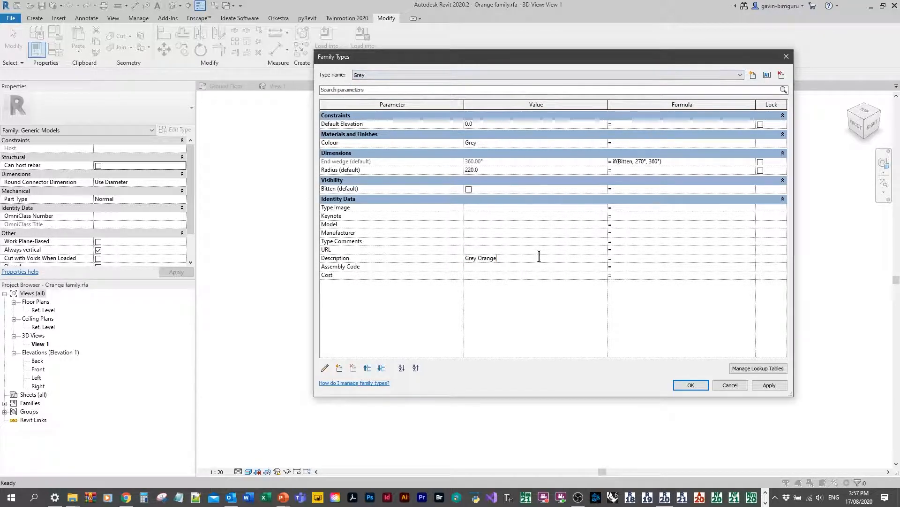
left_click(731, 386)
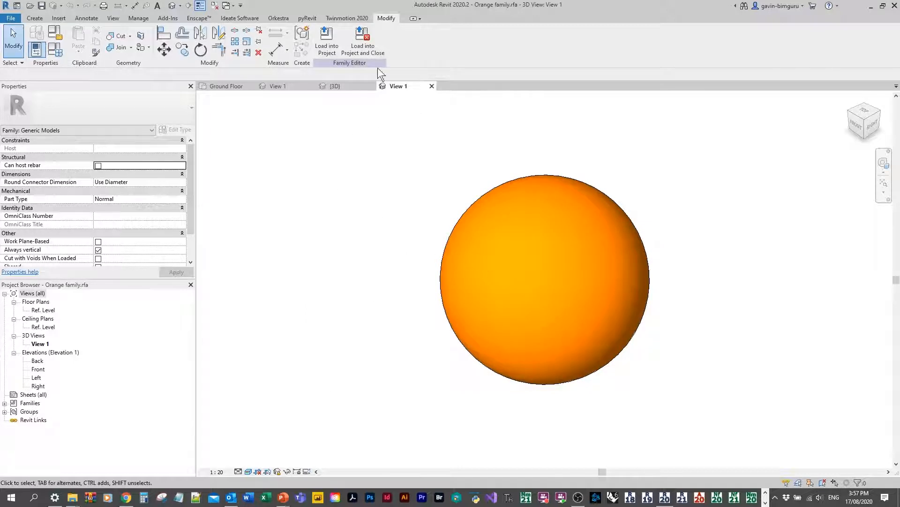
Step: Load the Orange family into Project1, closing its editor, and place three Orange instances on the Ground Floor to the right of the yellow box
left_click(365, 45)
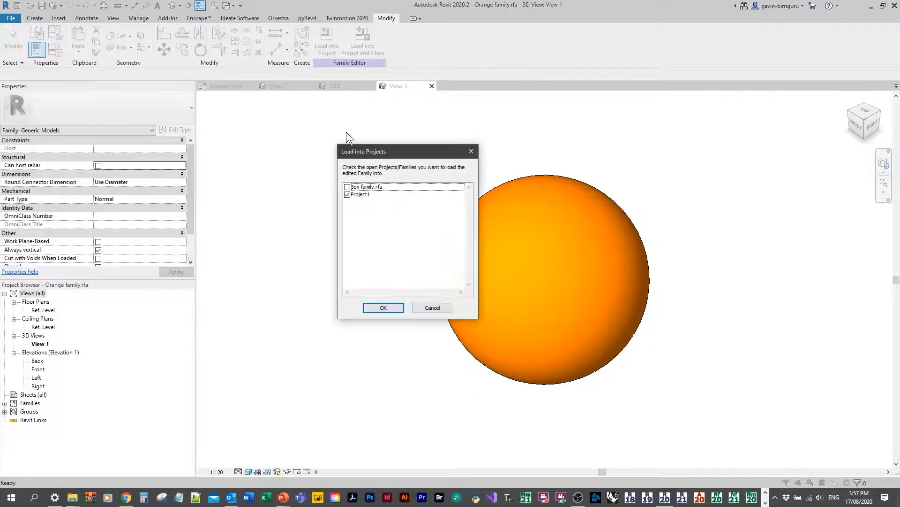
left_click(383, 308)
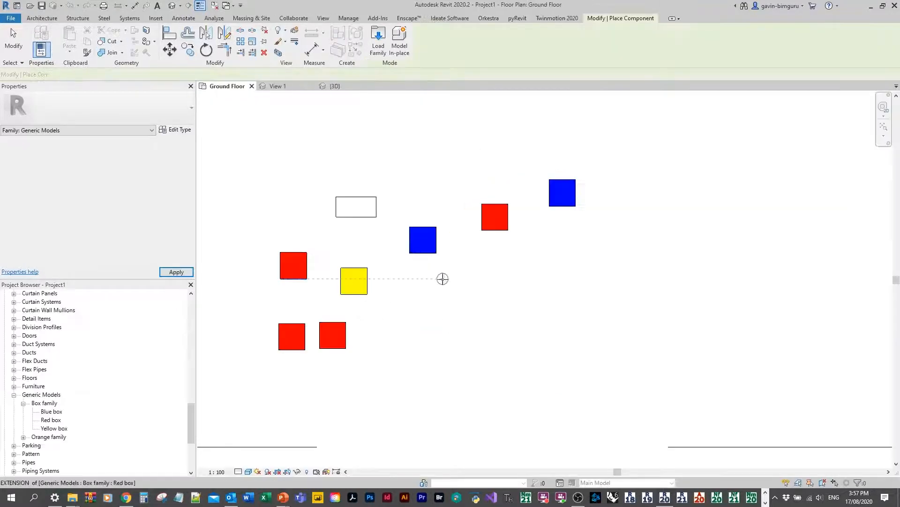
middle_click_drag(460, 279, 442, 210)
left_click(459, 224)
left_click(13, 40)
left_click(459, 224)
scroll(460, 225, "up", 2)
left_click_drag(459, 224, 483, 259, "ctrl")
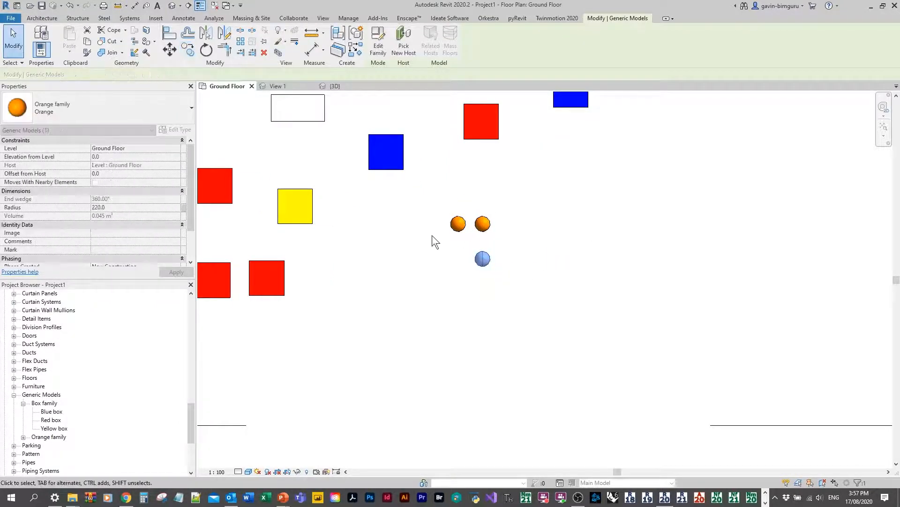
Step: Change the lowest of the three Orange instances to the Grey type
left_click(105, 111)
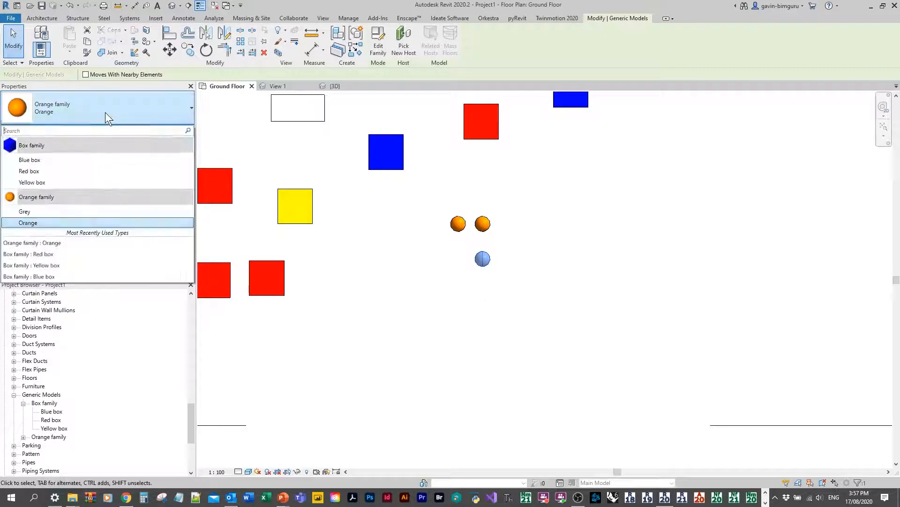
left_click(42, 211)
left_click(438, 266)
scroll(467, 240, "up", 5)
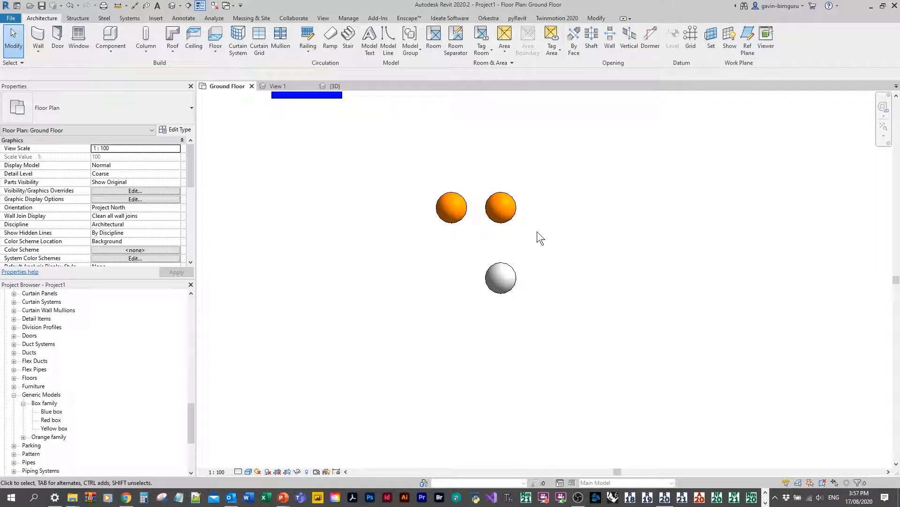
Step: In the 3D view, set the radius of the orange sphere farthest from the grey one to 300 mm
left_click(172, 6)
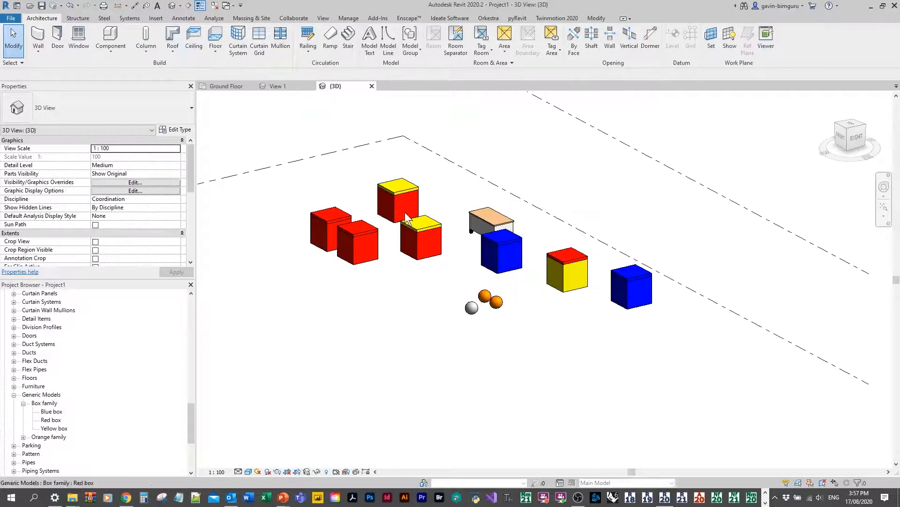
left_click(510, 309)
scroll(521, 311, "up", 4)
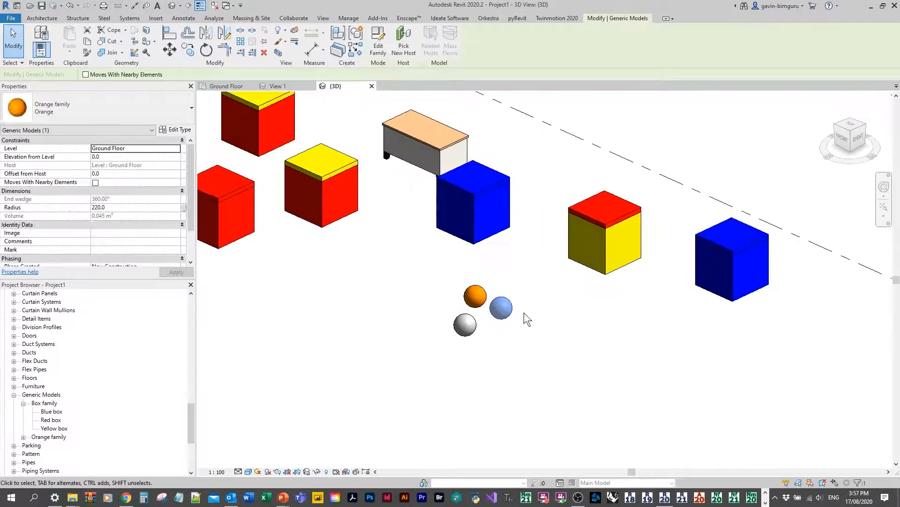
middle_click_drag(491, 261, 540, 251)
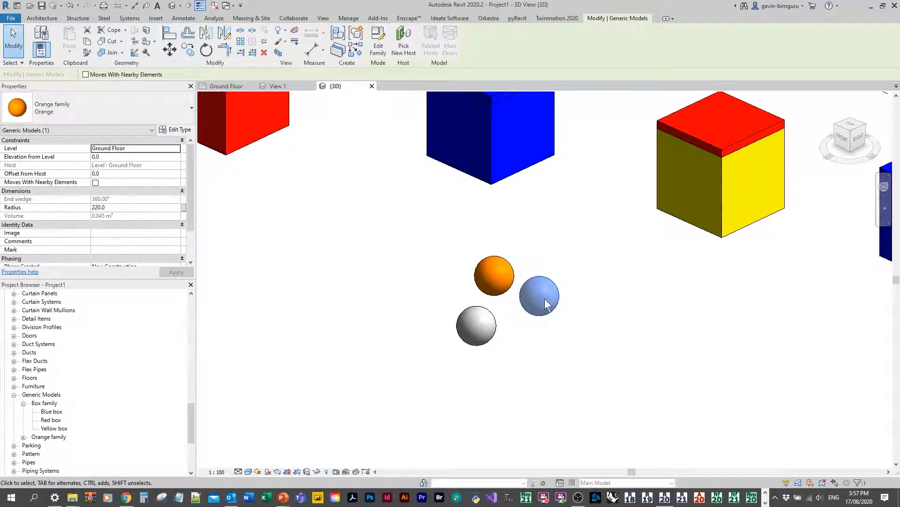
left_click(128, 207)
type("300")
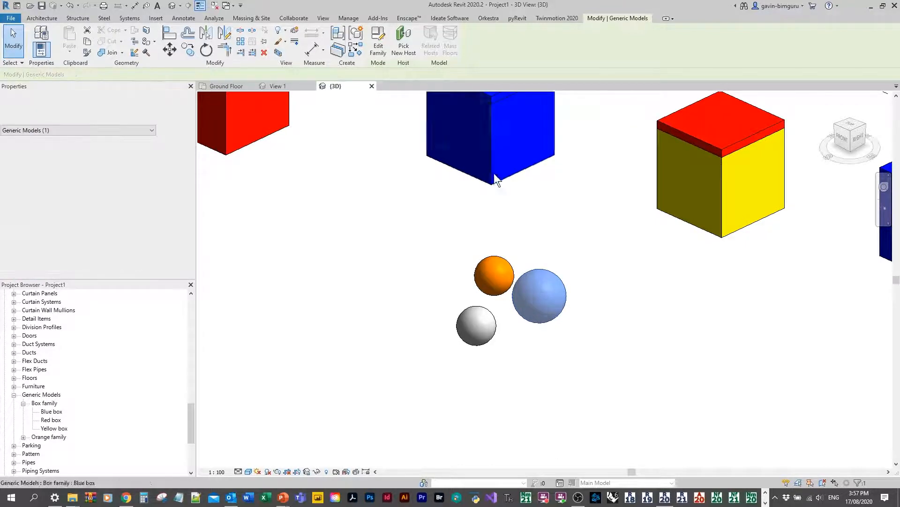
left_click(592, 225)
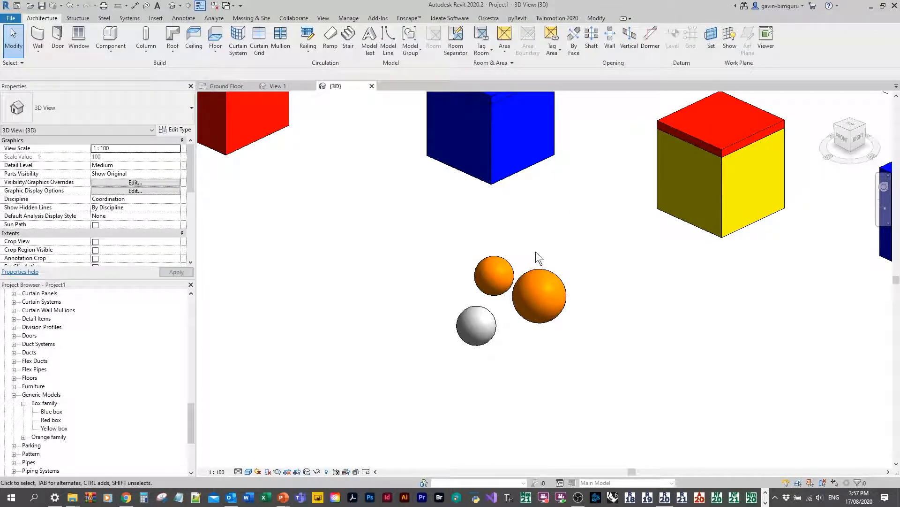
Step: Check the smaller orange sphere's properties and copy the grey sphere to a spot below the small orange one
left_click(508, 261)
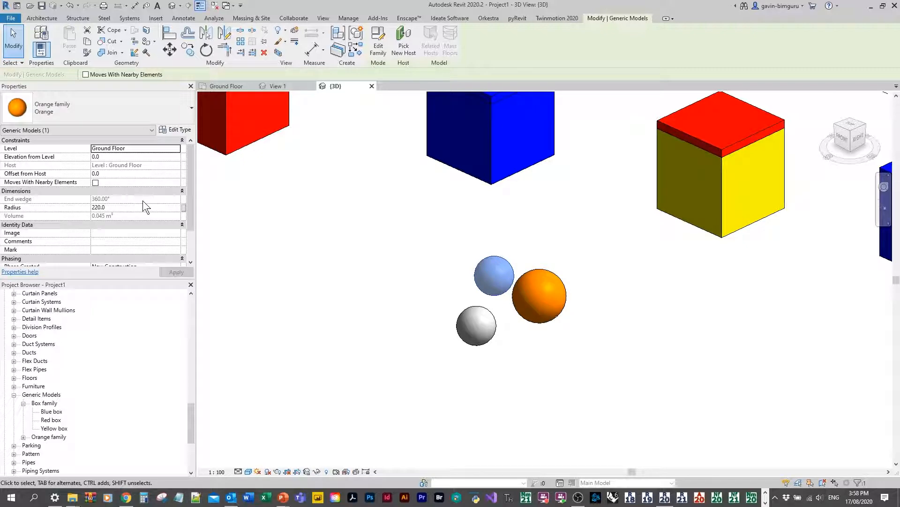
middle_click_drag(313, 233, 627, 281, "shift")
left_click(617, 280)
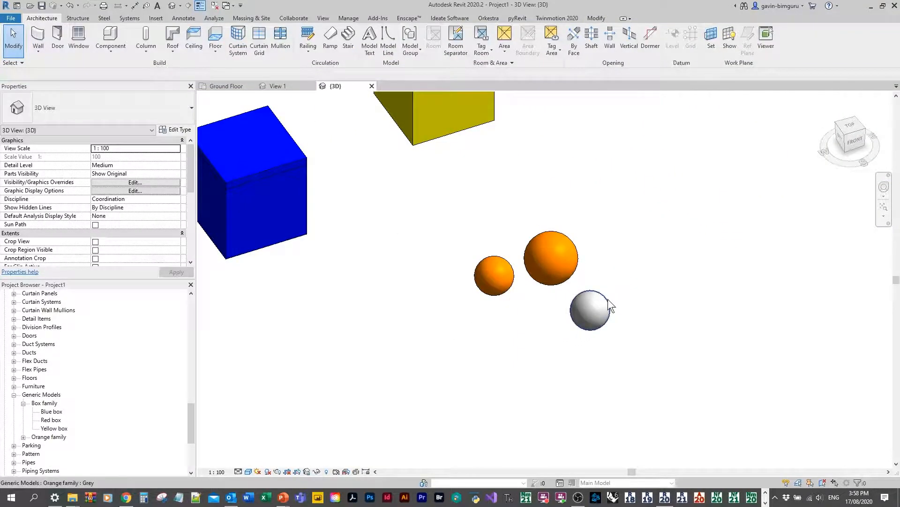
left_click(608, 300)
key("c")
key("o")
left_click(607, 300)
left_click(551, 318)
key("Escape")
Step: Copy the original grey sphere about 860 mm away from the group and set the copy's radius to 400 mm
left_click(608, 299)
key("c")
key("o")
left_click(610, 304)
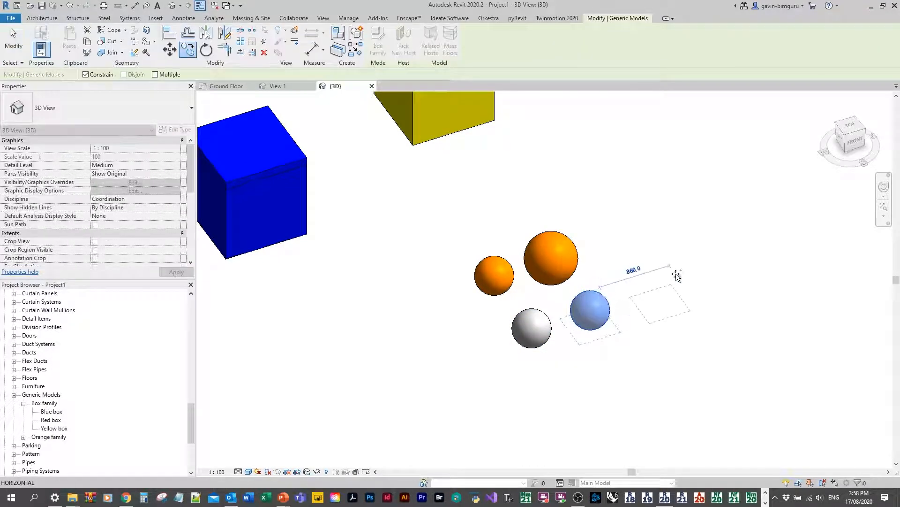
left_click(679, 283)
left_click(129, 206)
type("400")
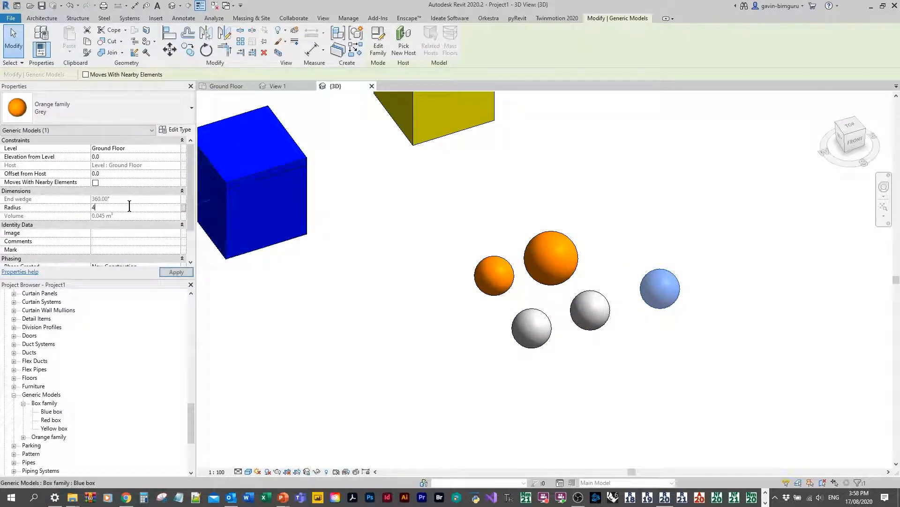
left_click(639, 175)
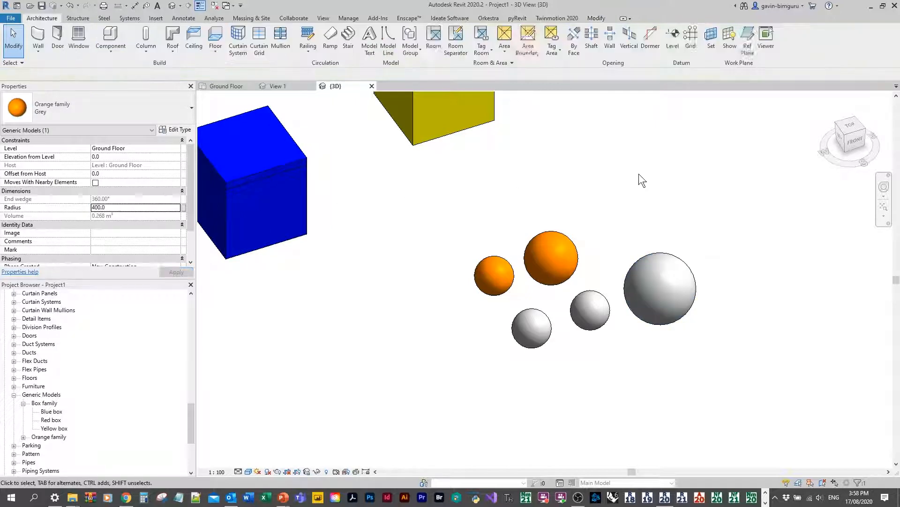
Step: Try raising the large grey sphere to an elevation of 500 mm from the level
left_click(602, 301)
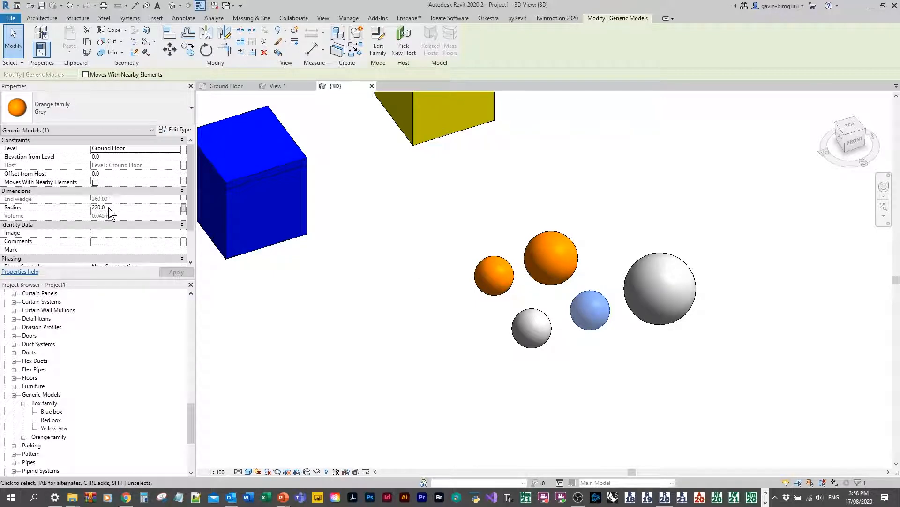
left_click(344, 236)
left_click(638, 259)
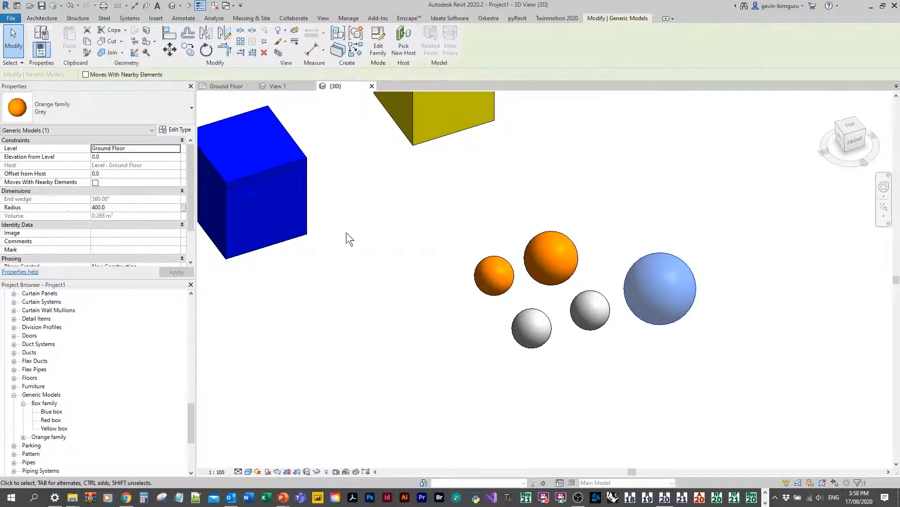
left_click(126, 157)
type("500")
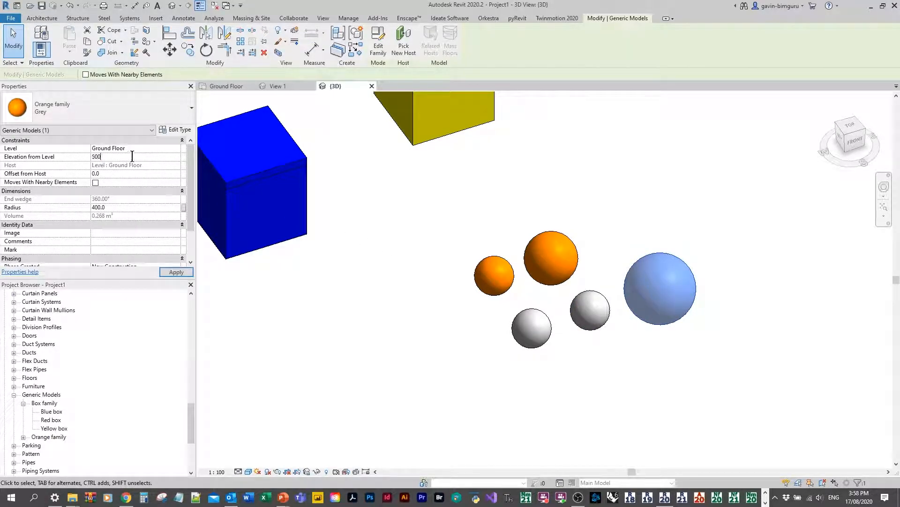
middle_click_drag(629, 255, 671, 312, "shift")
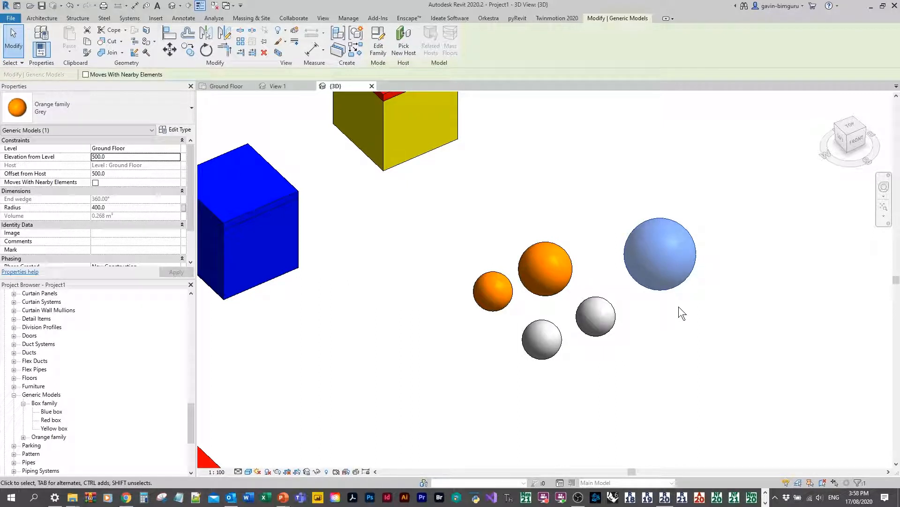
left_click(680, 306)
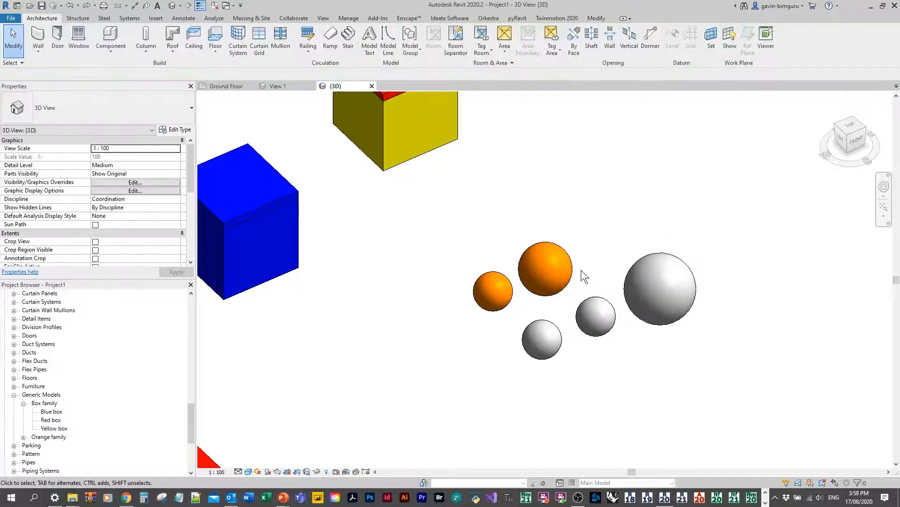
Step: Turn on the Bitten parameter for the larger orange sphere and inspect the cut-out from another angle
left_click(567, 267)
scroll(138, 205, "down", 4)
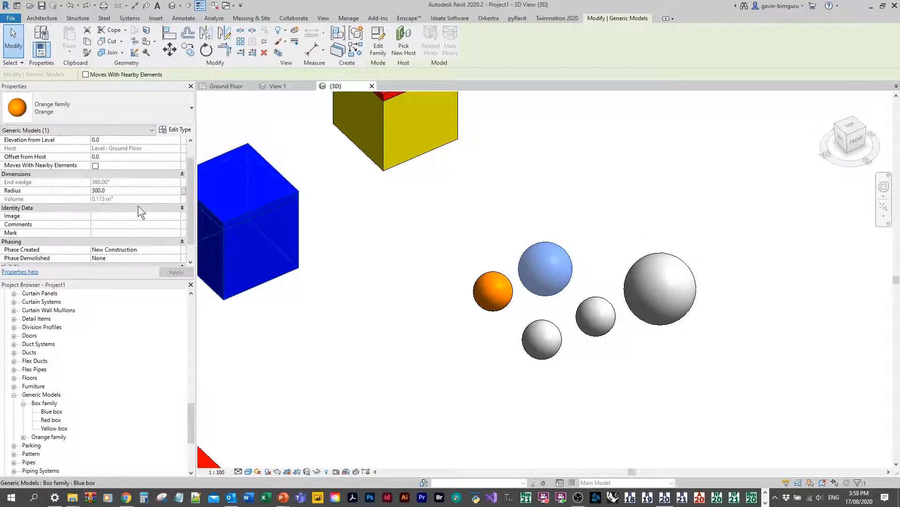
left_click(96, 250)
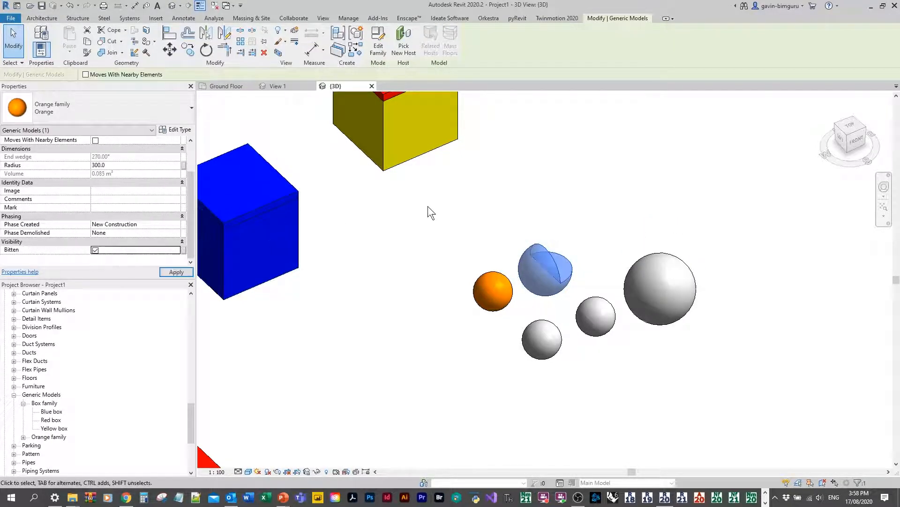
left_click(582, 280)
scroll(581, 283, "up", 2)
left_click(569, 275)
middle_click_drag(617, 283, 504, 281, "shift")
Step: Turn on the Bitten parameter for both small grey spheres
left_click(493, 286)
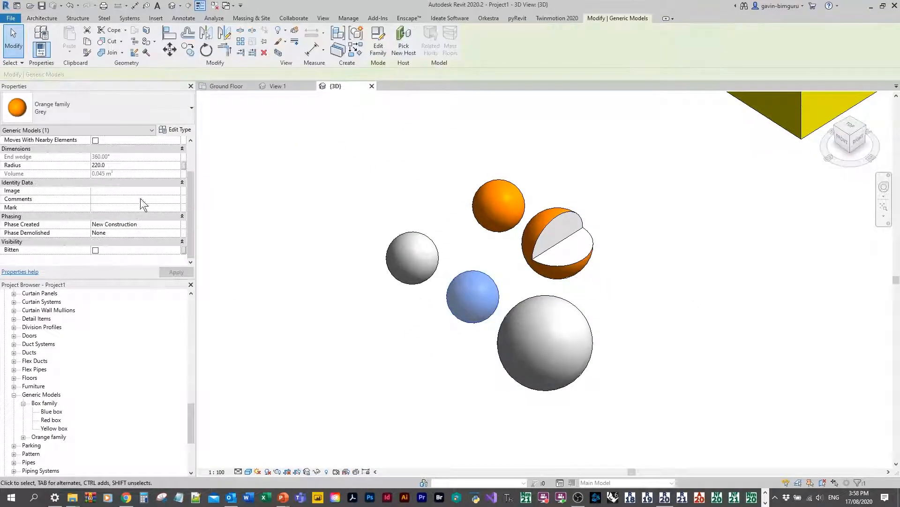
left_click(95, 250)
left_click(451, 252)
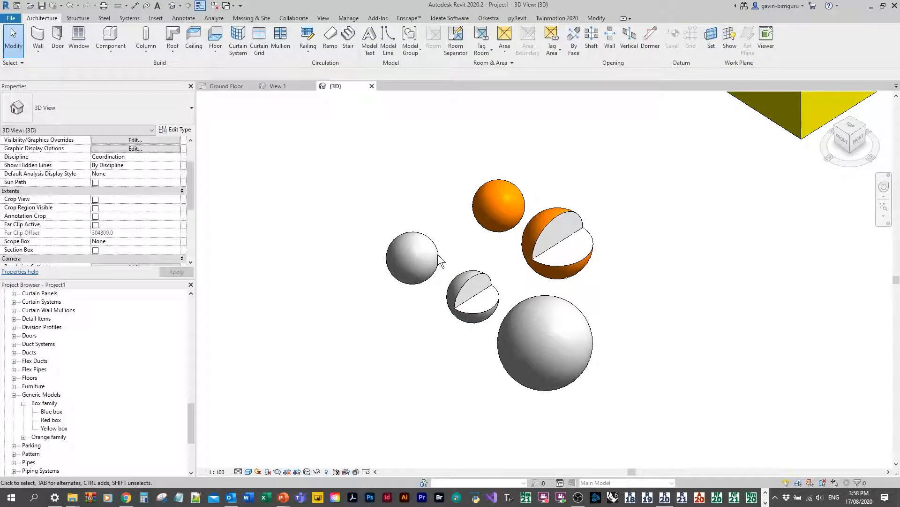
left_click(434, 260)
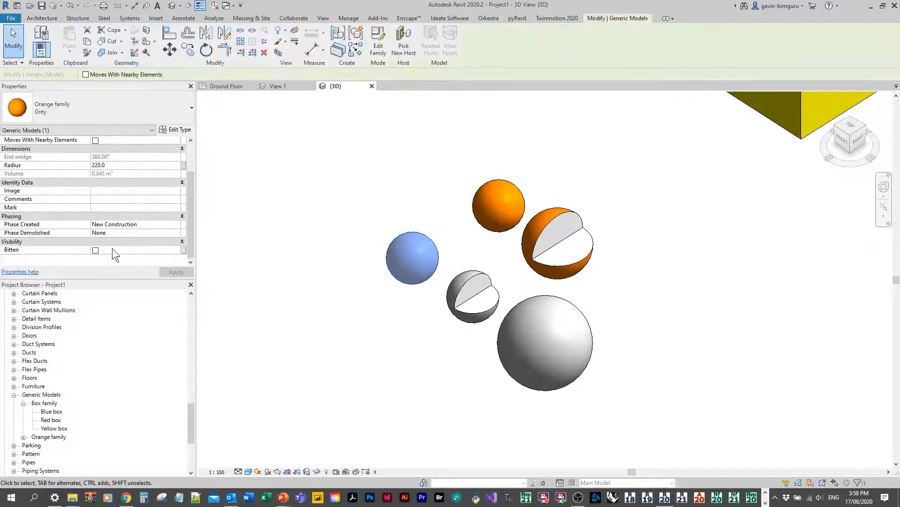
left_click(96, 250)
left_click(248, 196)
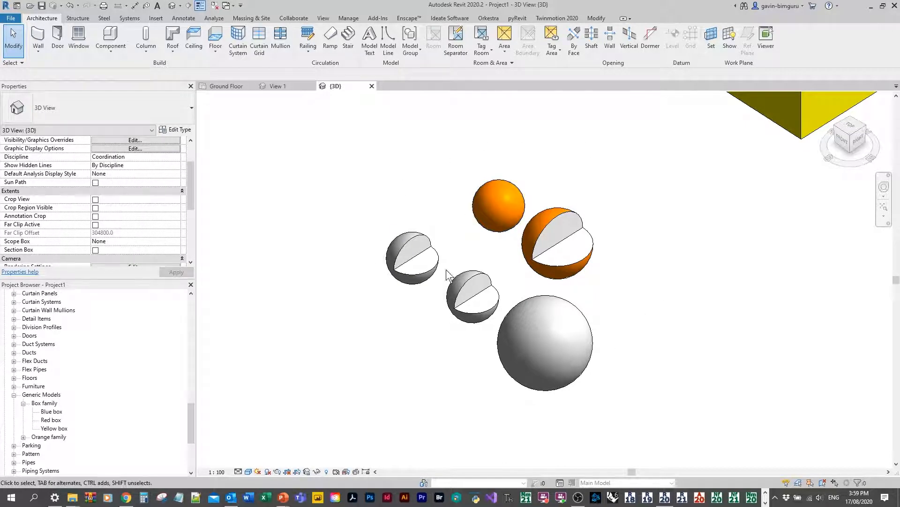
Step: Select all five spheres together, turn Bitten on for all of them, and then turn it off
scroll(488, 249, "down", 2)
left_click_drag(634, 391, 398, 193)
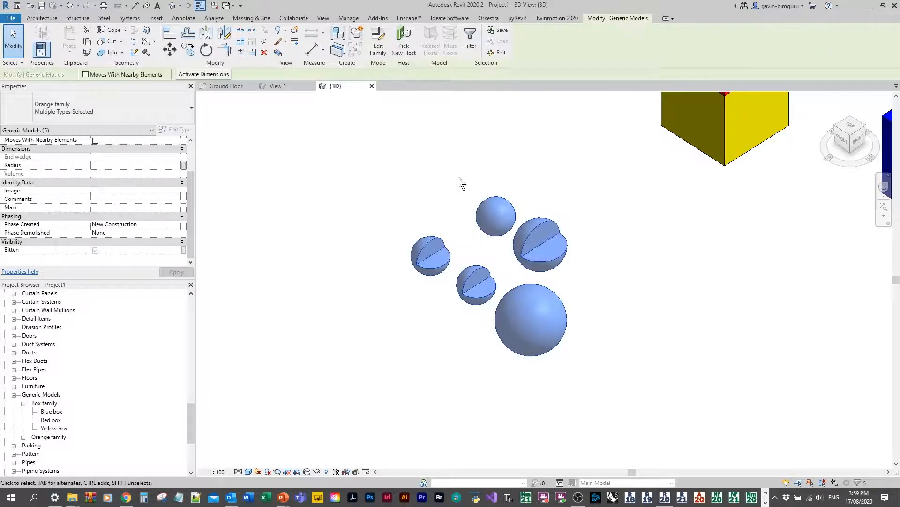
left_click(95, 250)
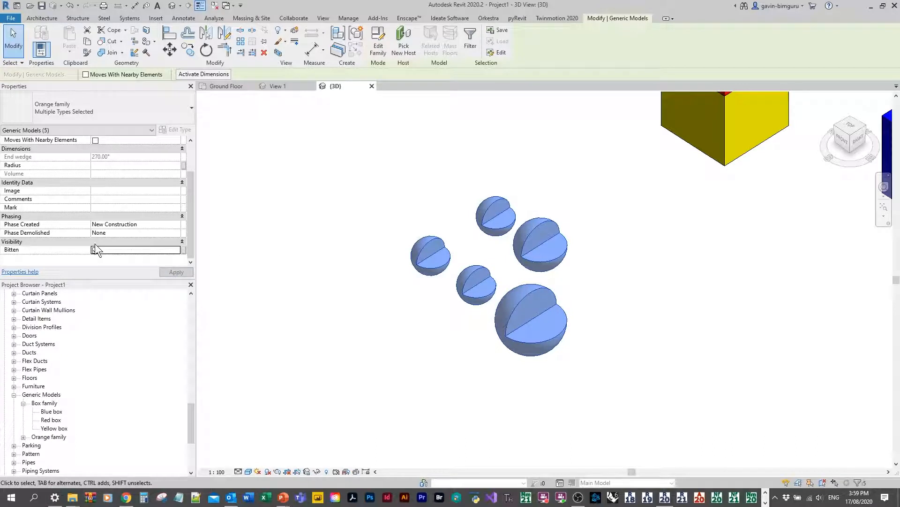
left_click(95, 250)
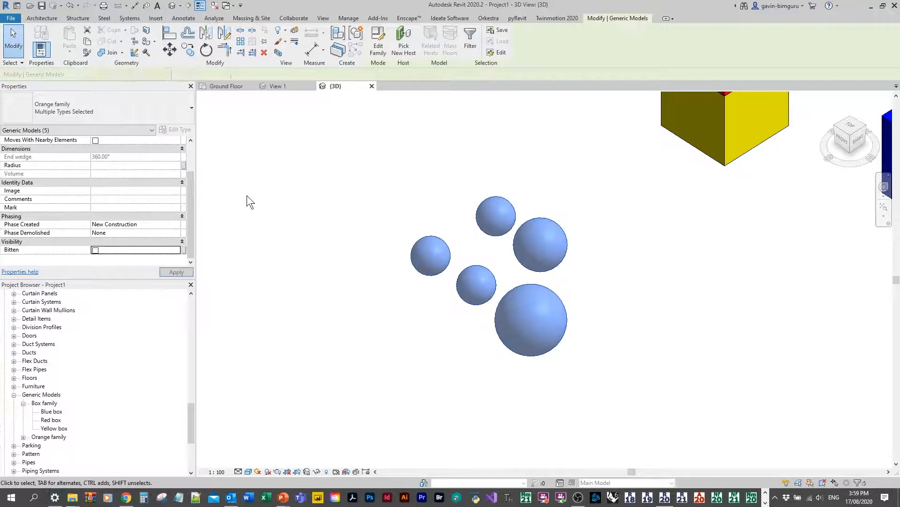
Step: Turn on Bitten for all five selected spheres, try radii of 600 and 400 mm, and set their radius to 200 mm
left_click(95, 249)
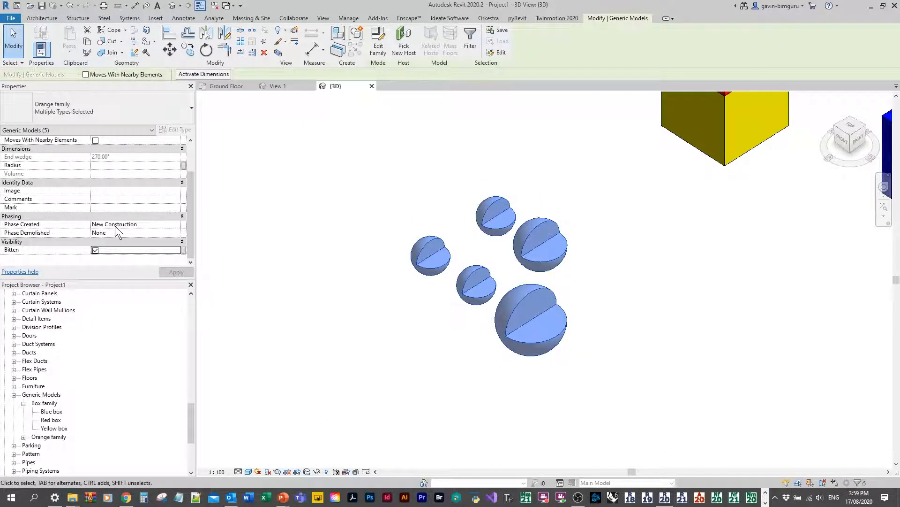
scroll(124, 225, "up", 2)
left_click(120, 207)
type("600")
double_click(143, 207)
type("400")
double_click(149, 207)
type("200")
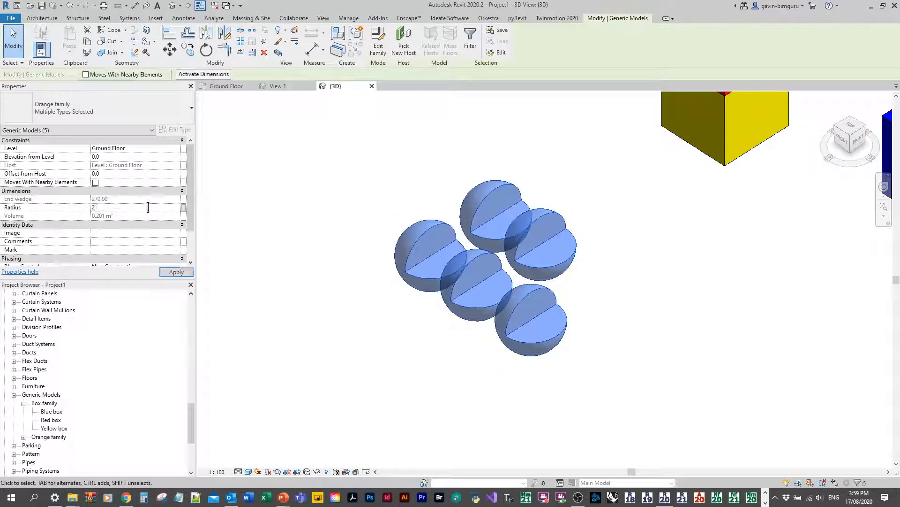
left_click(403, 189)
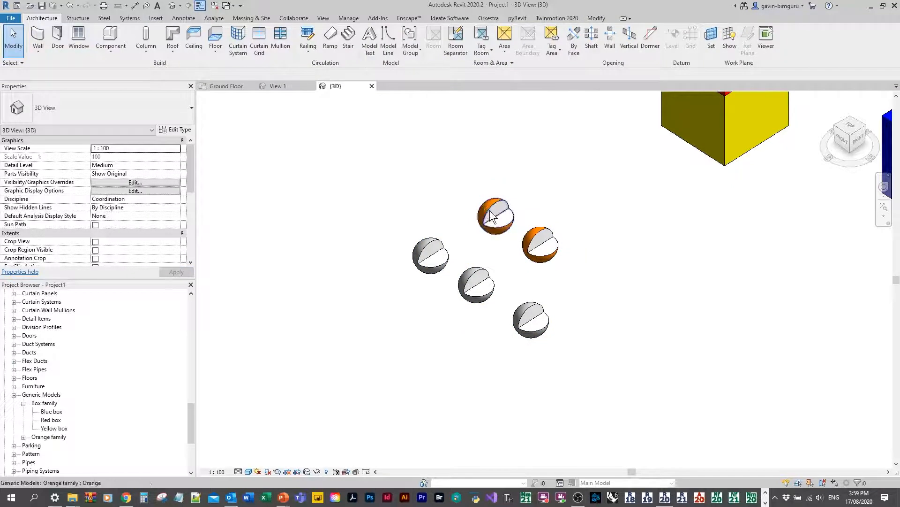
Step: Select all instances of the Orange sphere type visible in the view, turn off Bitten, and set their radius to 300 mm
left_click(491, 210)
right_click(491, 210)
mouse_move(600, 308)
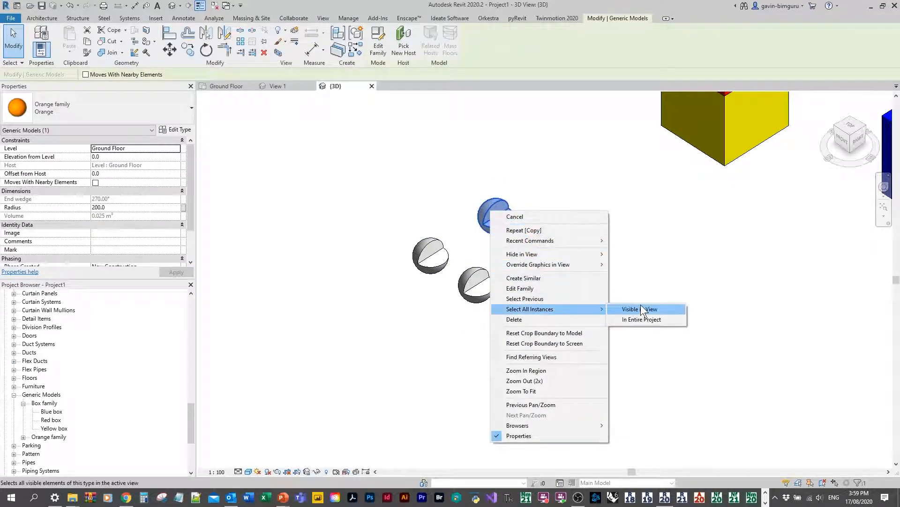
left_click(652, 305)
scroll(126, 227, "down", 2)
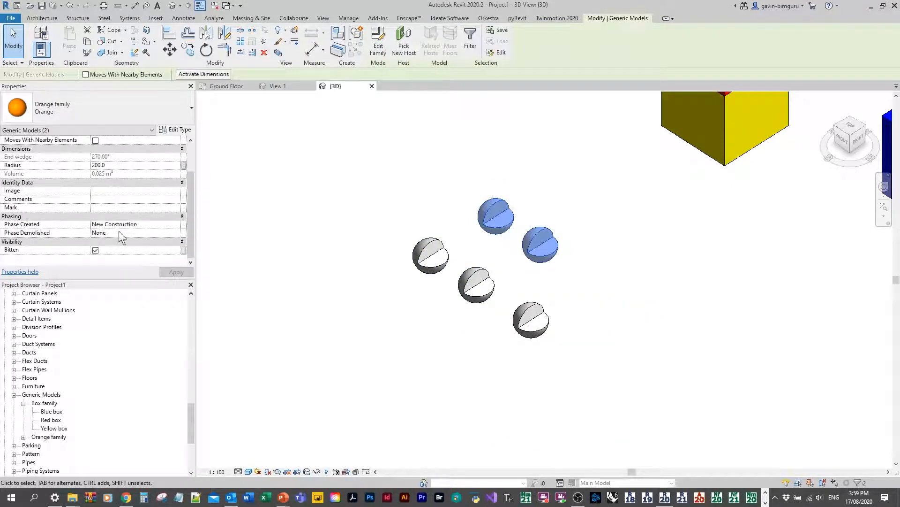
left_click(96, 250)
left_click(126, 165)
type("300")
left_click(409, 202)
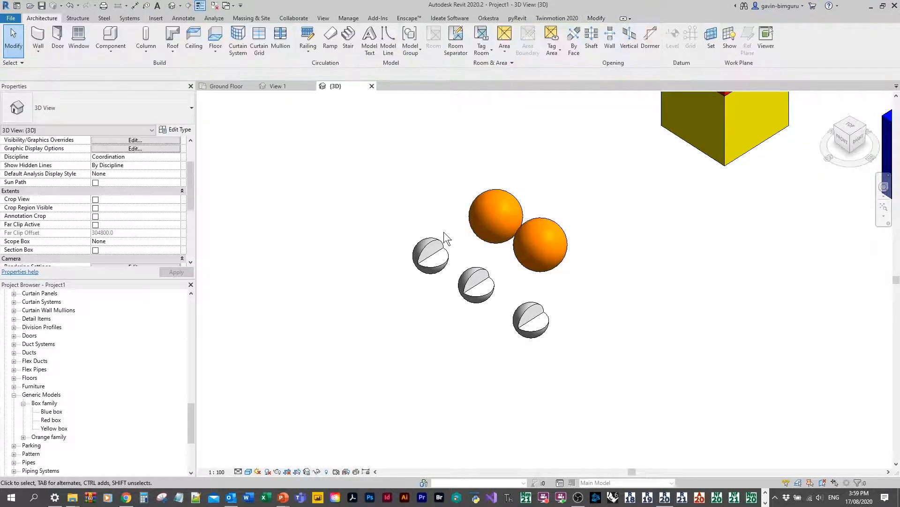
Step: Select all Grey sphere instances at once and turn off their Bitten parameter
left_click(441, 241)
right_click(441, 241)
mouse_move(553, 336)
left_click(592, 336)
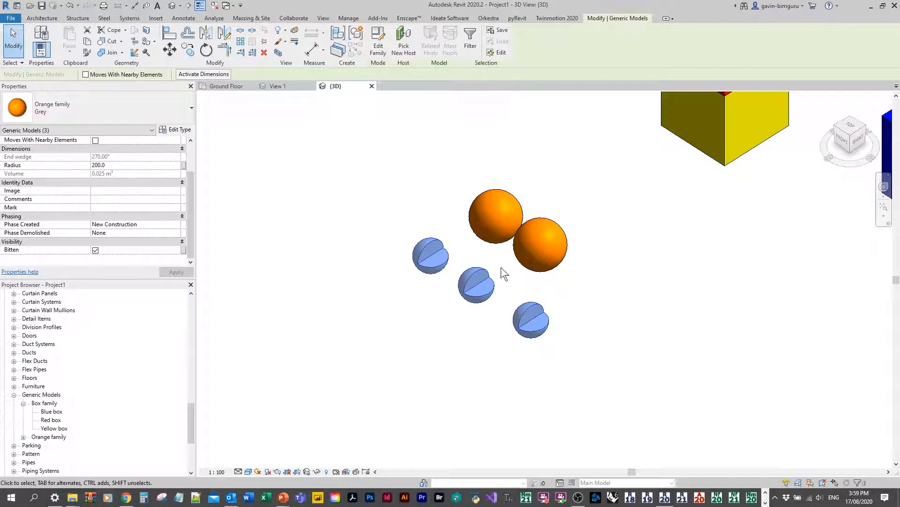
left_click(95, 250)
left_click(255, 223)
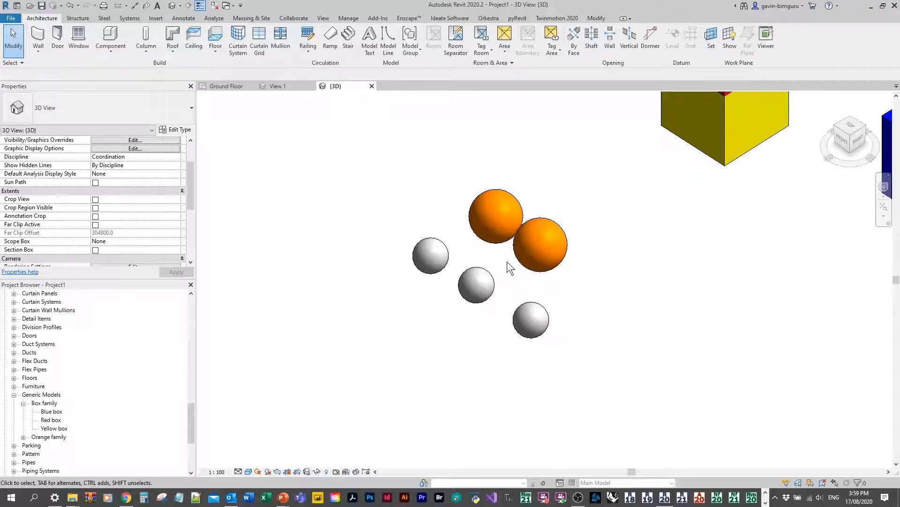
Step: Examine the Box material type parameter of the middle red box with the yellow lid, and close its type properties unchanged
scroll(508, 261, "down", 3)
middle_click_drag(626, 225, 575, 310)
middle_click_drag(523, 261, 671, 316)
left_click(475, 207)
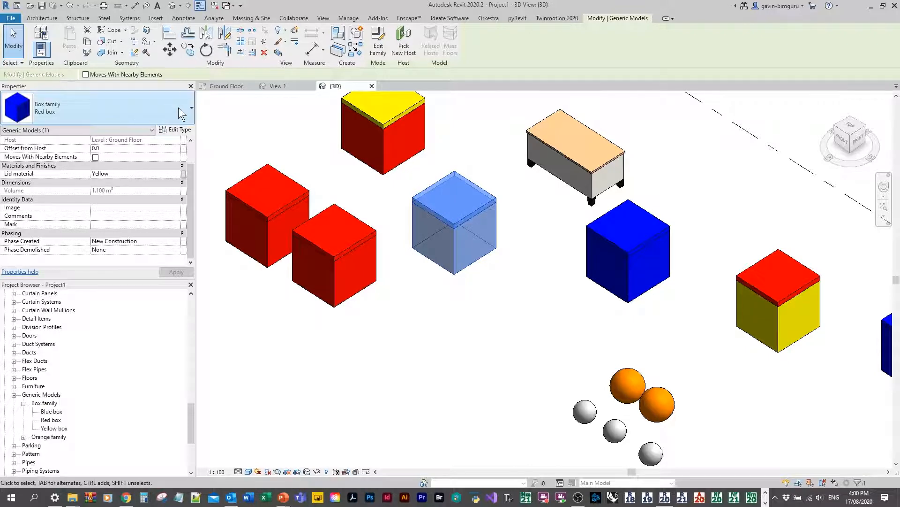
left_click(175, 129)
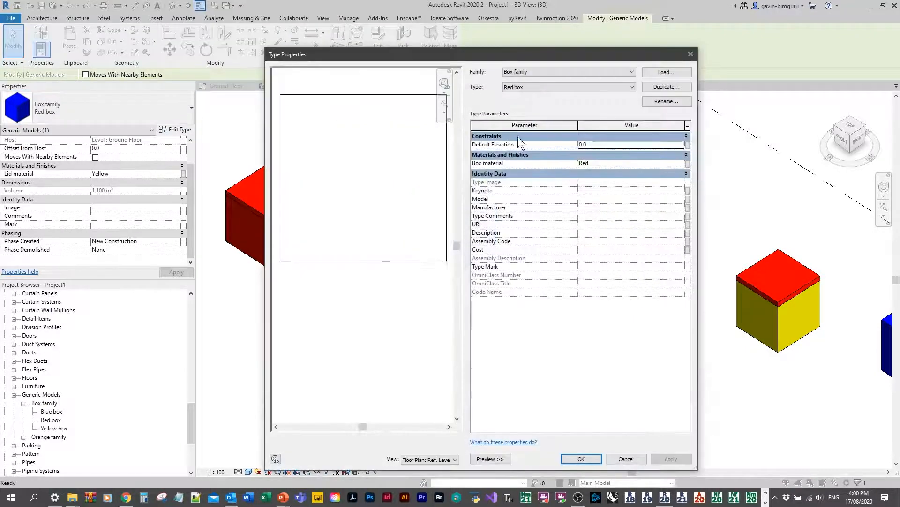
left_click(595, 163)
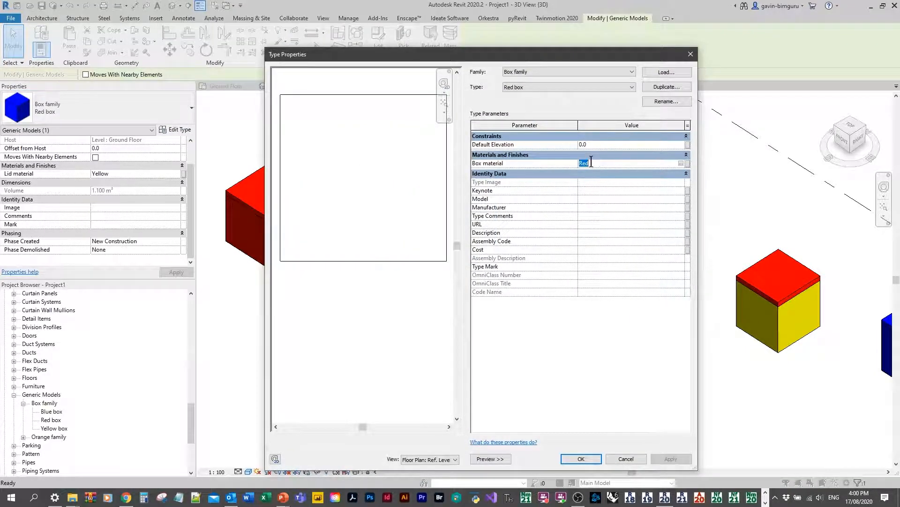
left_click(693, 56)
left_click(551, 210)
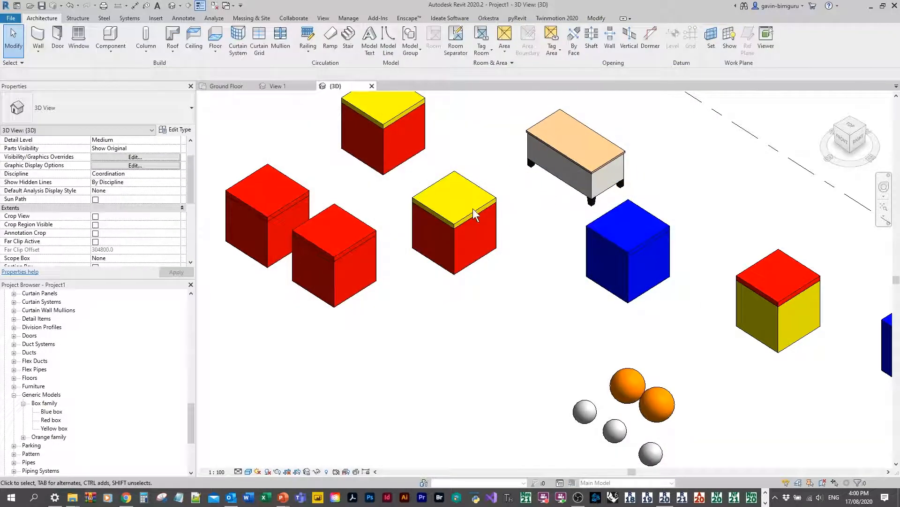
left_click(496, 217)
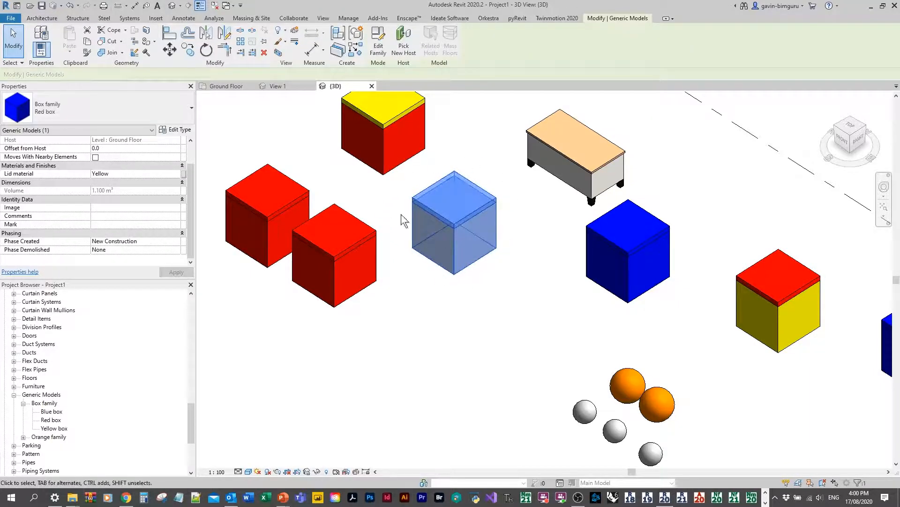
left_click(497, 279)
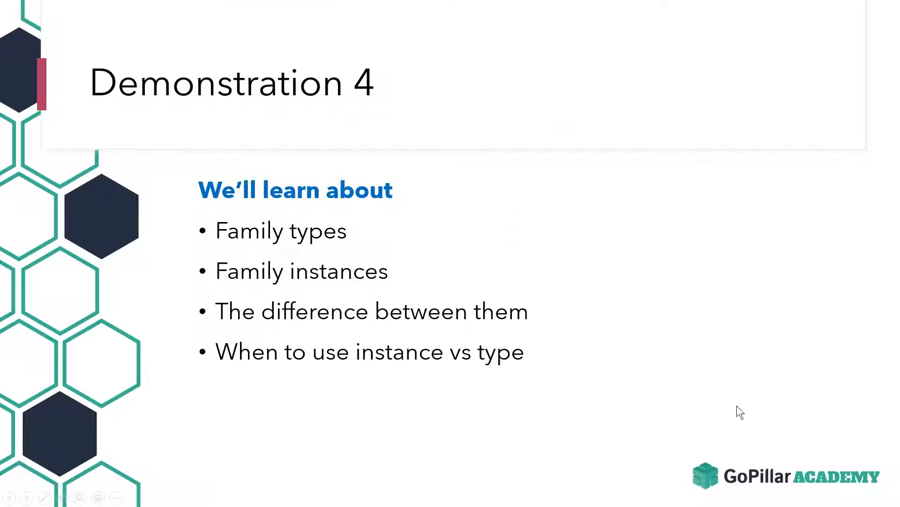
left_click(738, 405)
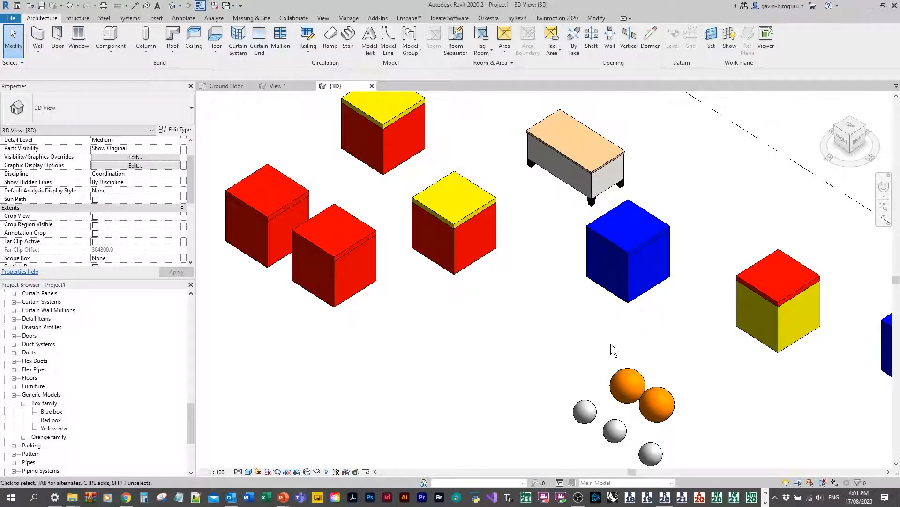
Step: Close the inactive views and the box family's View 1, keeping only the project's 3D view open
scroll(591, 330, "down", 2)
middle_click_drag(581, 326, 513, 310)
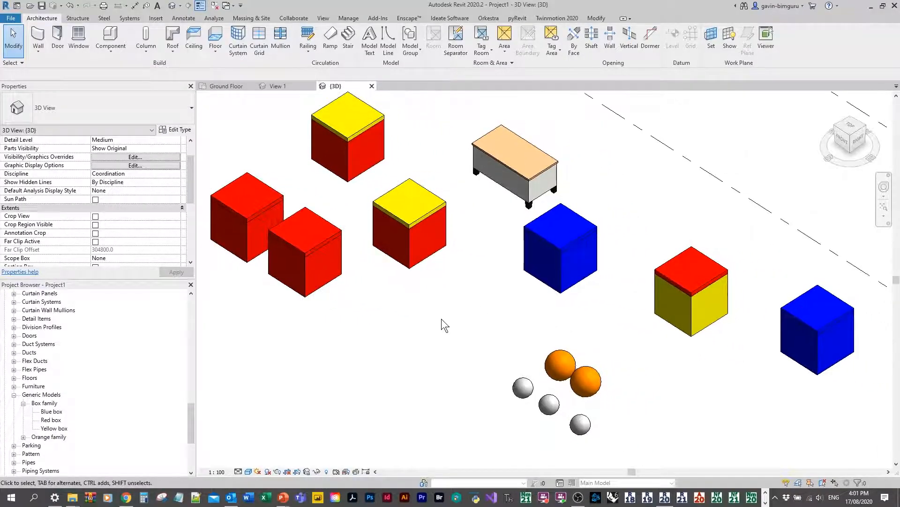
left_click(411, 236)
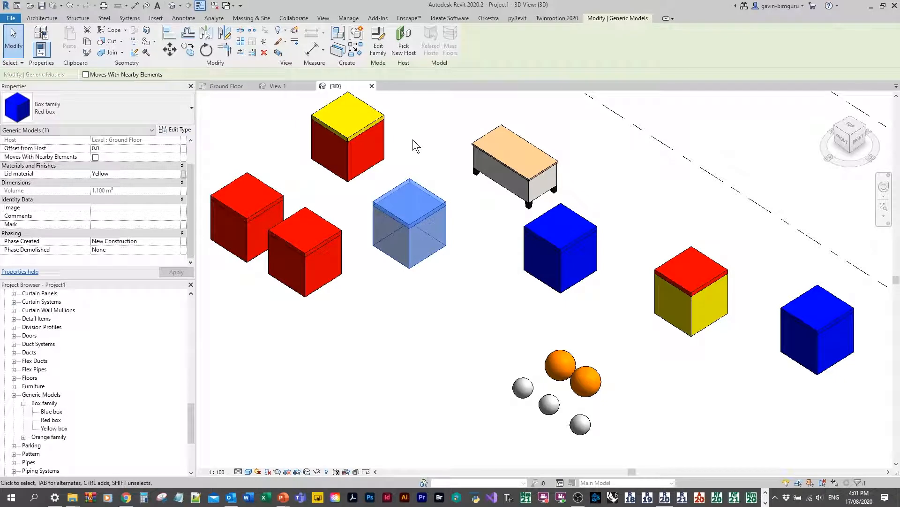
left_click(214, 5)
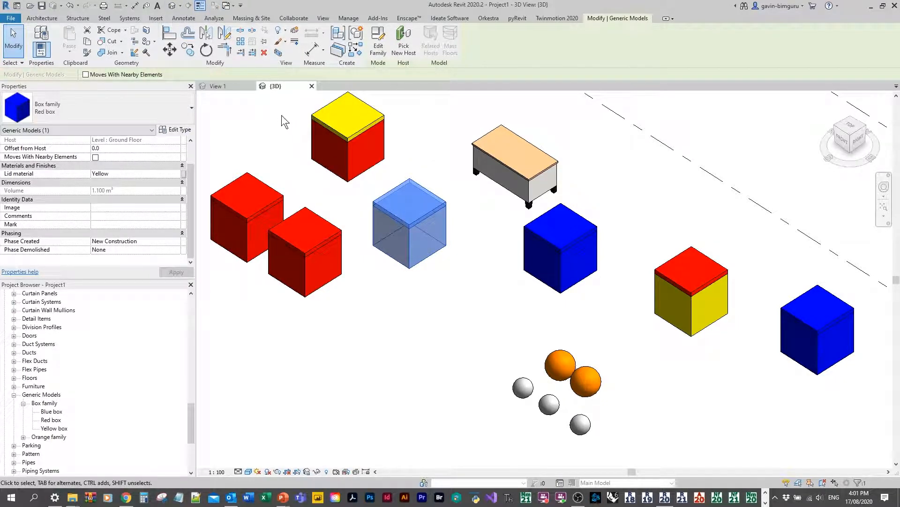
left_click(227, 84)
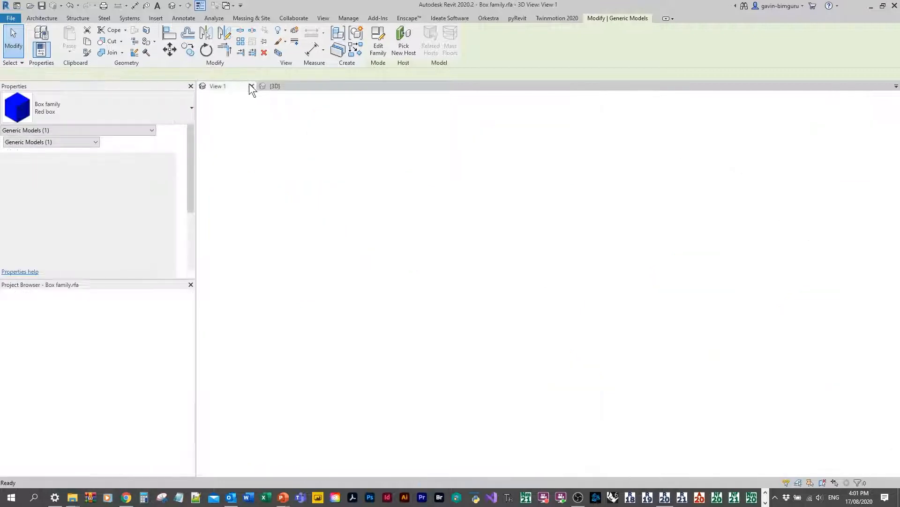
left_click(252, 86)
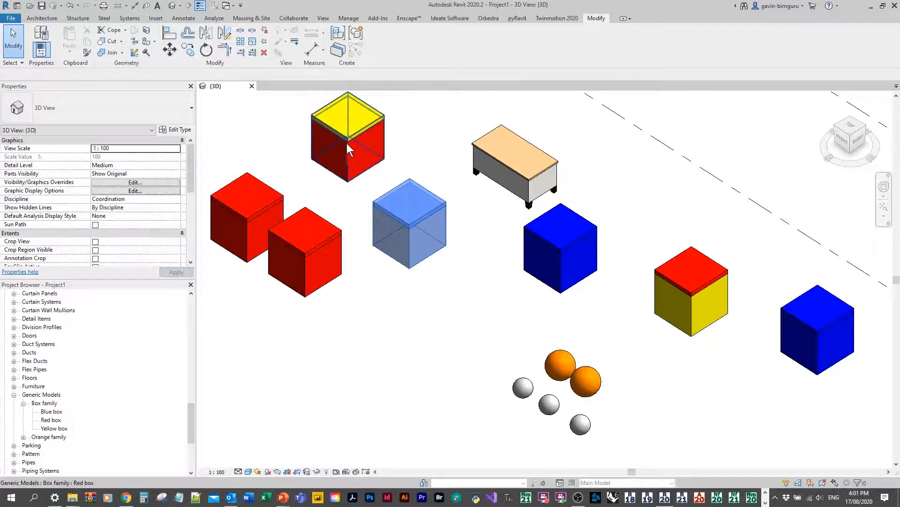
Step: Open the Box family for editing from the rear red box with the yellow lid, and shorten the lid extrusion by moving one sketch edge
left_click(347, 142)
left_click(378, 47)
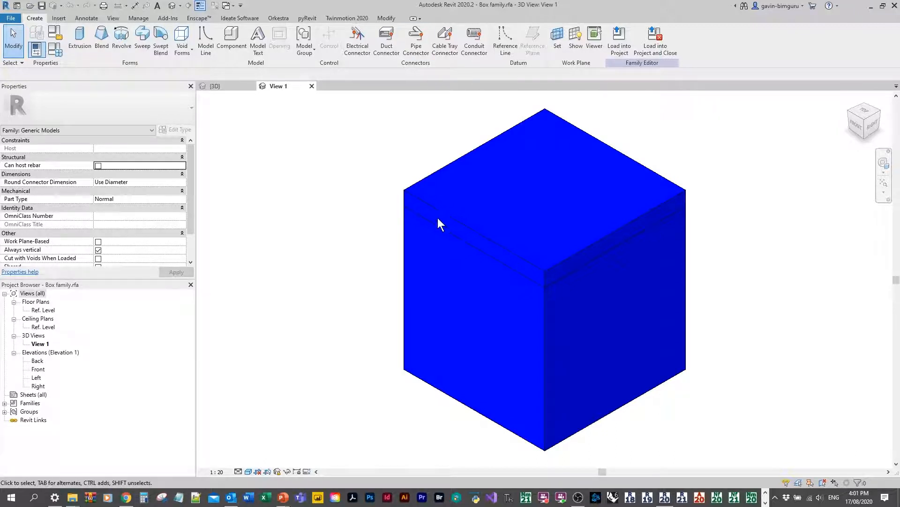
double_click(533, 269)
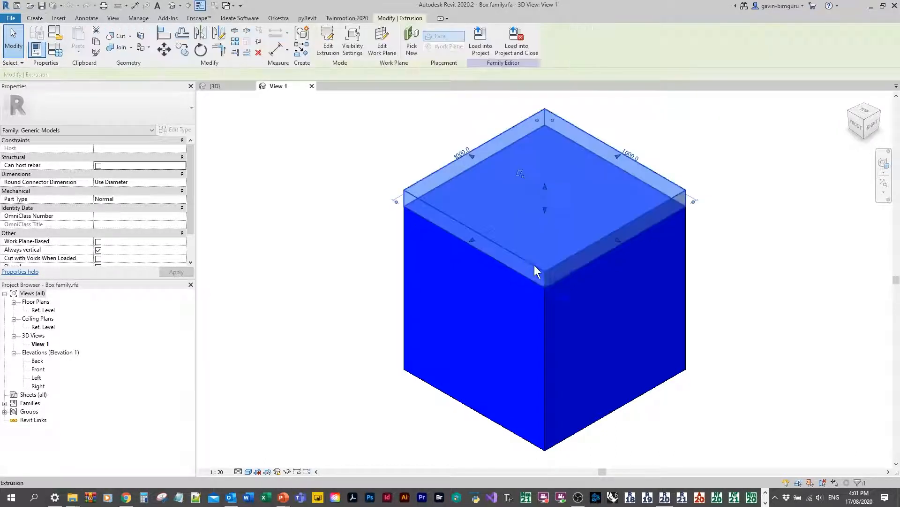
left_click(604, 322)
key("Escape")
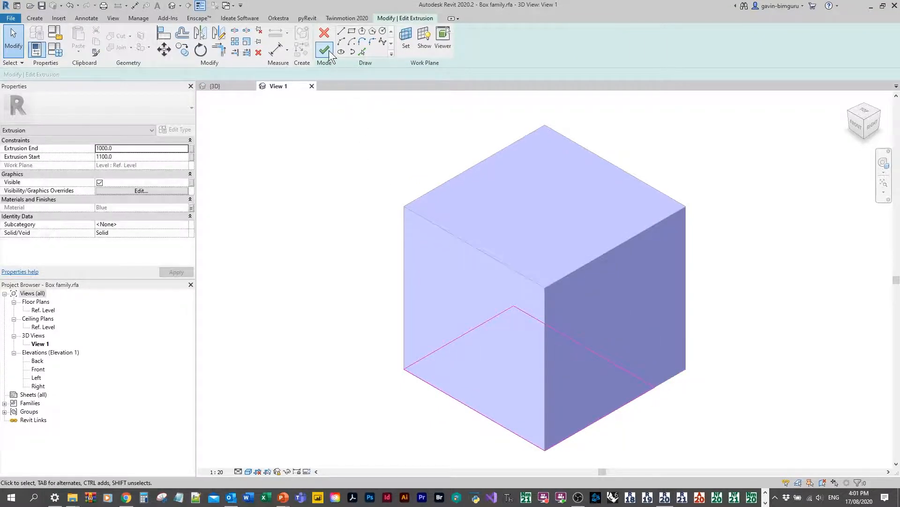
left_click(325, 50)
Step: Try saving the family, cancel replacing the existing Box family.rfa, and close the family without saving its changes
key("ctrl+s")
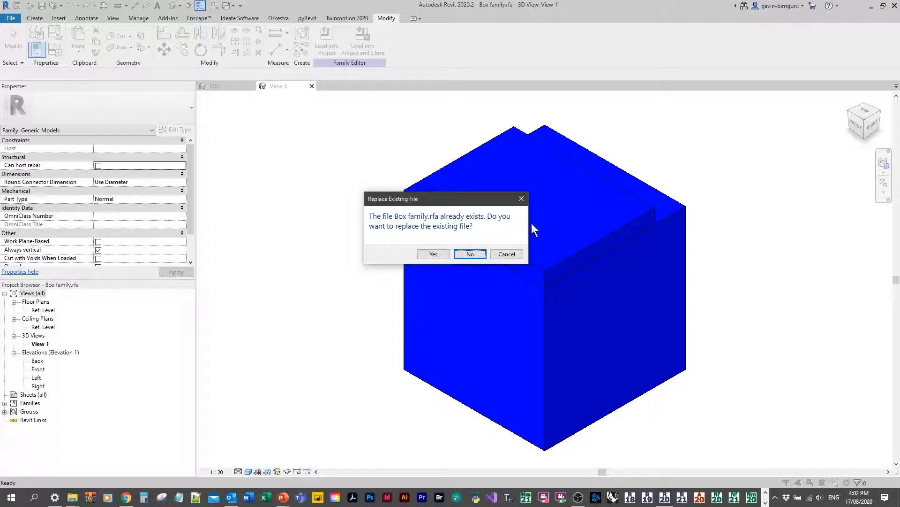
left_click(506, 253)
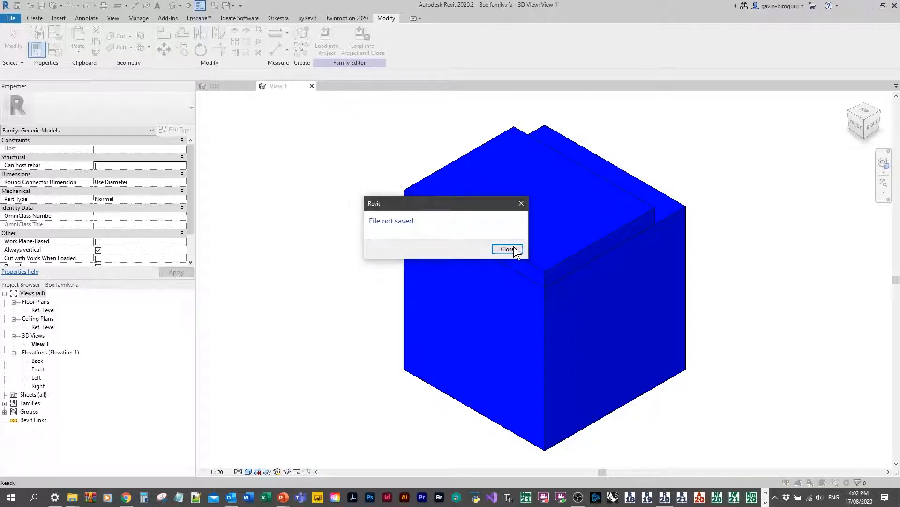
left_click(507, 248)
left_click(312, 86)
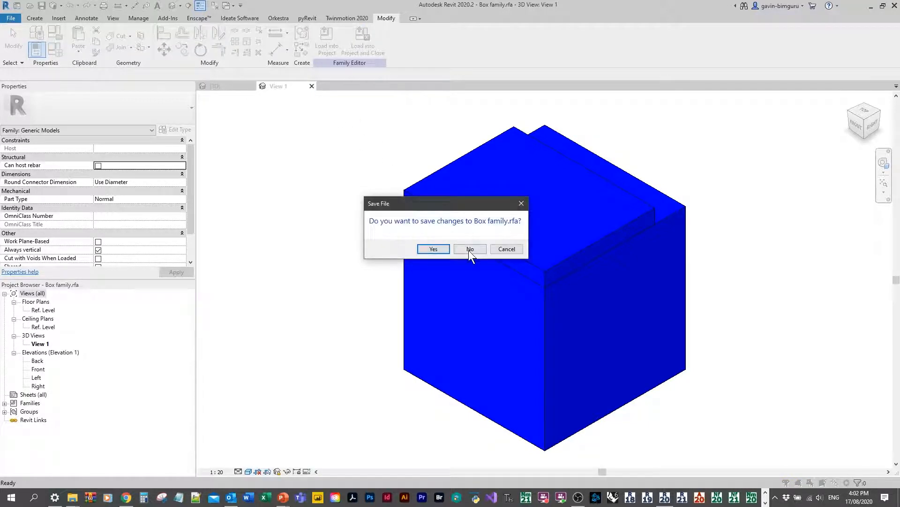
left_click(470, 249)
Step: Reopen Box family.rfa from the recent documents, and delete the backup Box family.0001.rfa from the Starters folder in File Explorer
left_click(14, 19)
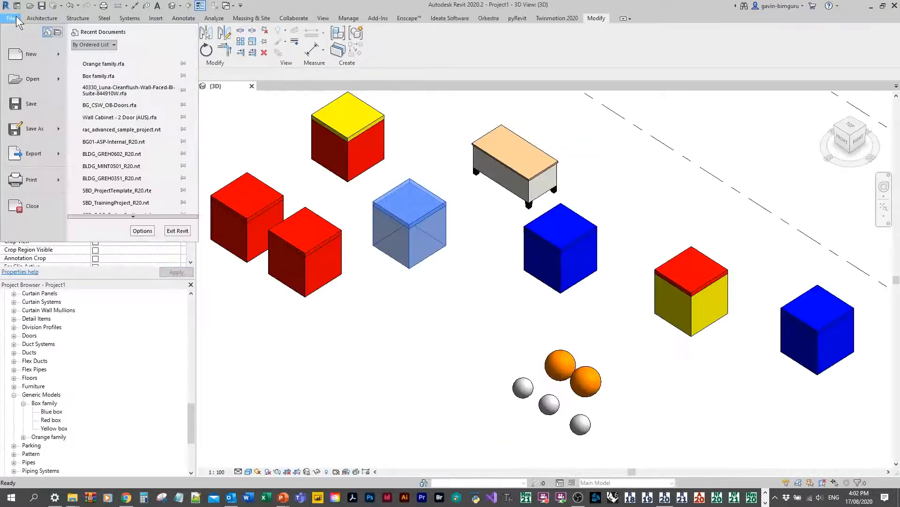
left_click(117, 76)
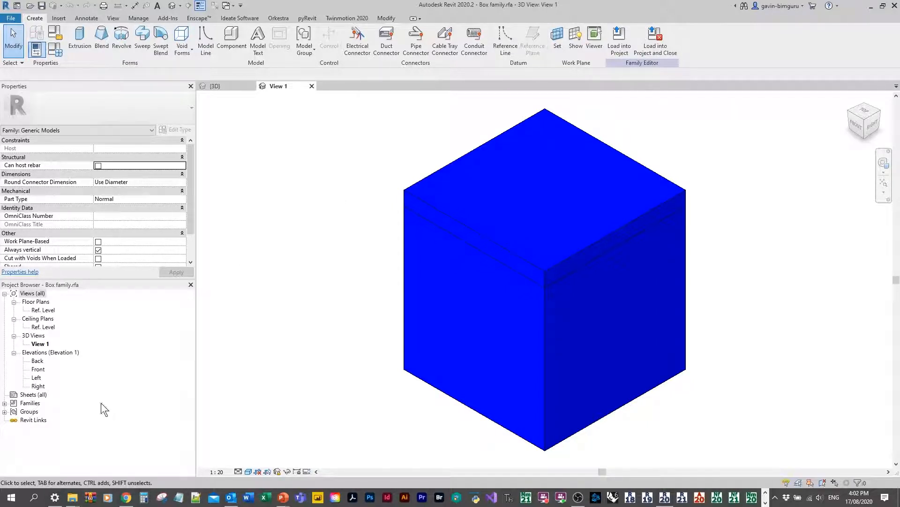
mouse_move(72, 497)
left_click(334, 455)
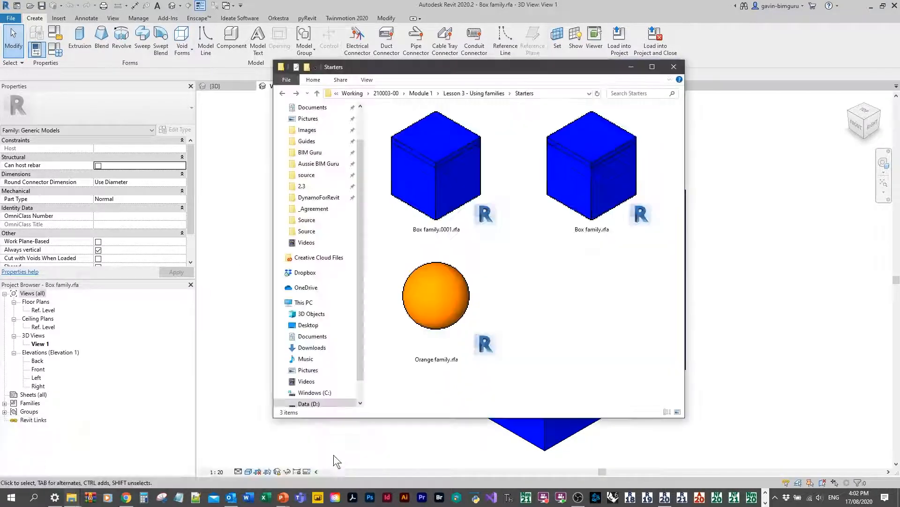
left_click(431, 193)
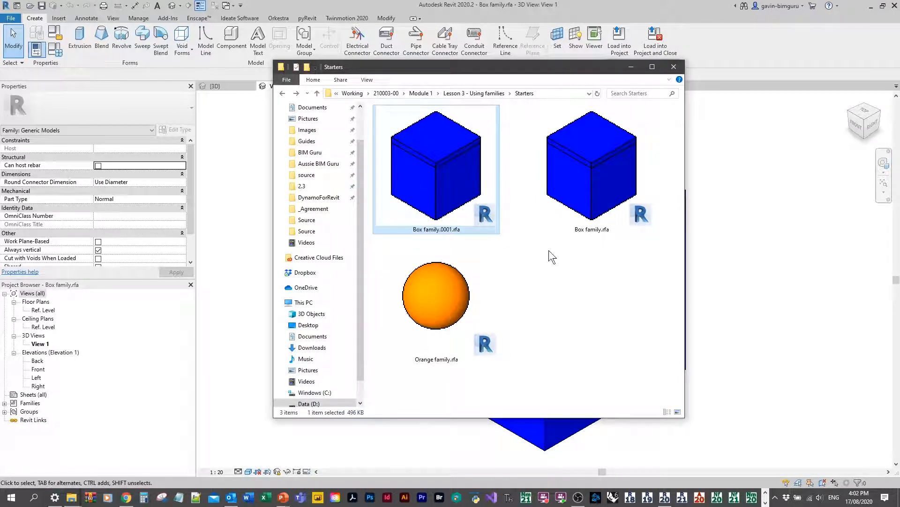
key("Delete")
key("Return")
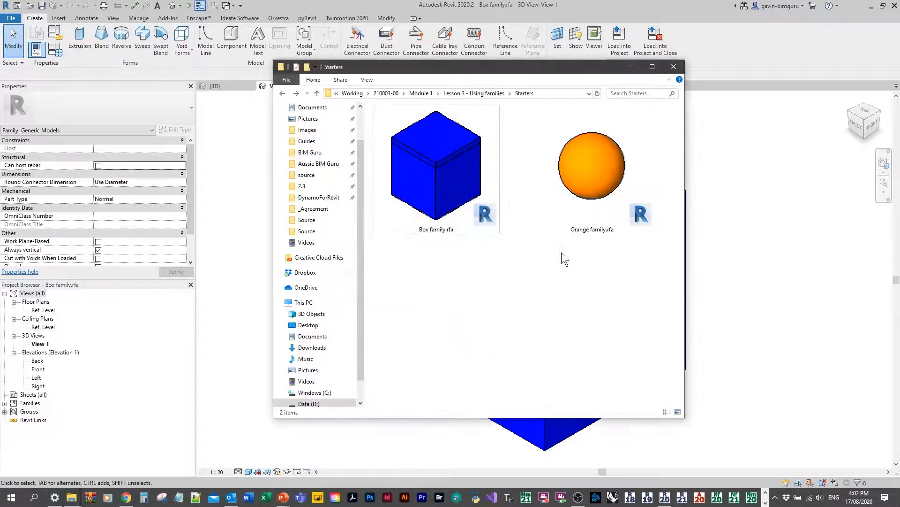
Step: Back in Revit, edit the lid extrusion's sketch by moving one edge so the lid is about 620 mm deep, and finish the sketch
left_click(717, 187)
left_click(679, 194)
double_click(679, 194)
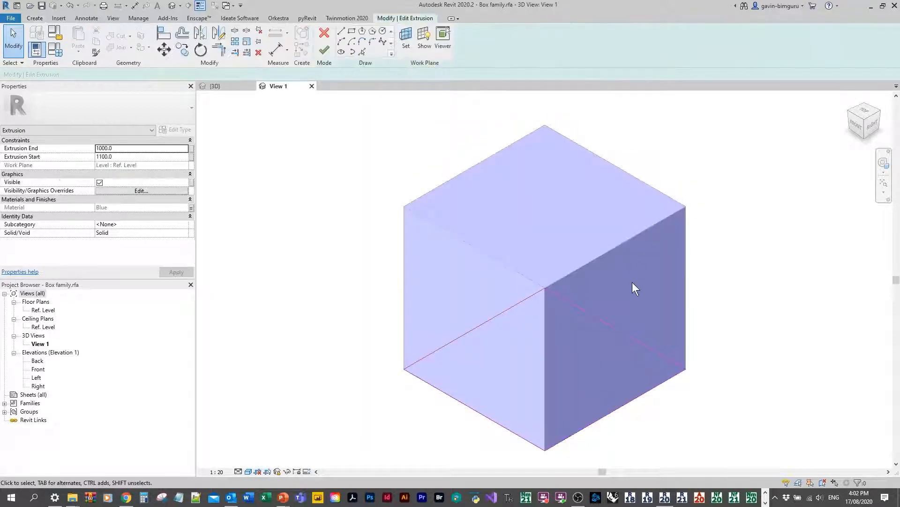
left_click(610, 325)
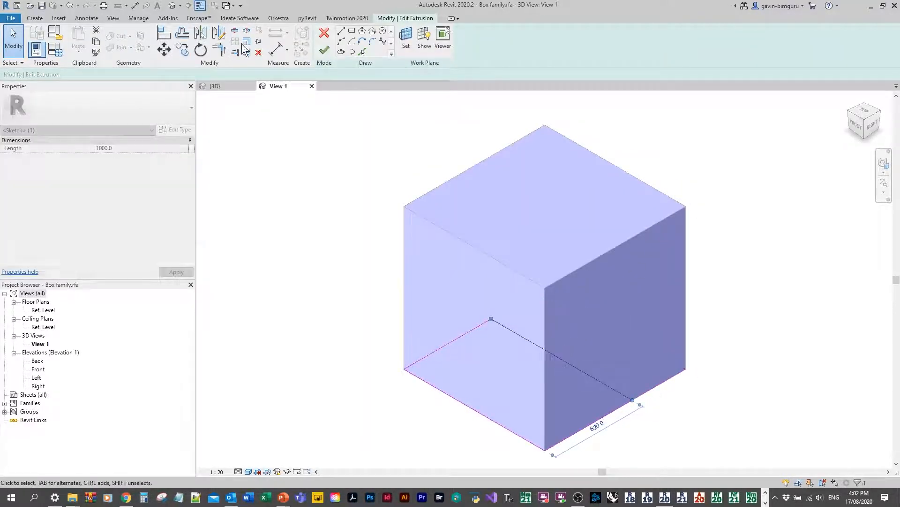
left_click(324, 50)
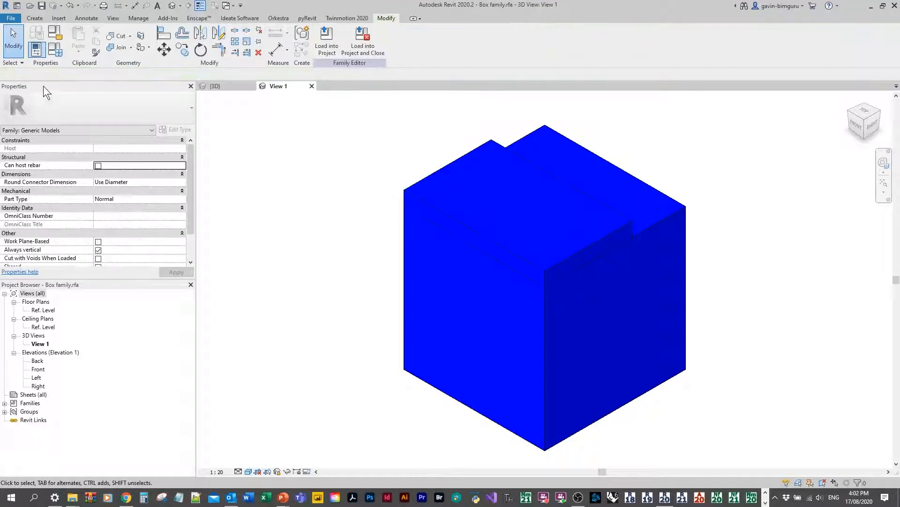
Step: Review the box material across the Box family's types, and make Yellow box the current type
left_click(55, 49)
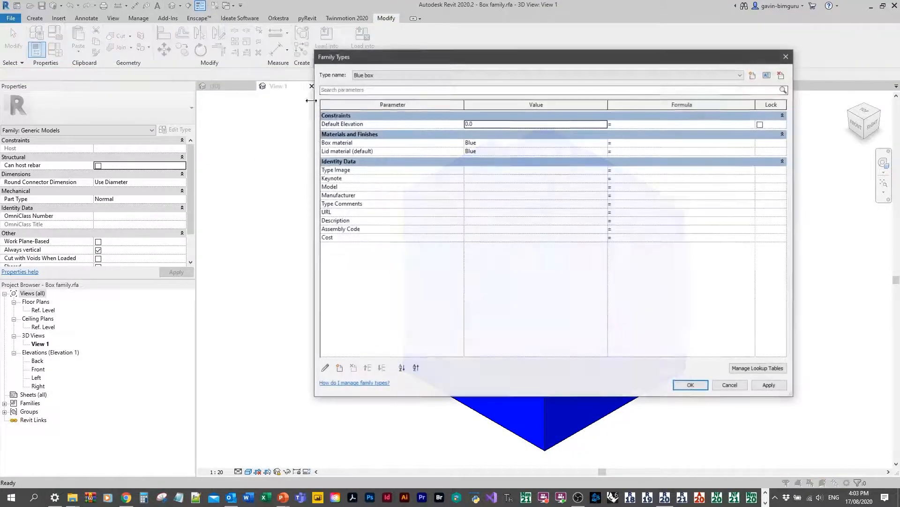
left_click(494, 142)
left_click(398, 74)
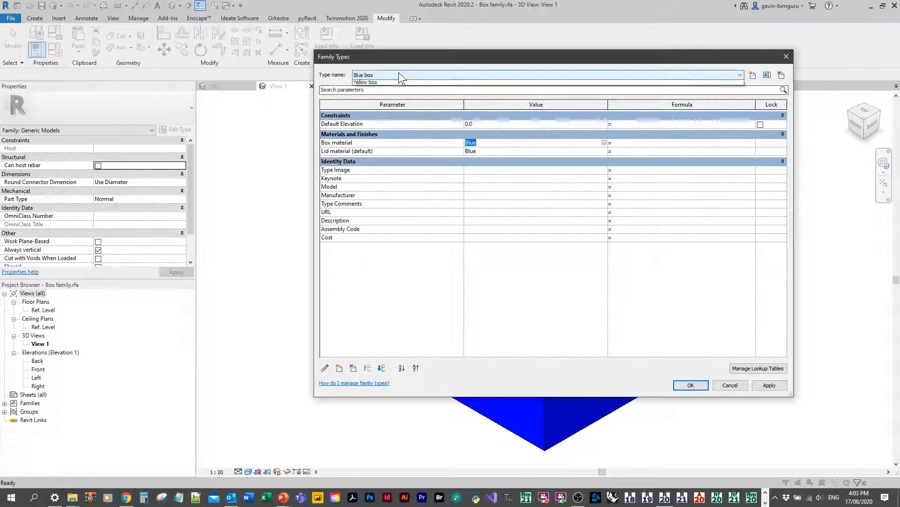
left_click(393, 87)
left_click(498, 142)
left_click(399, 74)
left_click(389, 95)
left_click(506, 142)
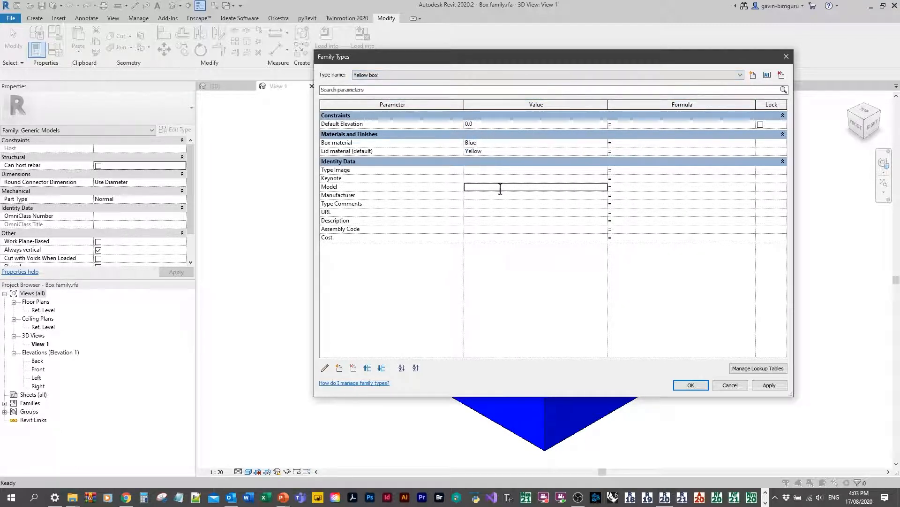
left_click(681, 386)
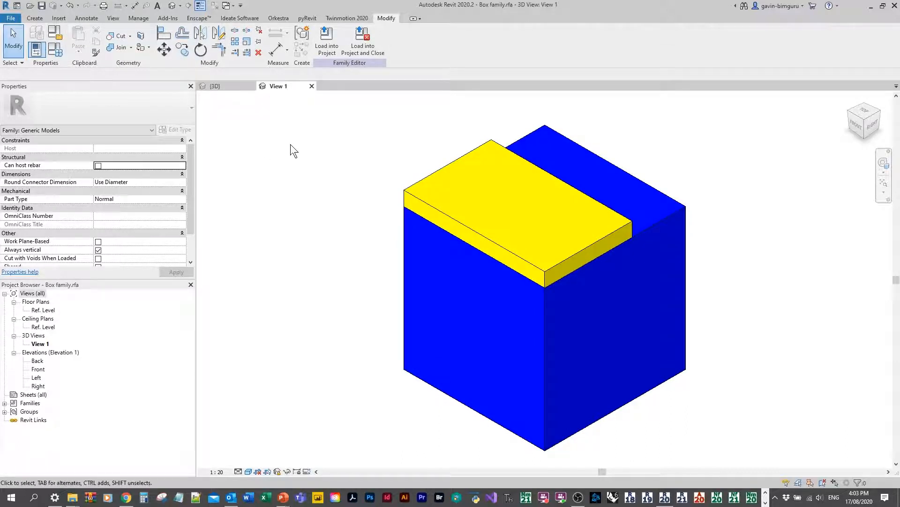
Step: Load the edited Box family into the project, overwriting the existing version but not its parameter values
left_click(323, 50)
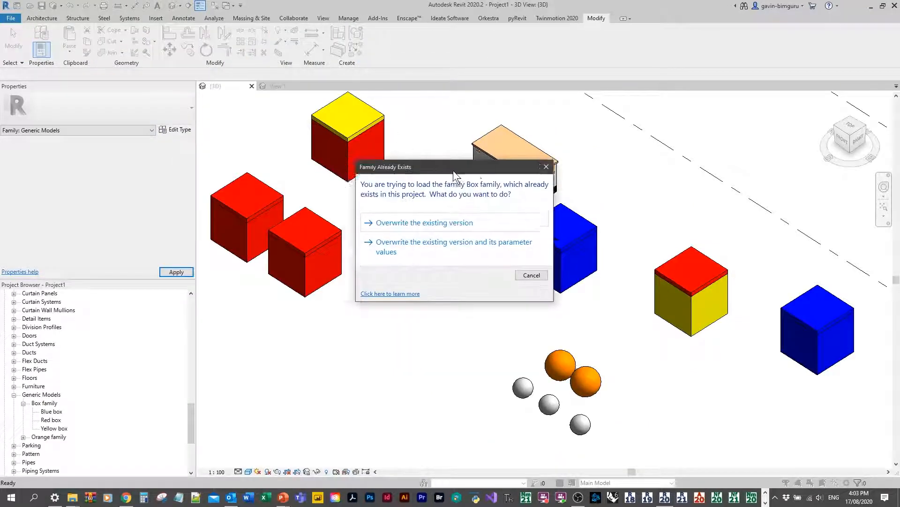
left_click_drag(500, 188, 486, 194)
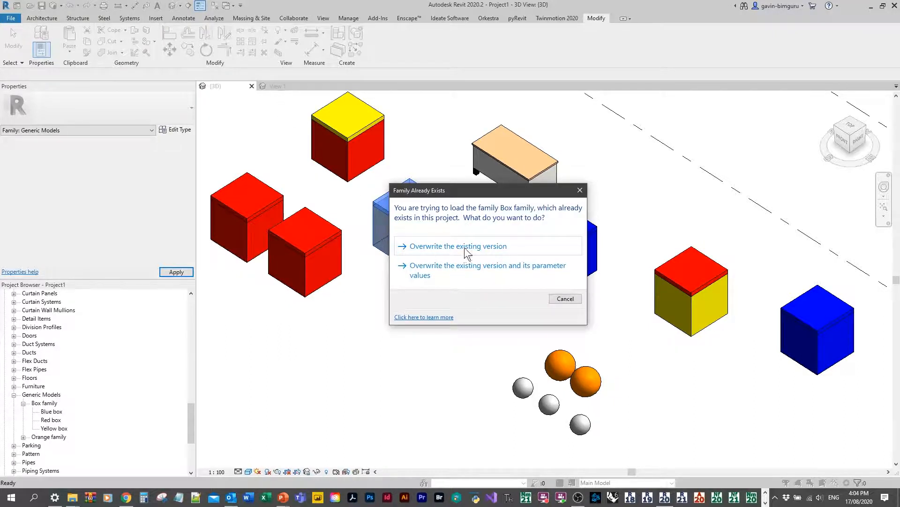
left_click(488, 245)
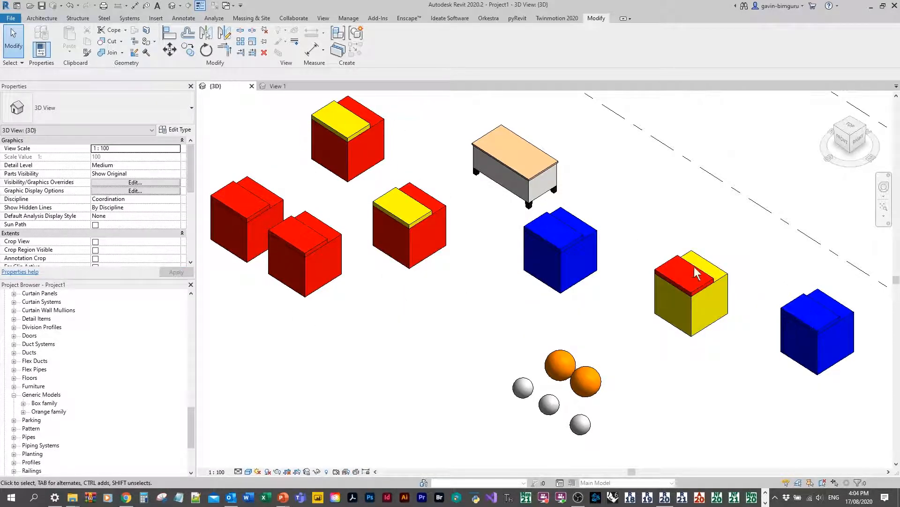
Step: Check the type properties of the rear red box with the yellow lid, and close them without changes
left_click(348, 135)
left_click(176, 129)
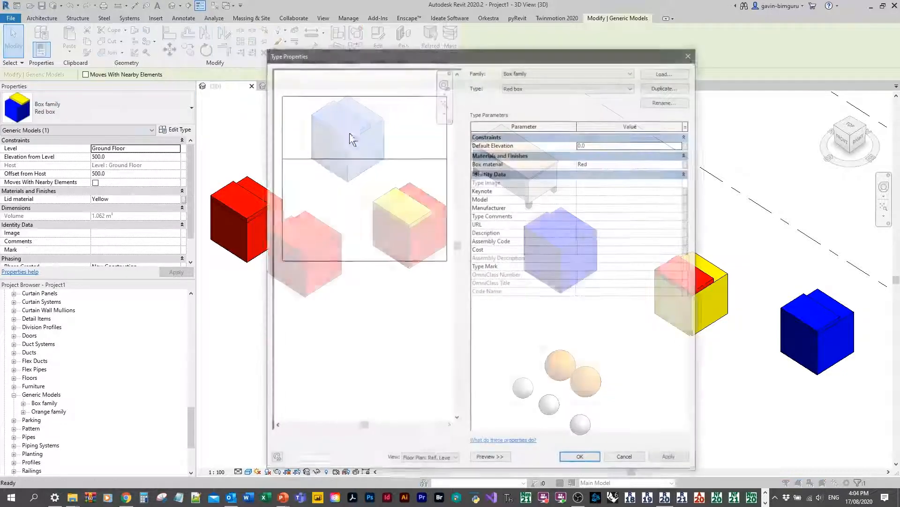
left_click(690, 54)
left_click(705, 139)
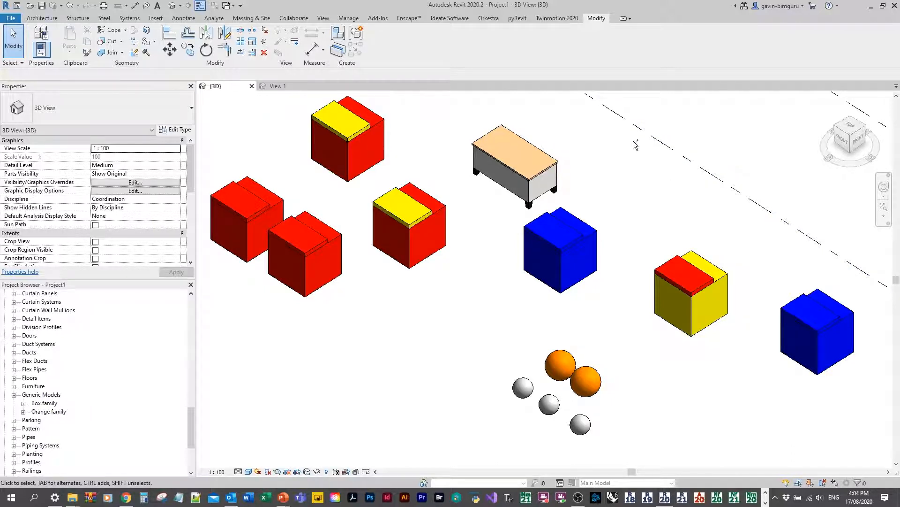
Step: Undo the last family load, and load the Box family again, overwriting the existing version and its parameter values
key("ctrl+z")
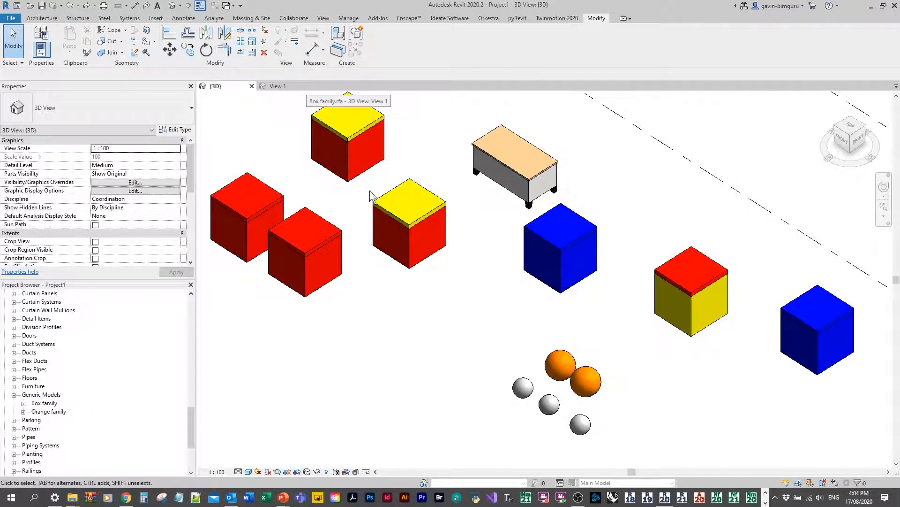
left_click(277, 86)
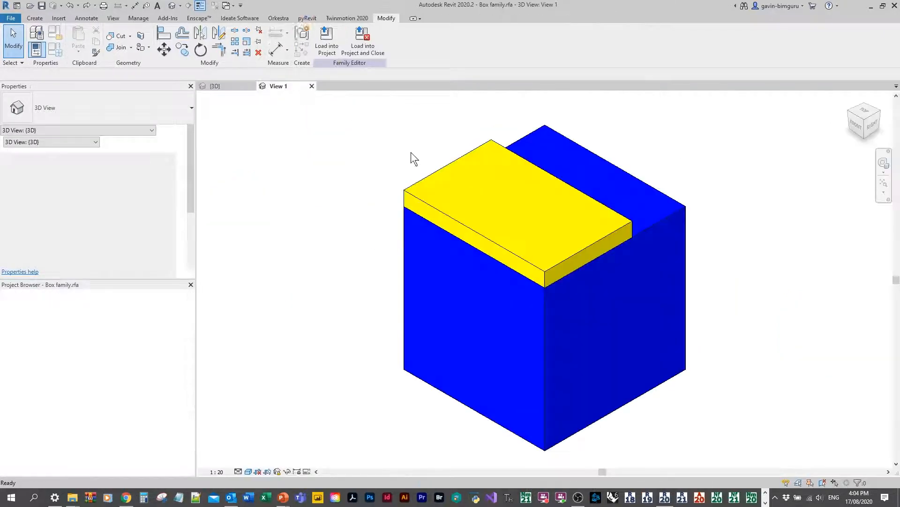
left_click(331, 41)
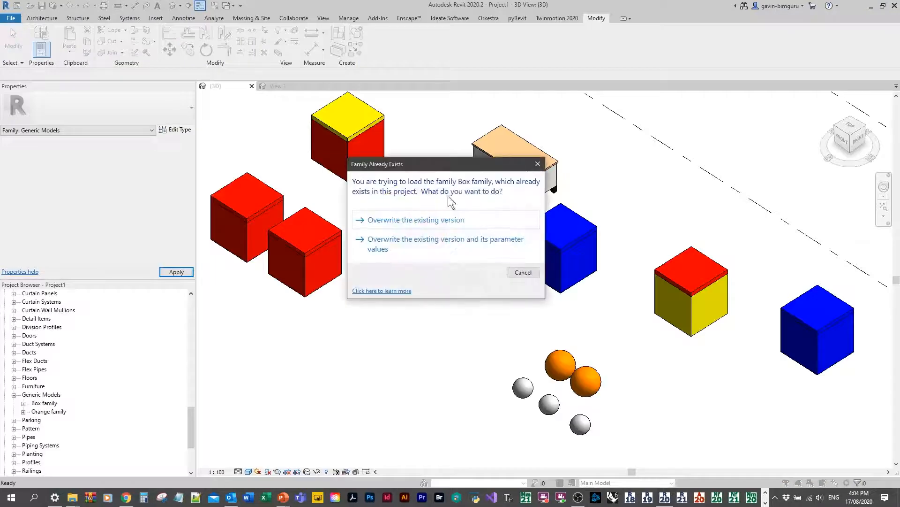
left_click(484, 243)
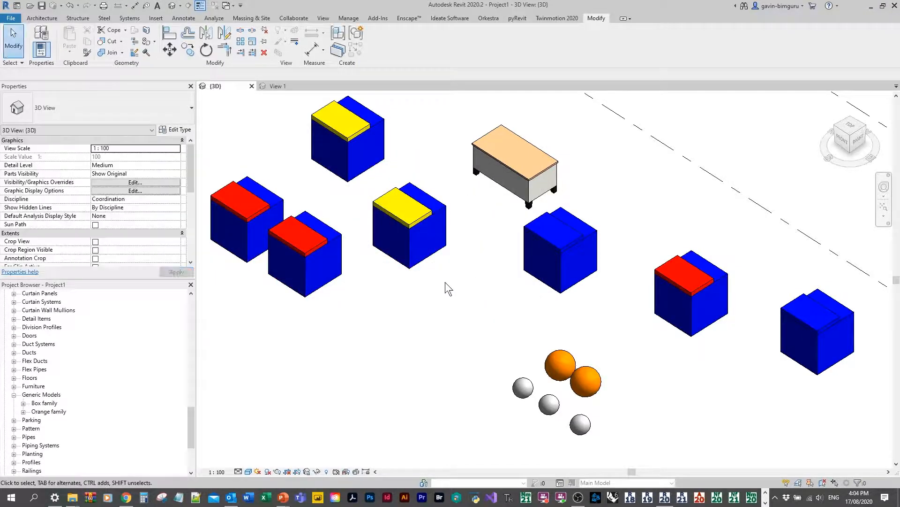
Step: Inspect the Box material in the Red box type properties of the front red-lidded box, and close them unchanged
left_click(340, 242)
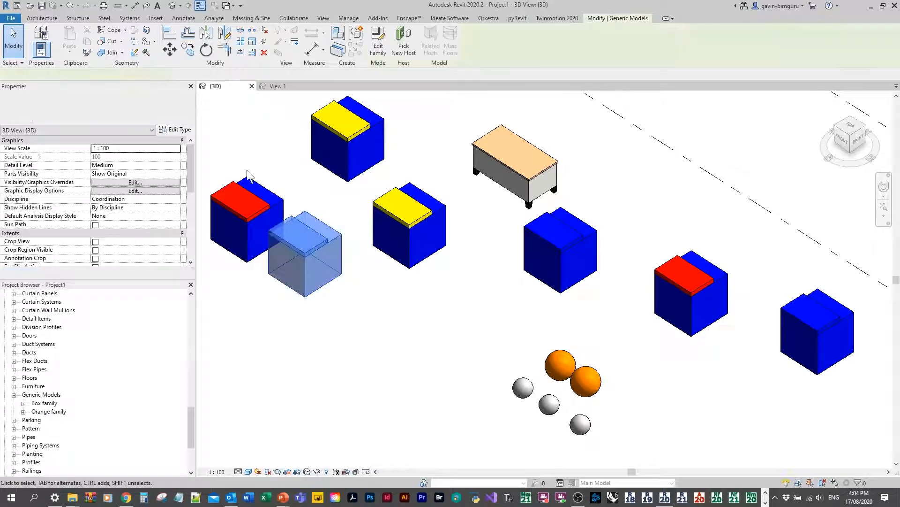
left_click(178, 131)
left_click(606, 162)
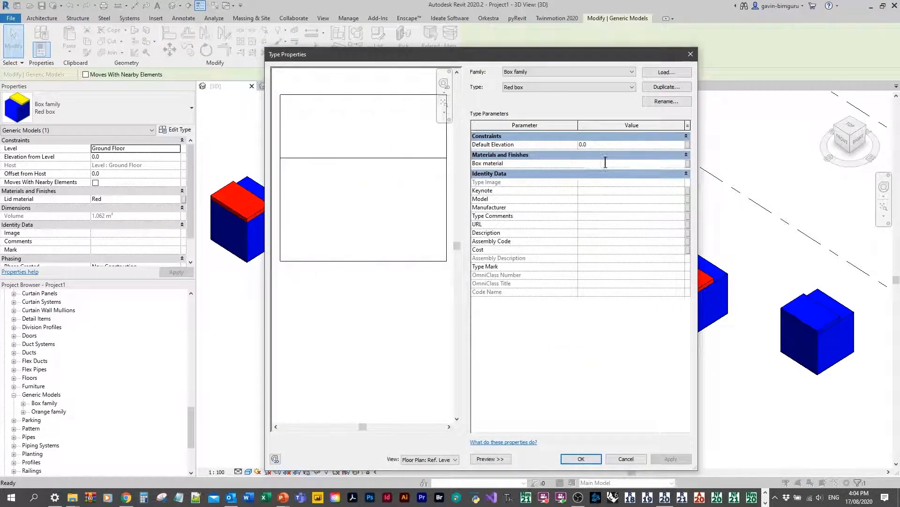
left_click(691, 55)
left_click(721, 96)
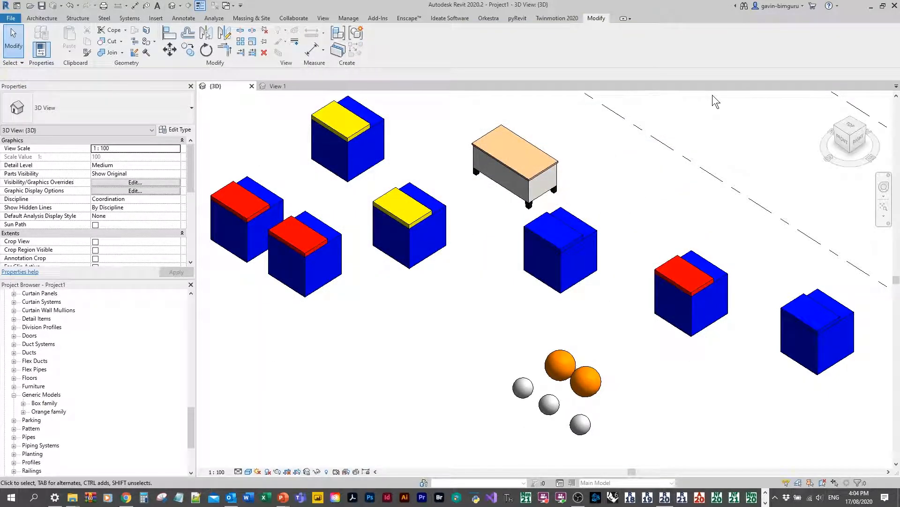
Step: Open the Orange family for editing from the rear orange sphere, and change its Radius parameter from instance to type
left_click(553, 354)
left_click(378, 45)
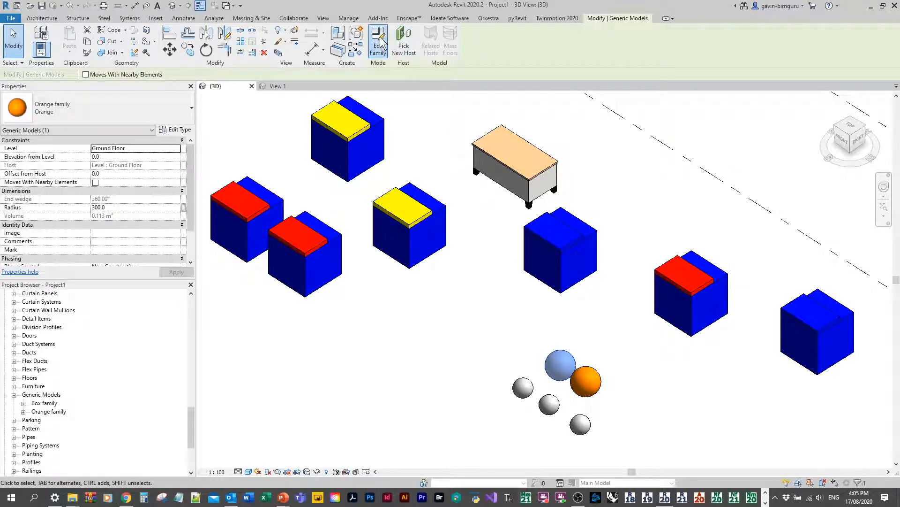
left_click(53, 46)
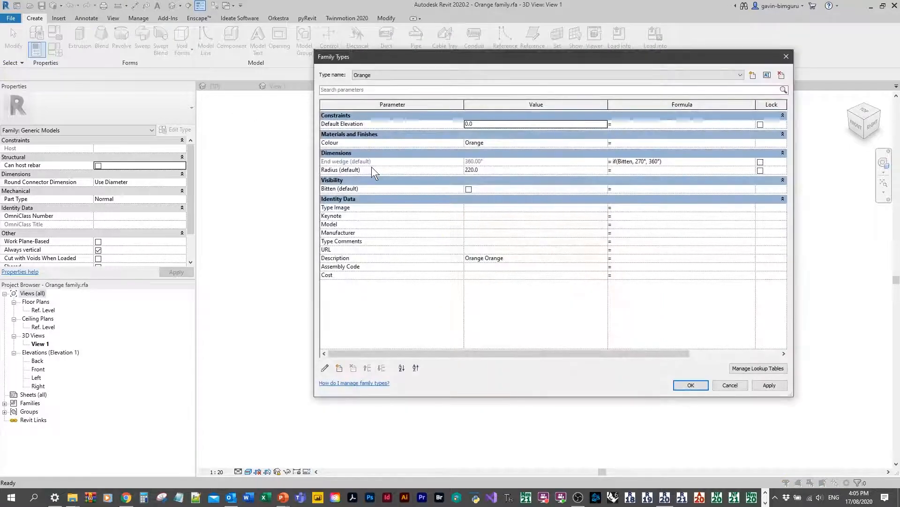
left_click(323, 170)
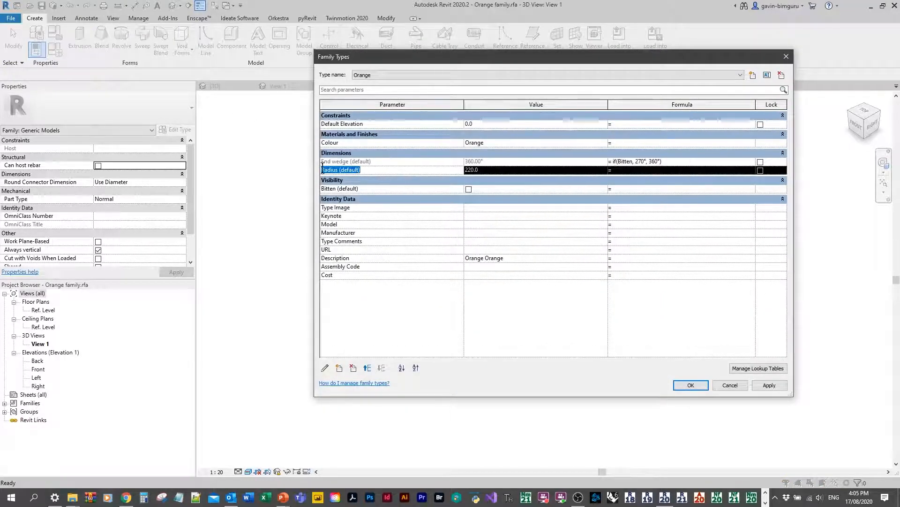
left_click(389, 164)
left_click(387, 172)
left_click(324, 368)
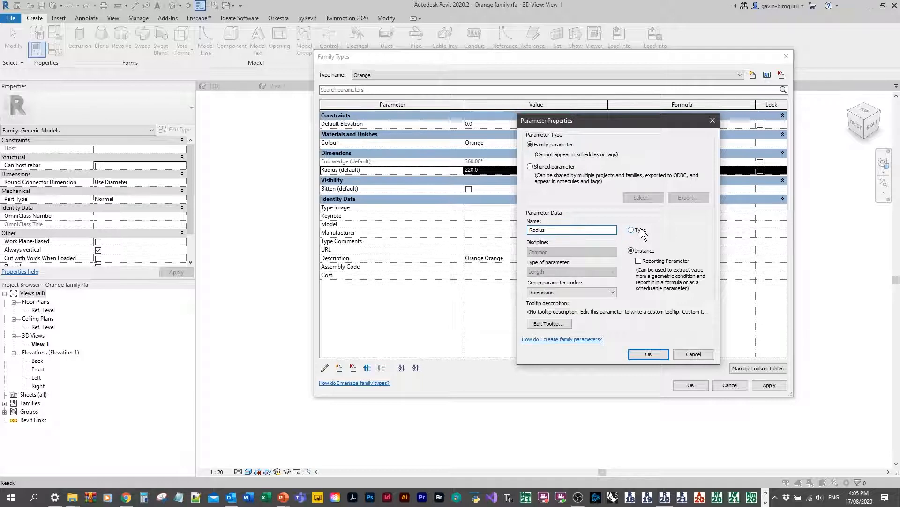
left_click(631, 229)
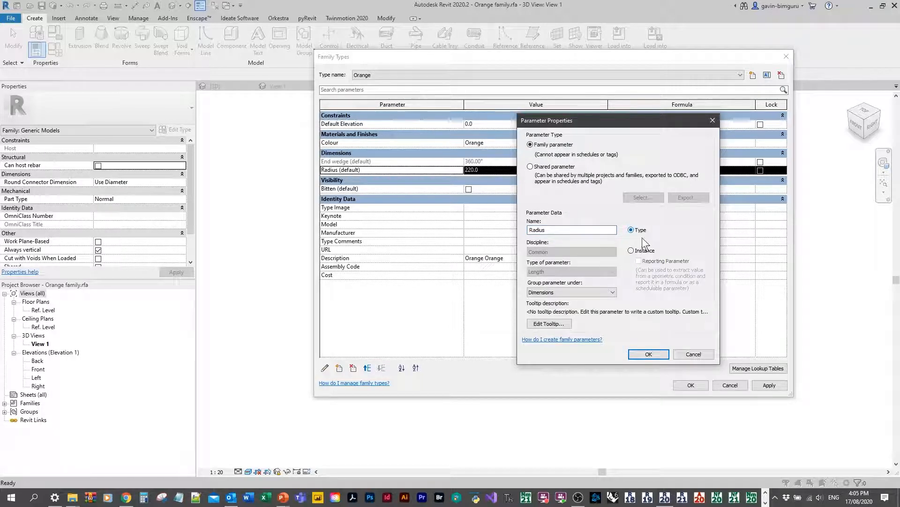
left_click(649, 356)
left_click(332, 170)
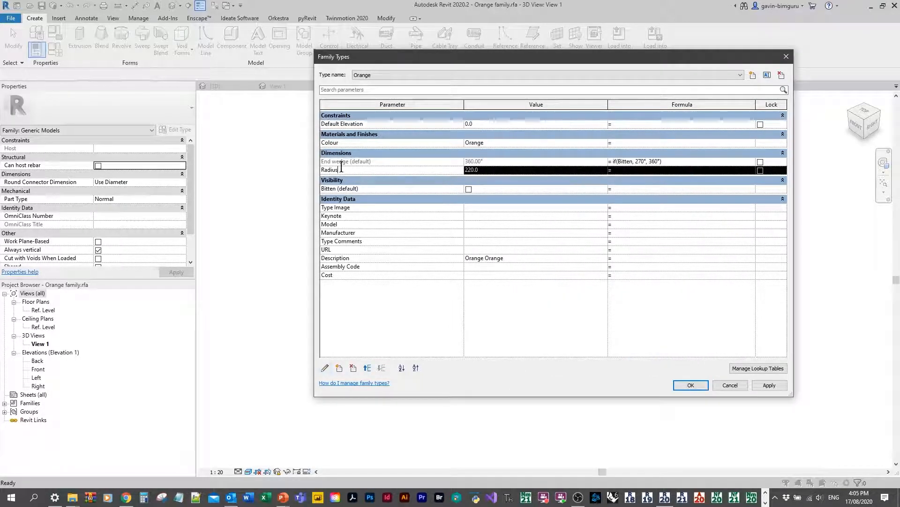
left_click(691, 385)
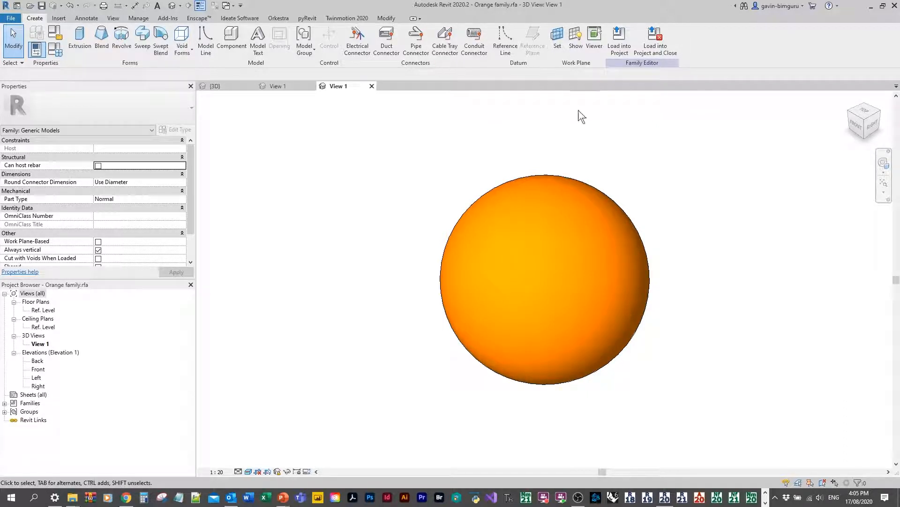
Step: Load the Orange family into Project1 only, overwriting the existing version without its parameter values
left_click(615, 39)
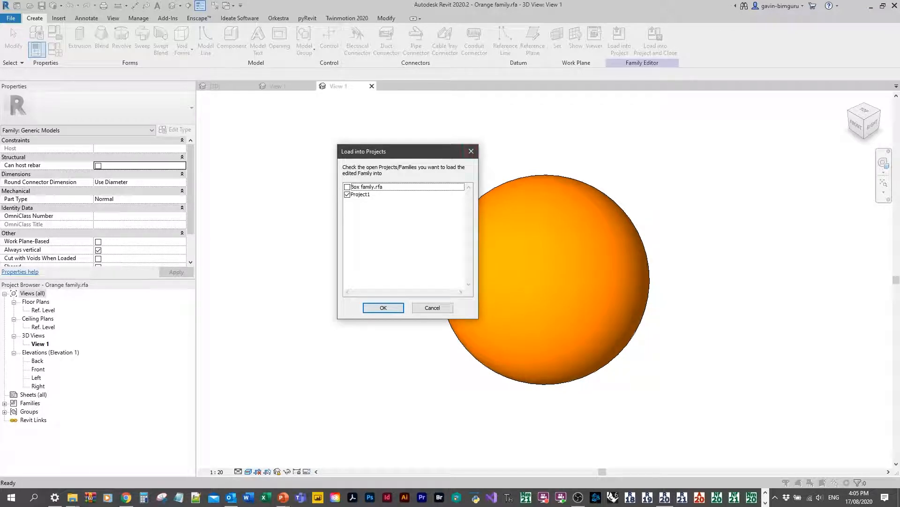
left_click(389, 310)
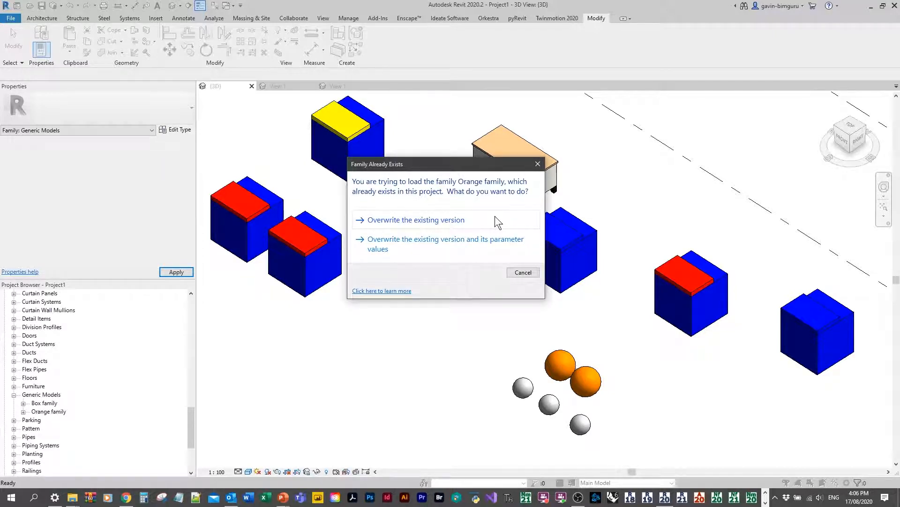
left_click(494, 215)
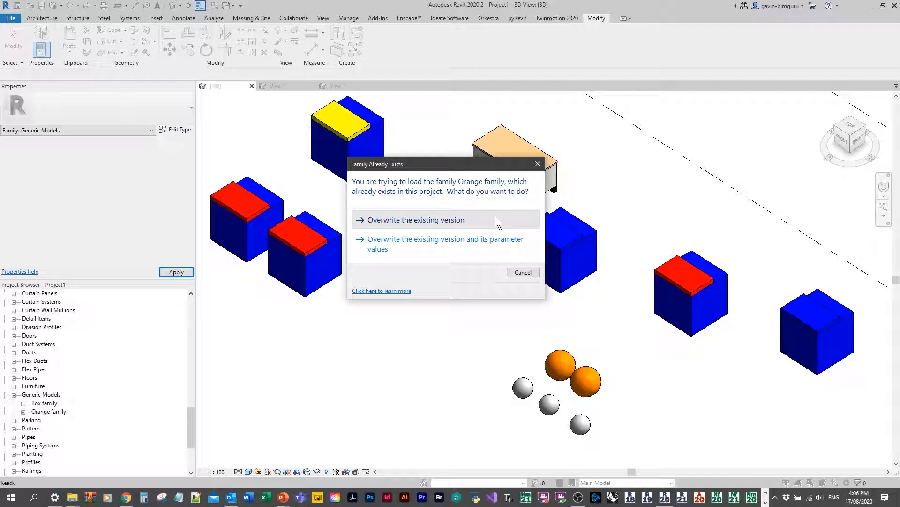
Step: Examine the Radius in the type properties of the rear orange sphere, and close them without changes
left_click(568, 364)
scroll(554, 329, "up", 3)
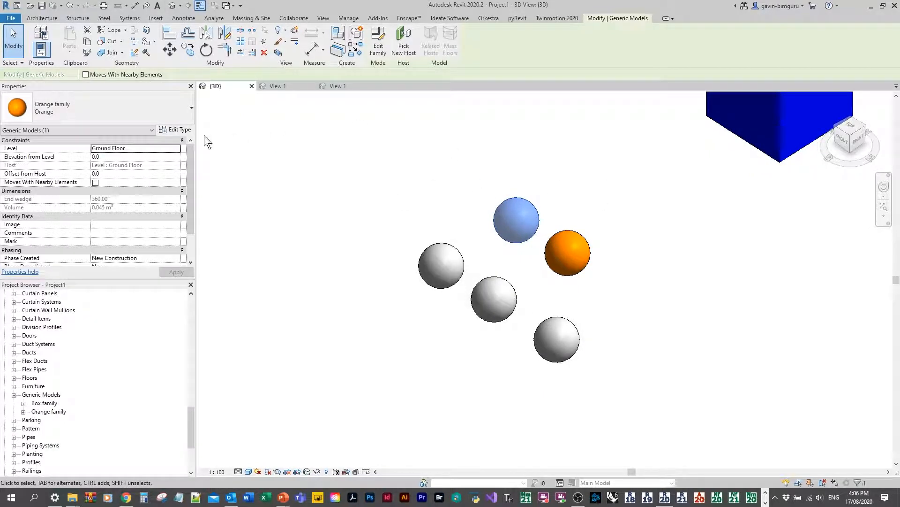
left_click(178, 130)
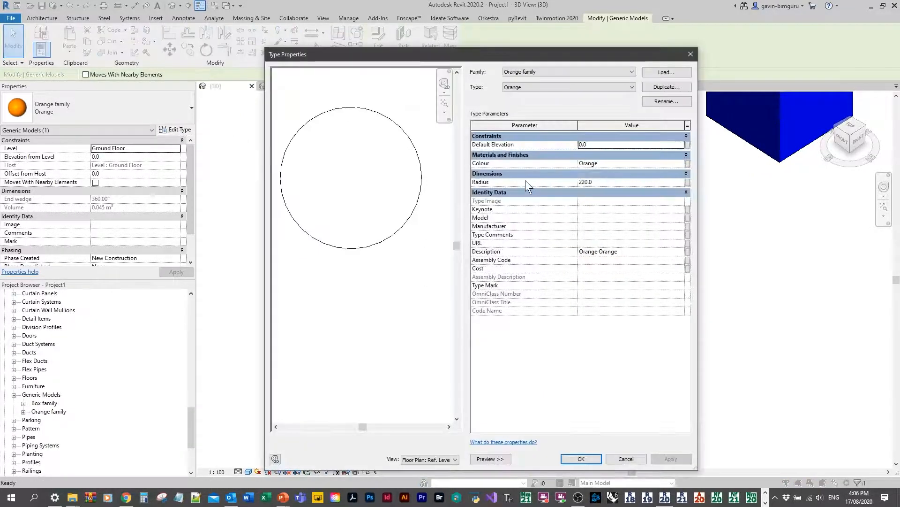
left_click(618, 182)
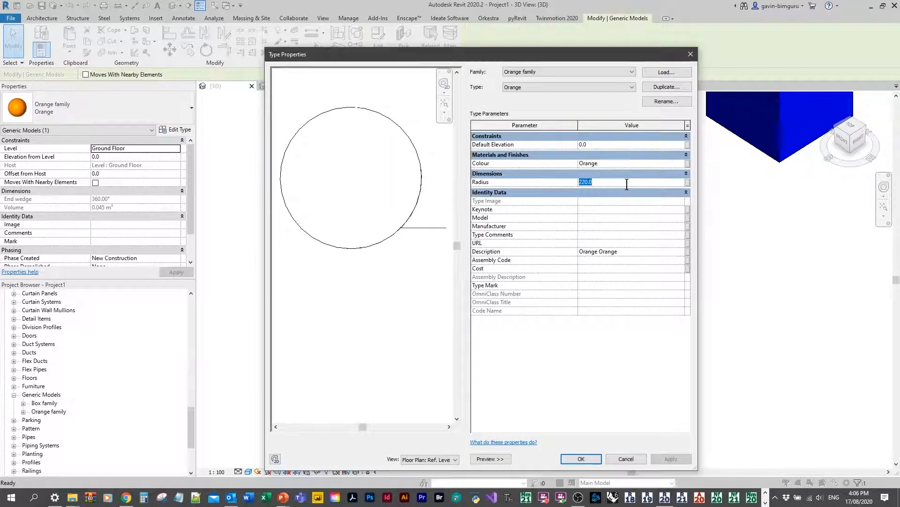
left_click(691, 55)
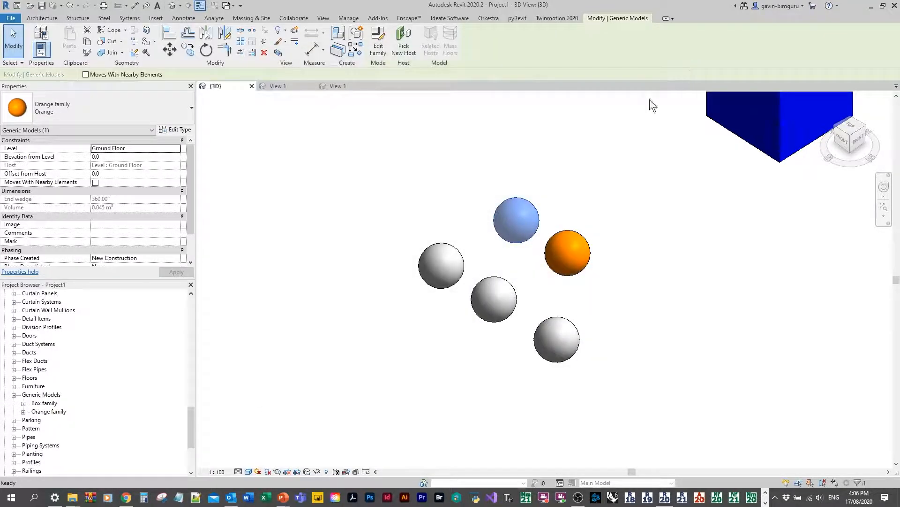
Step: Compare the instance properties of the other orange sphere and a grey sphere, and clear the selection
left_click(549, 256)
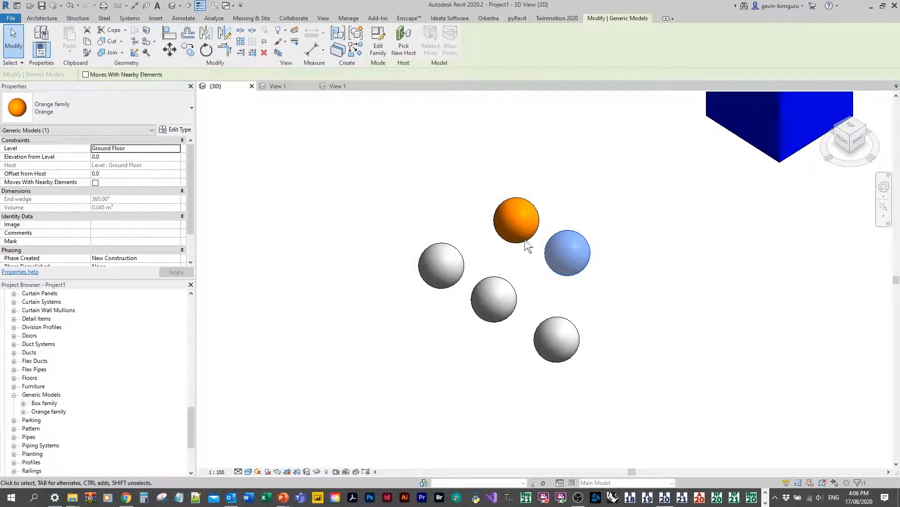
left_click(448, 243)
left_click(443, 256)
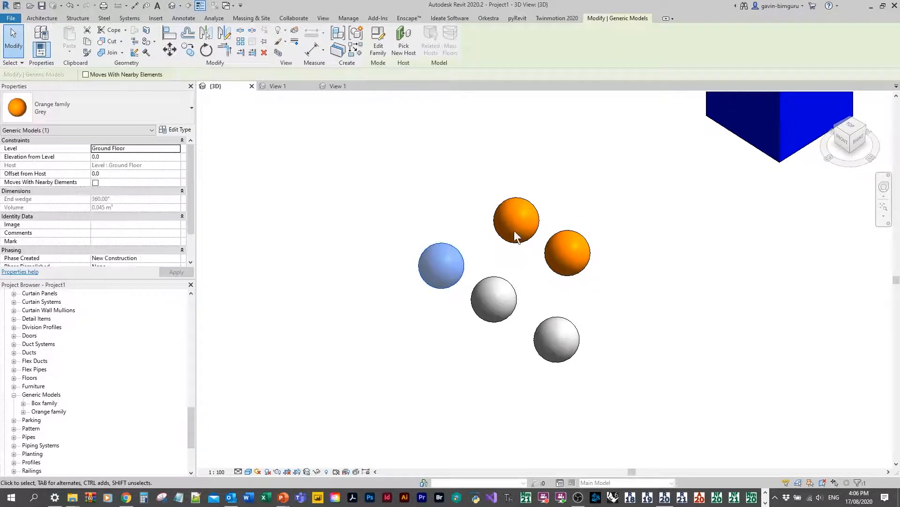
left_click(449, 205)
scroll(449, 207, "down", 4)
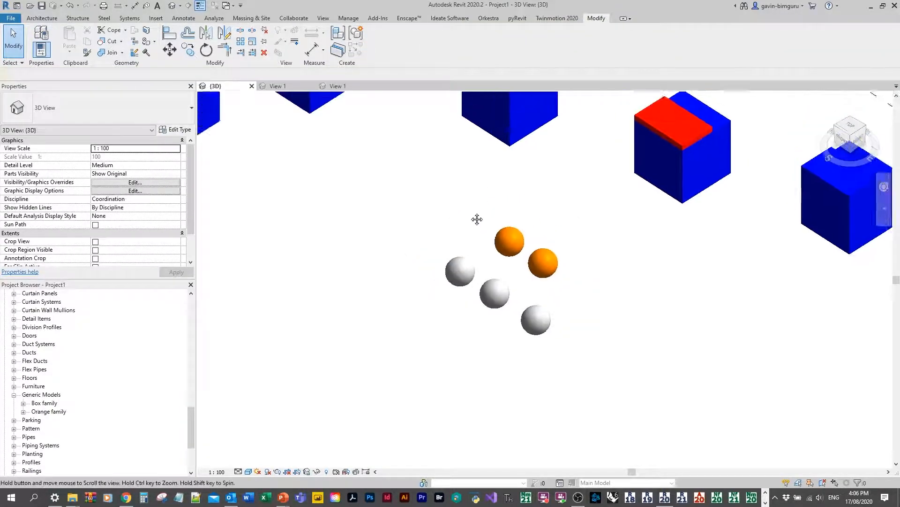
scroll(471, 217, "down", 4)
middle_click_drag(470, 265, 488, 301)
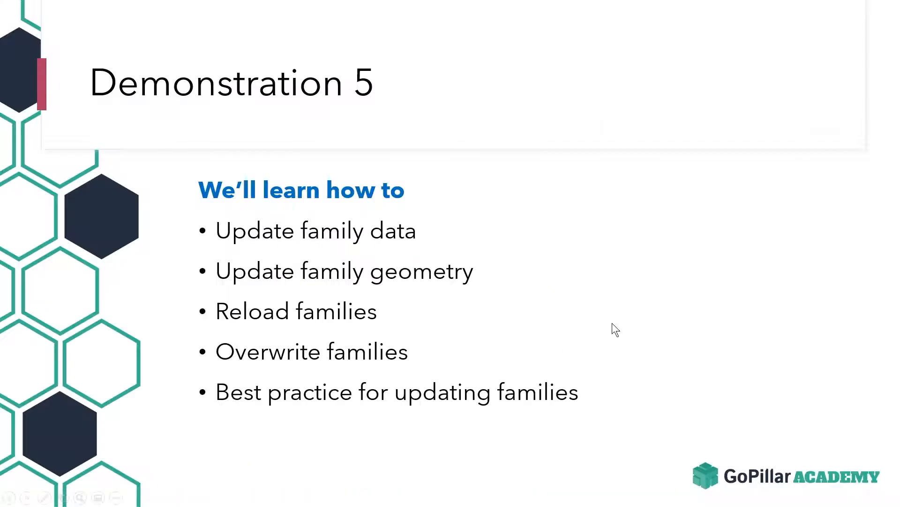
left_click(602, 327)
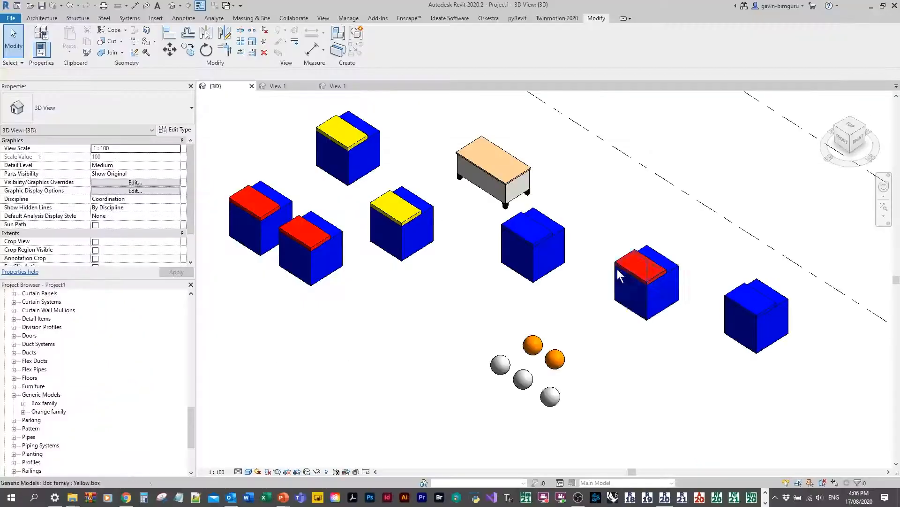
Step: Set the level of the blue-lidded box beside the desk to Level 1
left_click(567, 227)
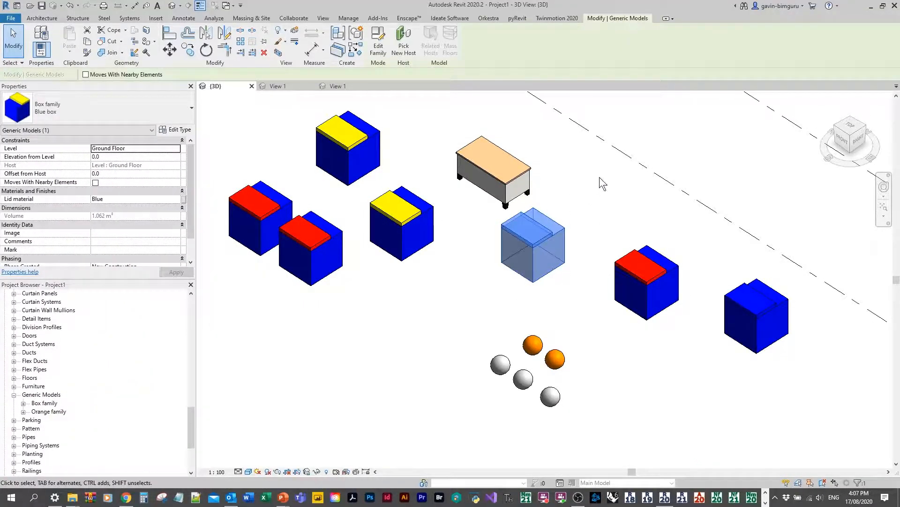
middle_click_drag(605, 185, 579, 196)
scroll(519, 192, "down", 2)
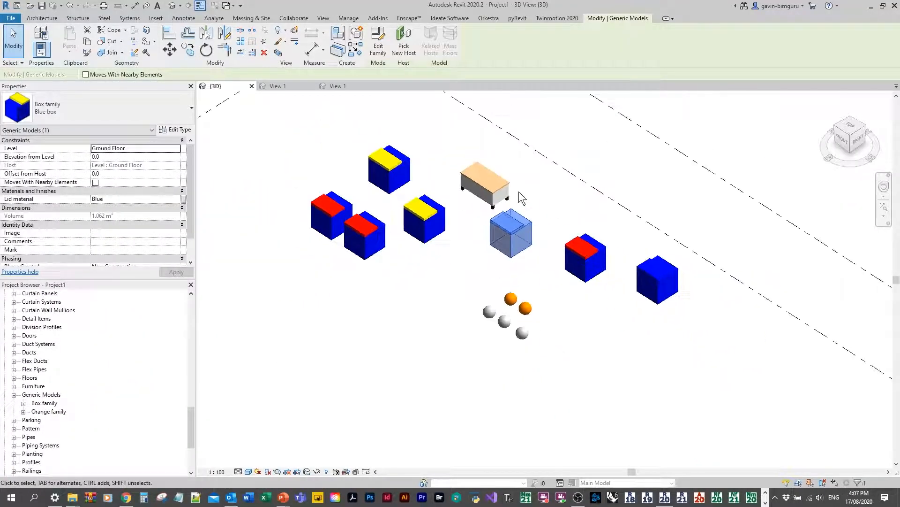
middle_click_drag(518, 191, 521, 224)
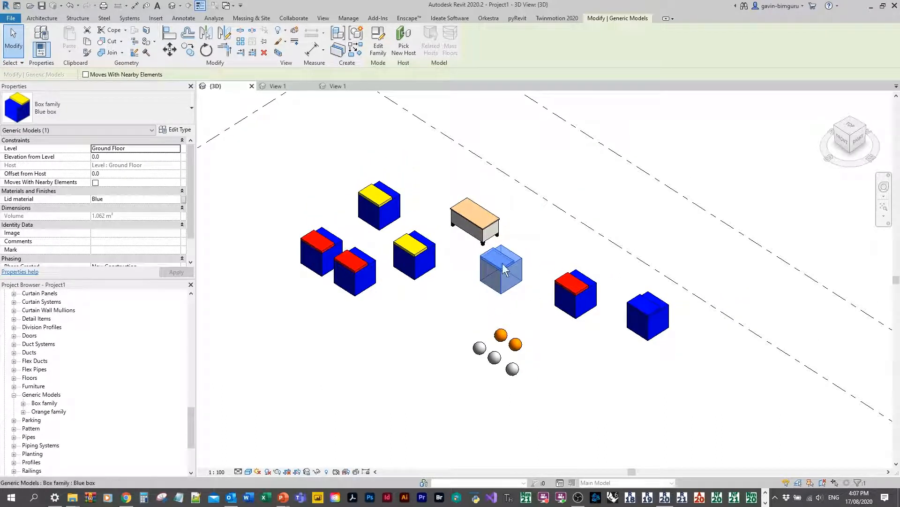
left_click(174, 149)
left_click(135, 162)
Step: Examine the desk's level and host properties, and clear the selection
left_click(474, 217)
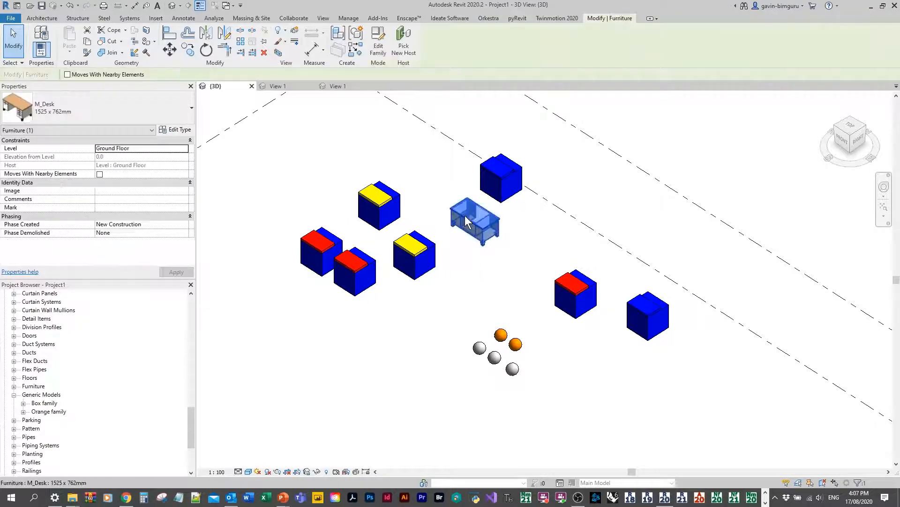
middle_click_drag(341, 150, 398, 181, "shift")
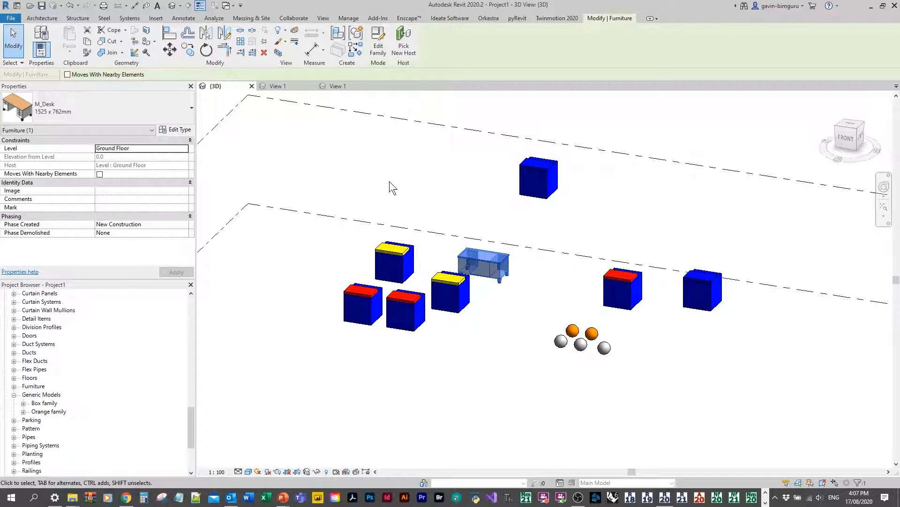
scroll(480, 260, "up", 3)
scroll(481, 260, "up", 1)
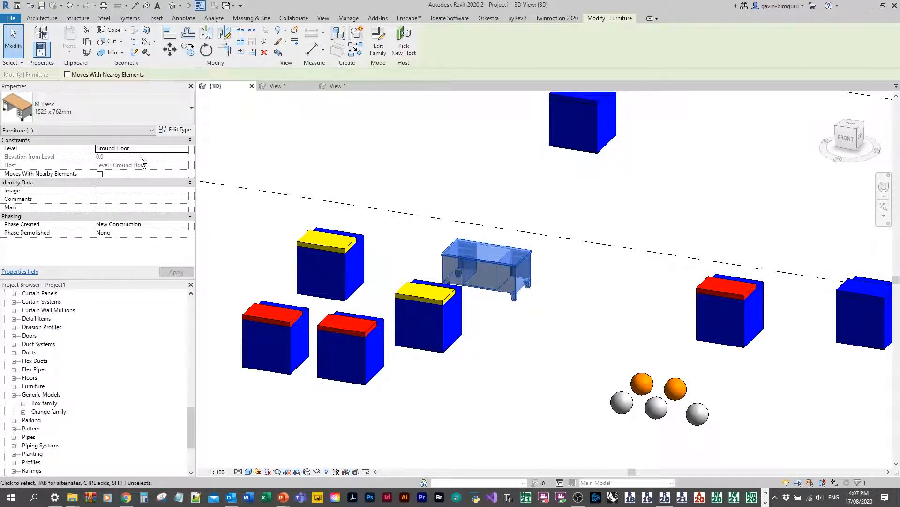
left_click(217, 136)
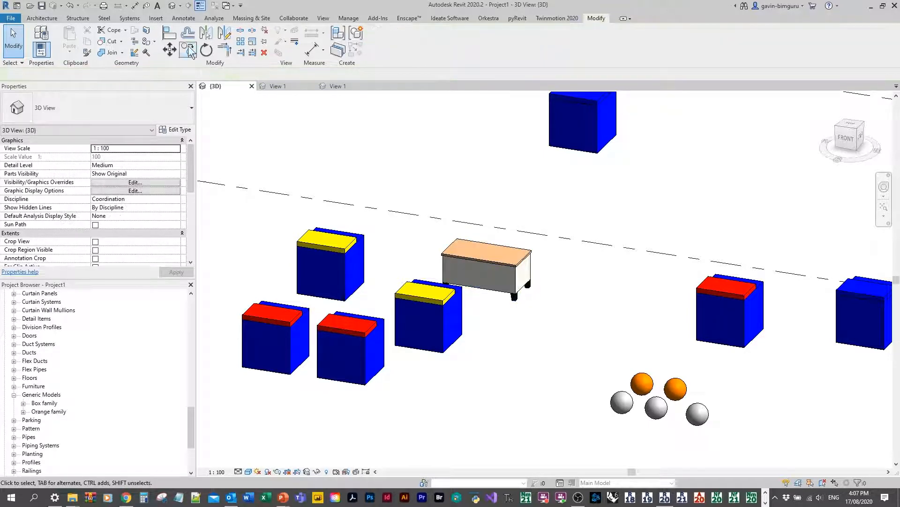
Step: Load the family BBQ grill (AUS).rfa from the metric library's Specialty Equipment, Domestic folder
left_click(156, 18)
left_click(384, 39)
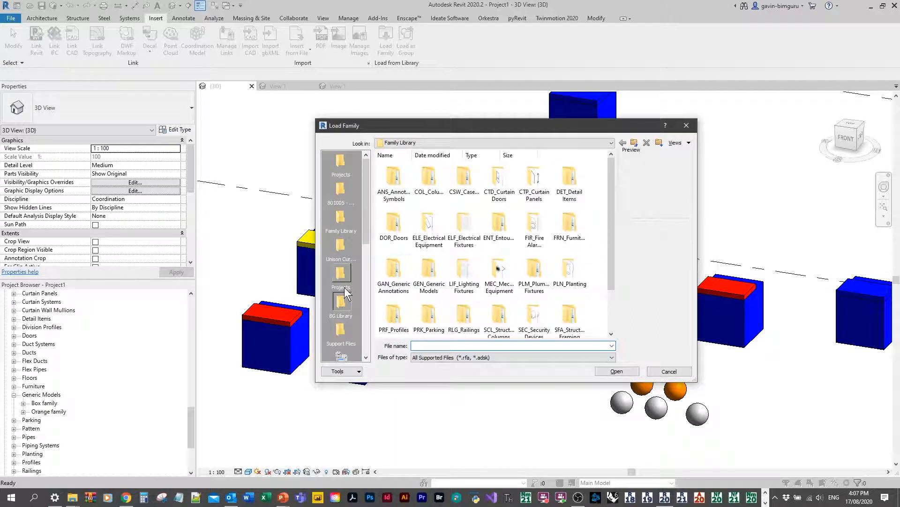
scroll(345, 286, "down", 5)
left_click(346, 305)
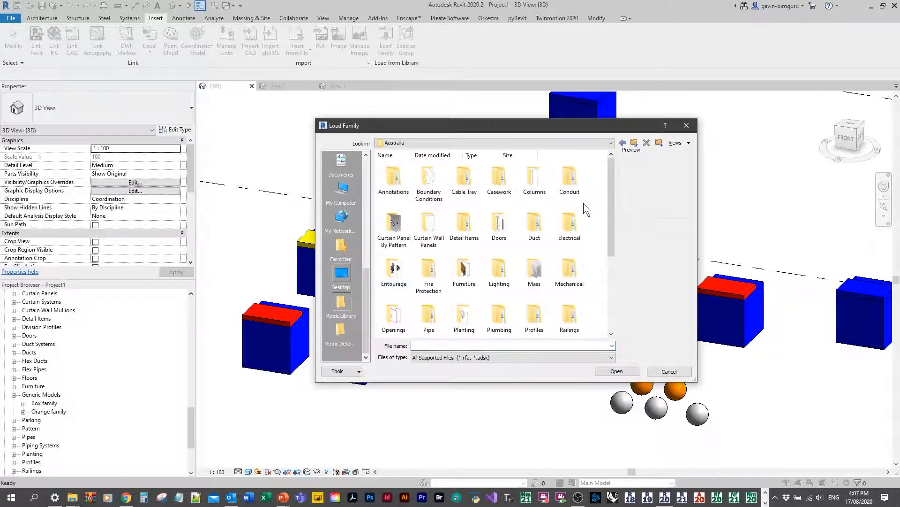
scroll(582, 201, "down", 3)
double_click(462, 232)
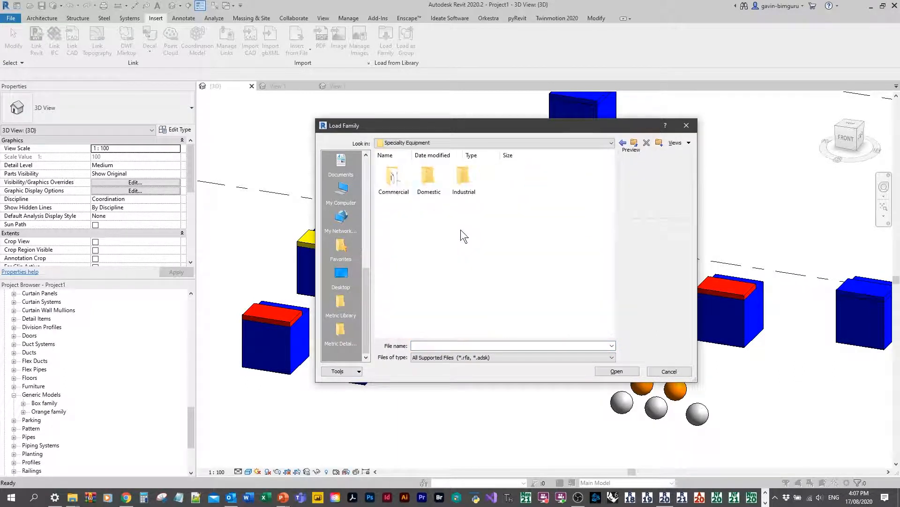
double_click(429, 181)
left_click(394, 178)
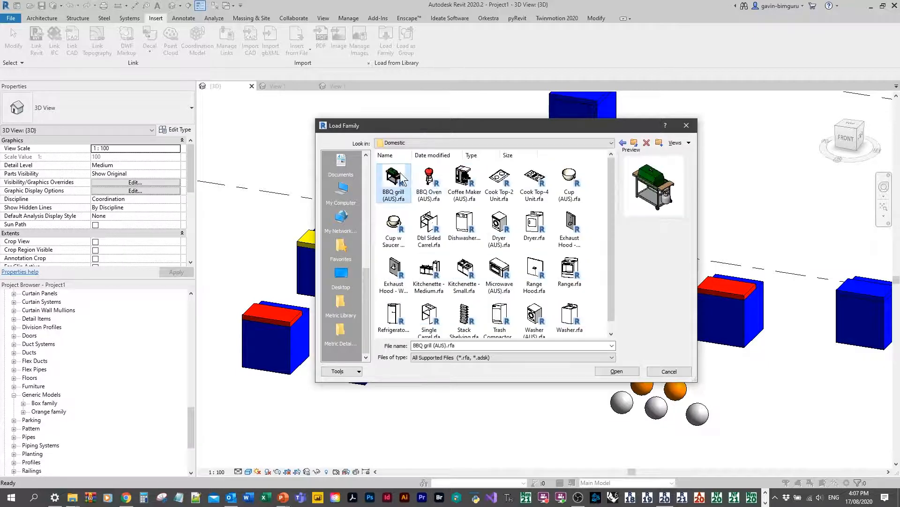
left_click(614, 372)
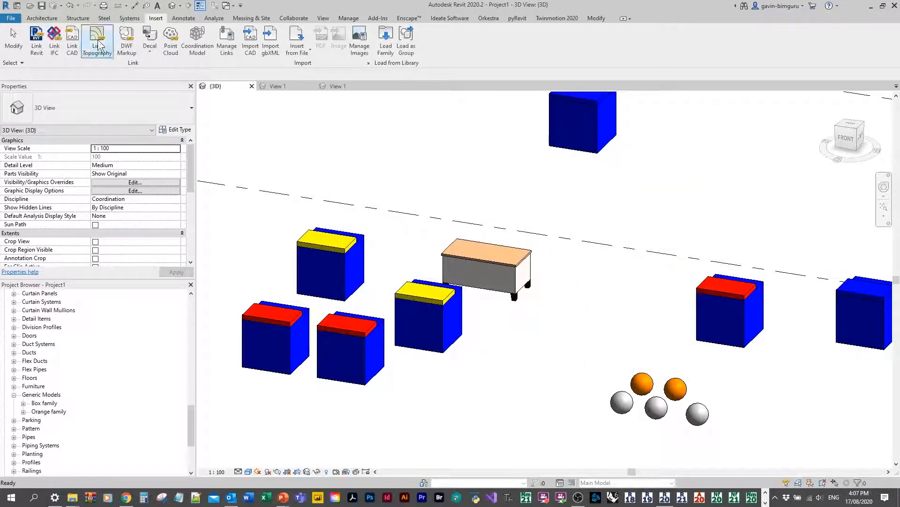
Step: Place one BBQ grill (AUS) component in front of the yellow-lidded box near the desk, and end placement
left_click(42, 18)
left_click(113, 38)
scroll(424, 172, "down", 2)
left_click(455, 319)
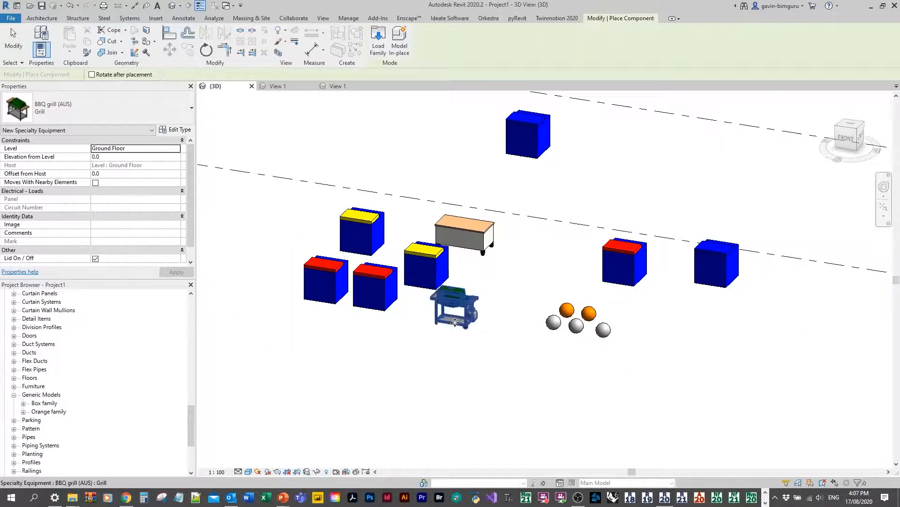
key("Escape")
key("Escape")
Step: Pick the Level 1 line as the new host for the BBQ grill
left_click(459, 299)
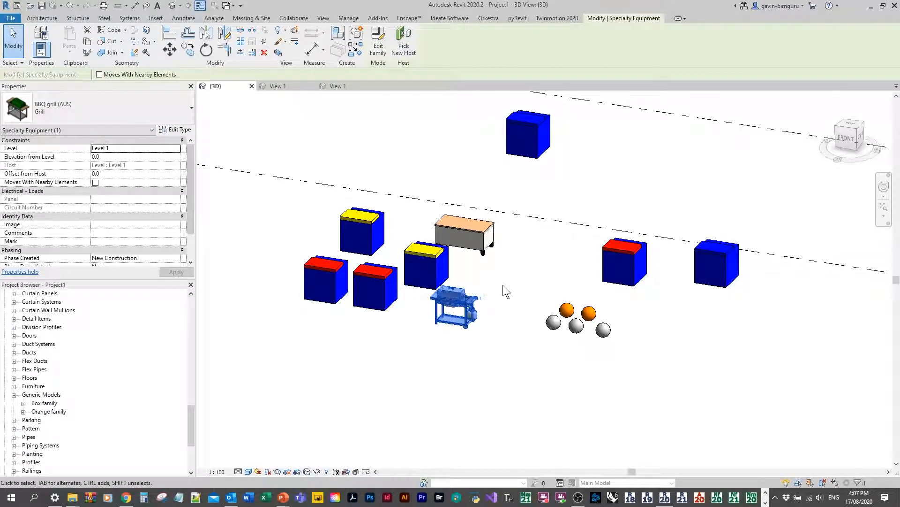
scroll(499, 285, "down", 2)
scroll(478, 339, "down", 1)
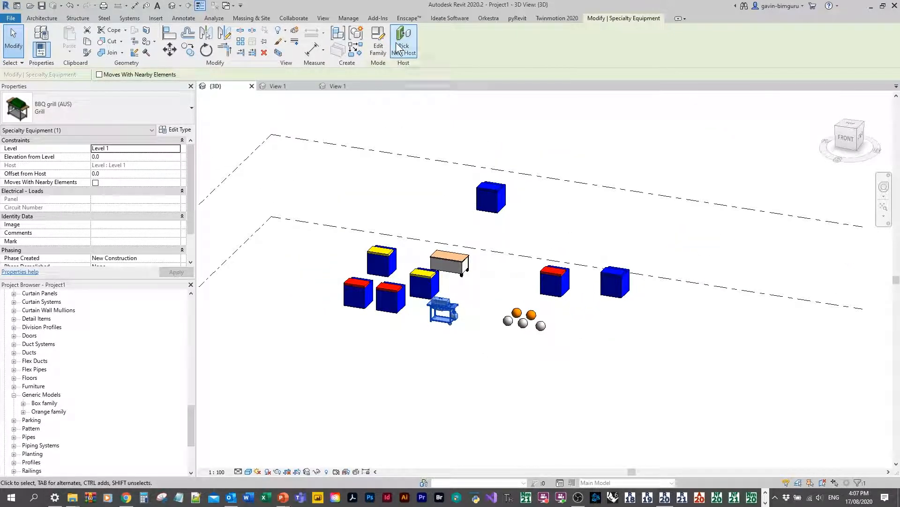
left_click(398, 48)
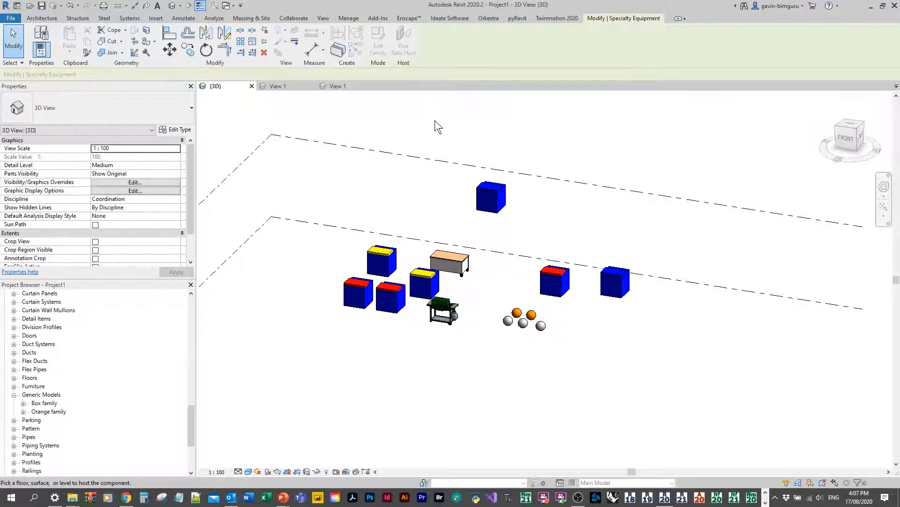
left_click(449, 164)
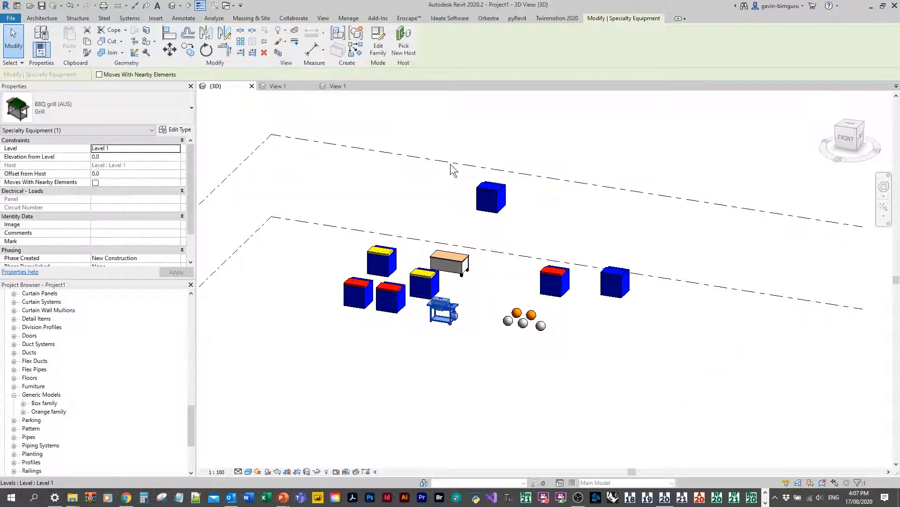
middle_click_drag(482, 280, 544, 249, "shift")
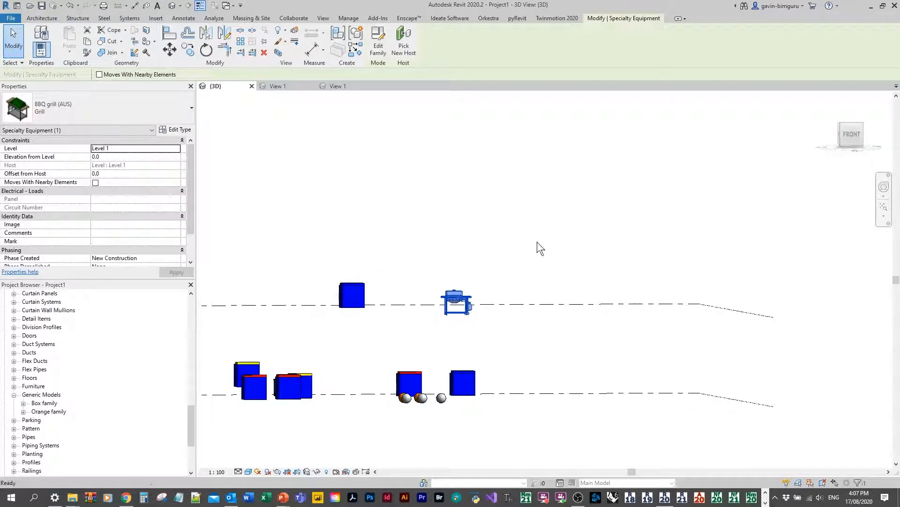
Step: Rehost the BBQ grill to the Ground Floor level, and clear the selection
left_click(404, 47)
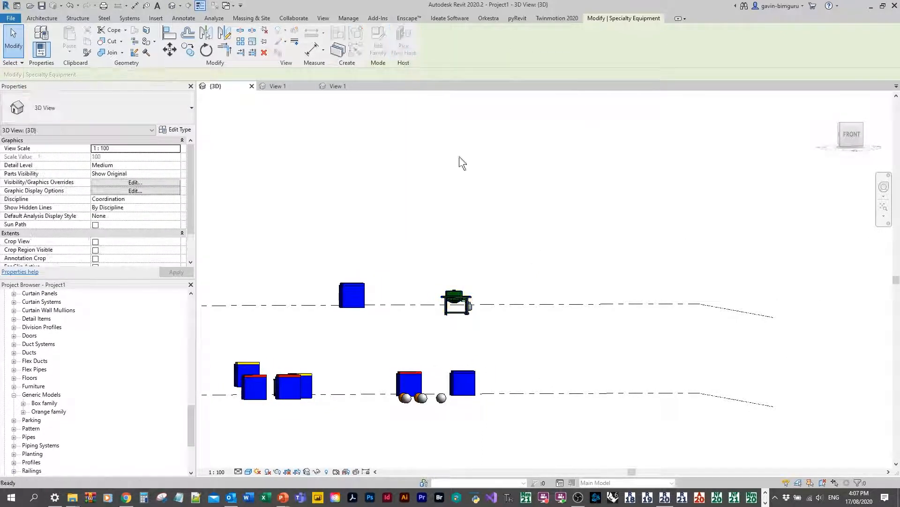
left_click(523, 394)
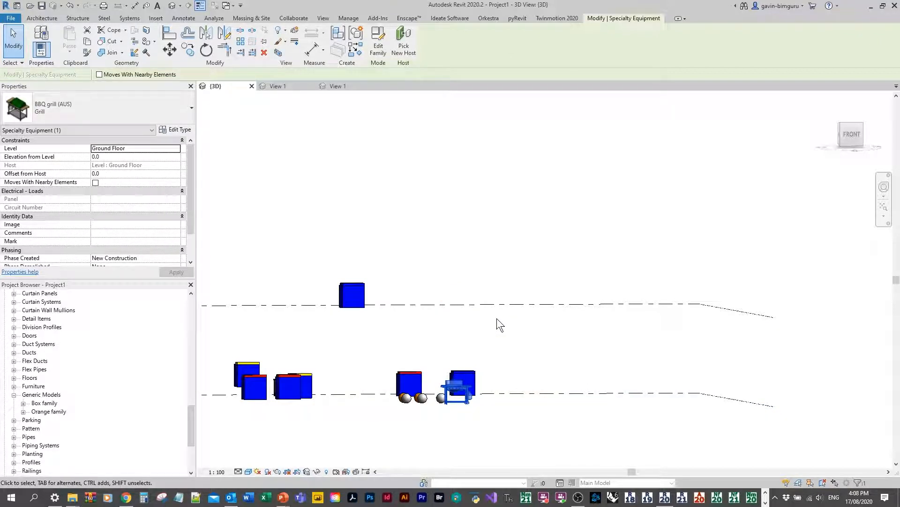
middle_click_drag(509, 357, 497, 339, "shift")
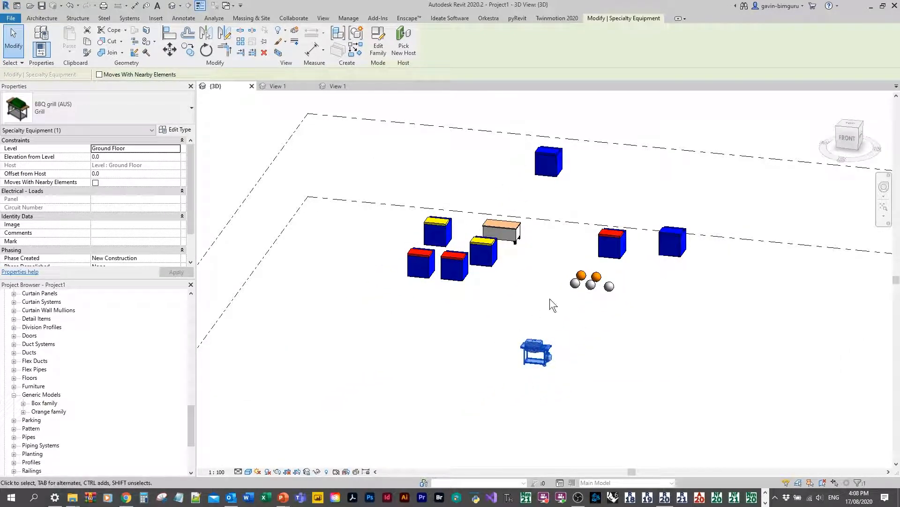
left_click(539, 281)
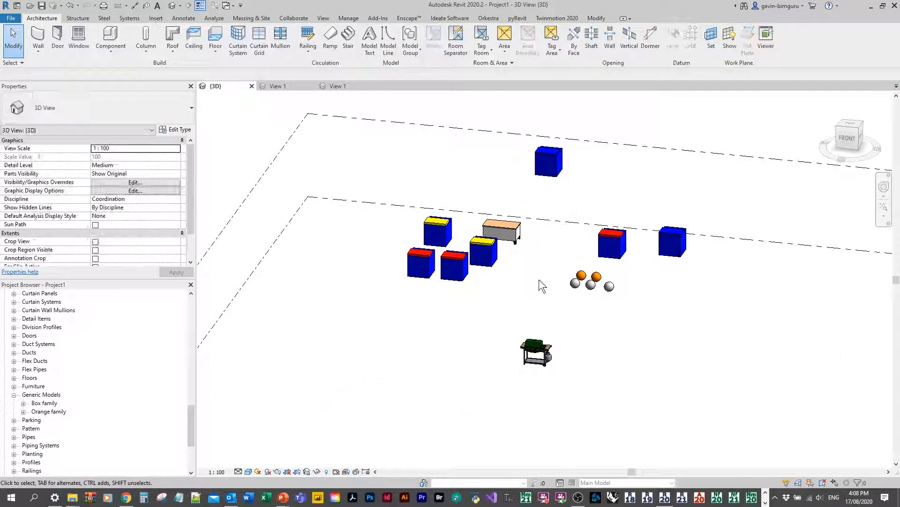
Step: Open the Box family for editing from the yellow-lidded box near the desk, and make it Work Plane-Based
left_click(499, 253)
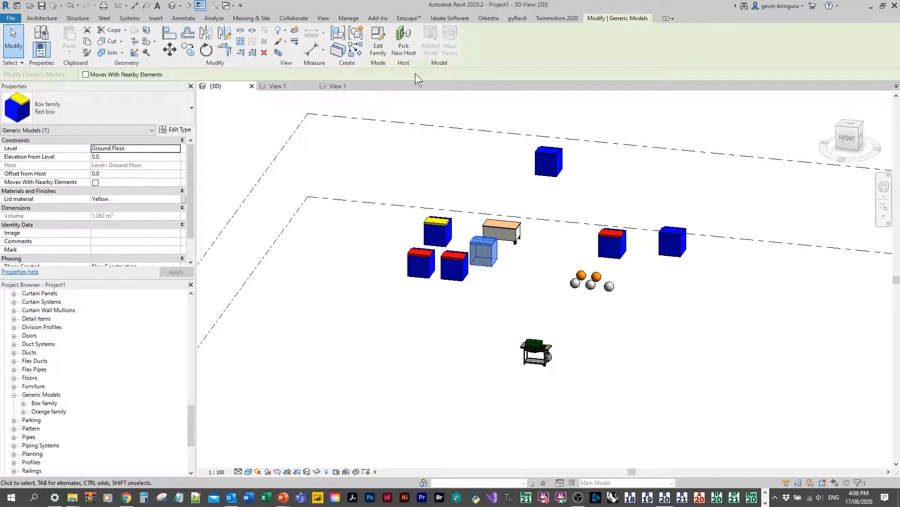
left_click(380, 43)
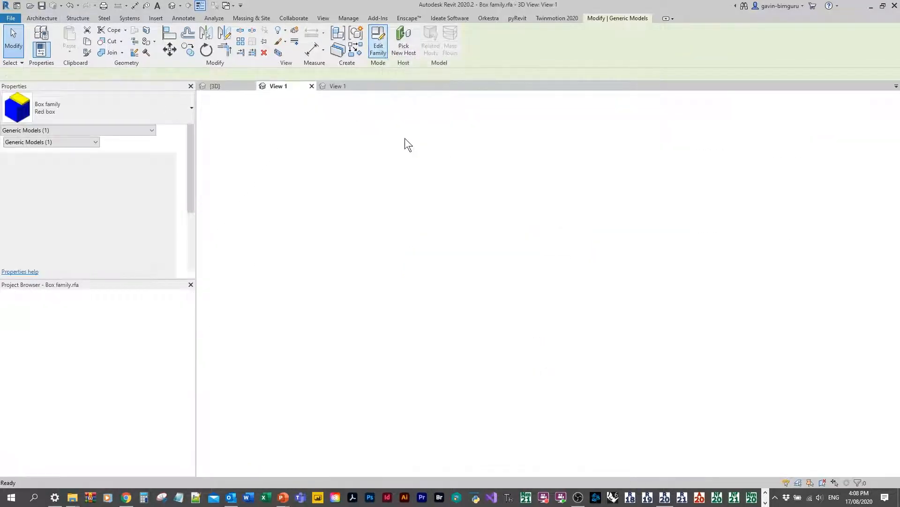
scroll(55, 249, "down", 2)
left_click(101, 211)
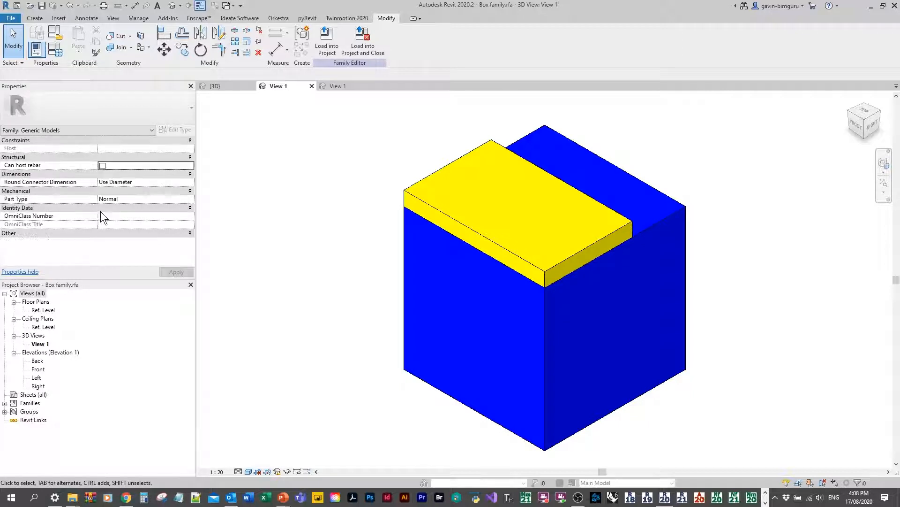
left_click(104, 232)
left_click(98, 225)
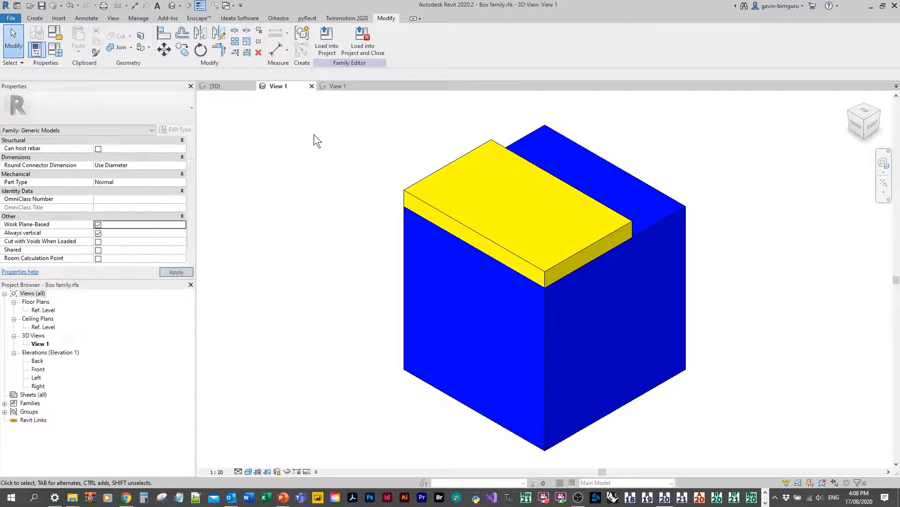
Step: Load the Box family into Project1 only, overwriting the existing version without its parameter values
left_click(327, 40)
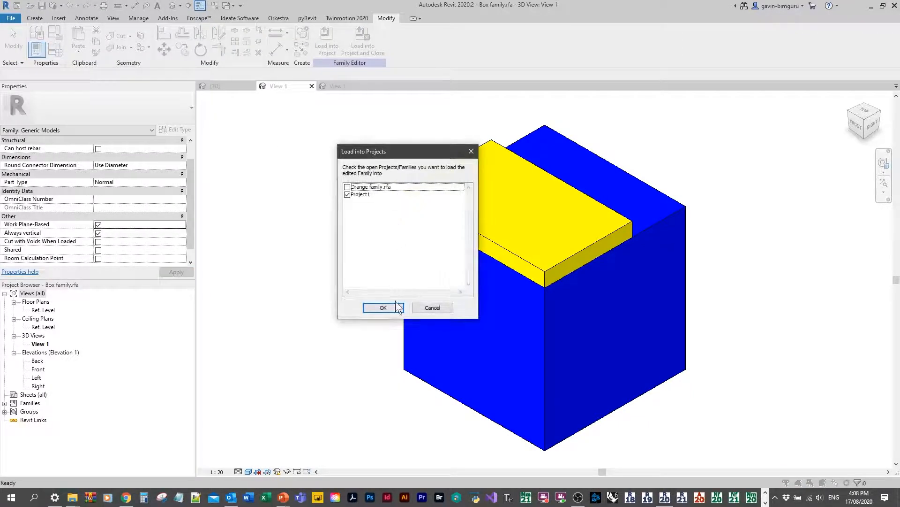
left_click(381, 310)
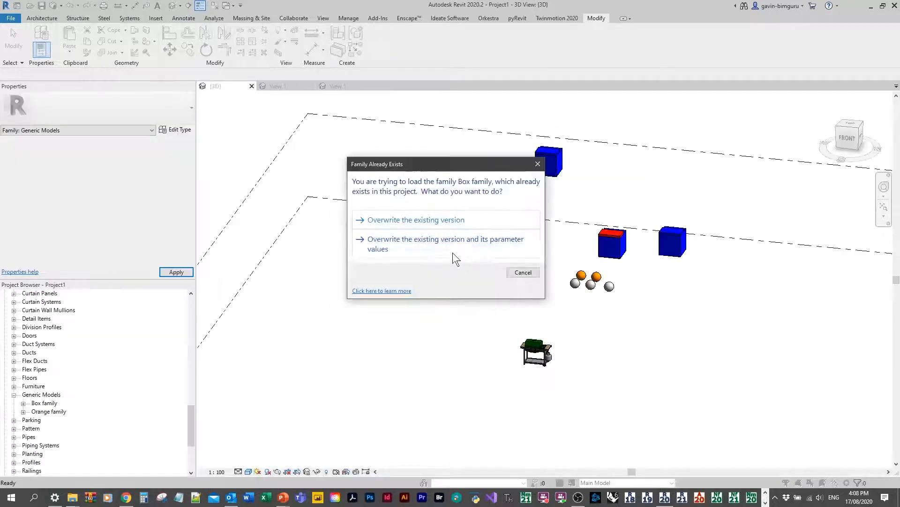
left_click(442, 216)
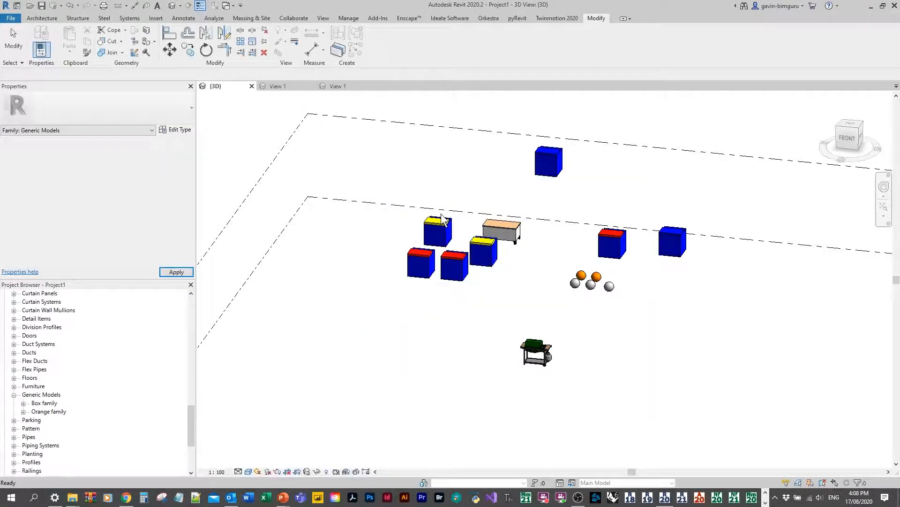
Step: Change the work plane of the yellow-lidded box nearest the desk to Level : Level 1
left_click(483, 244)
scroll(493, 230, "up", 3)
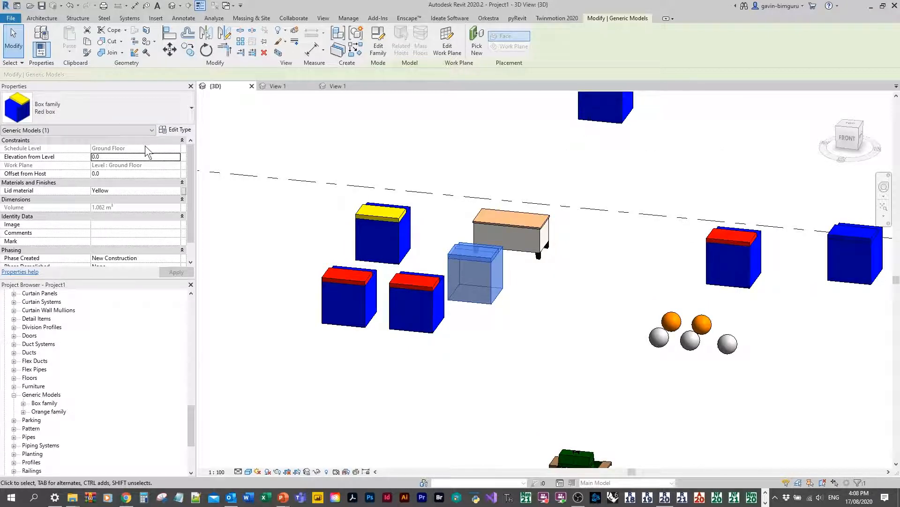
middle_click_drag(577, 316, 505, 122, "shift")
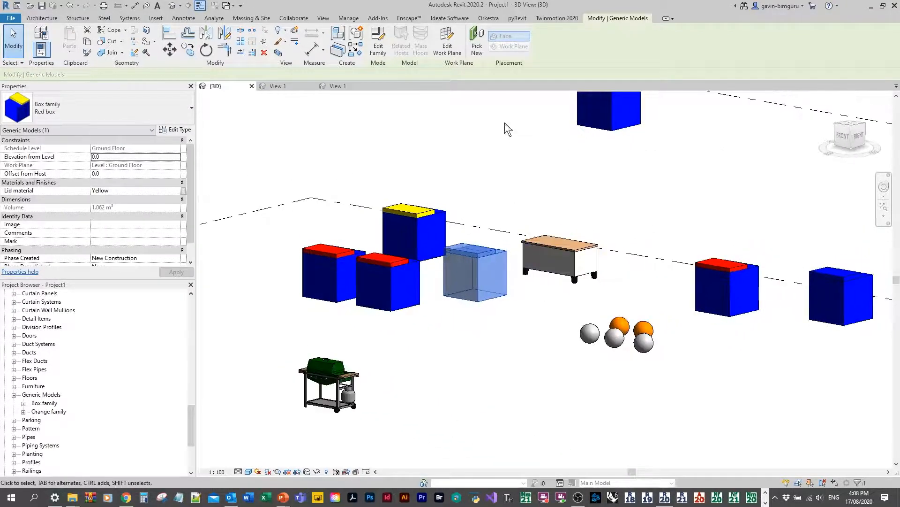
left_click(441, 56)
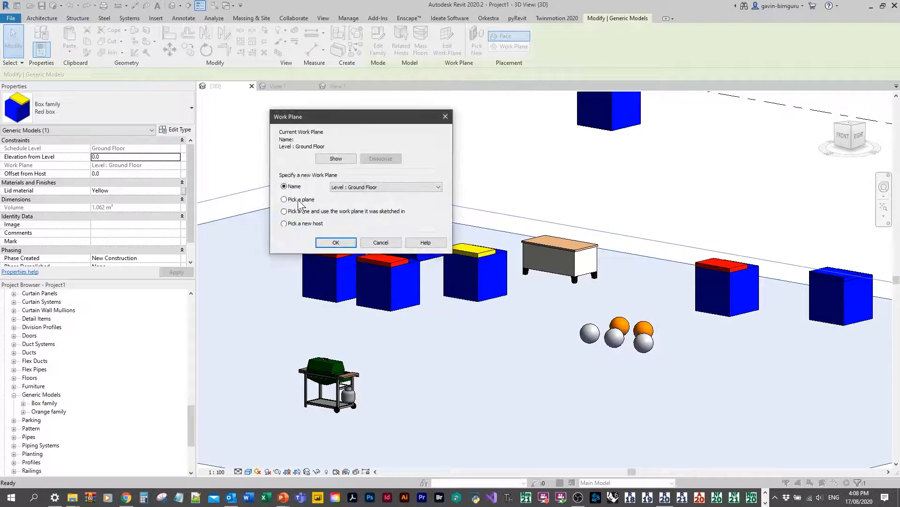
left_click(390, 186)
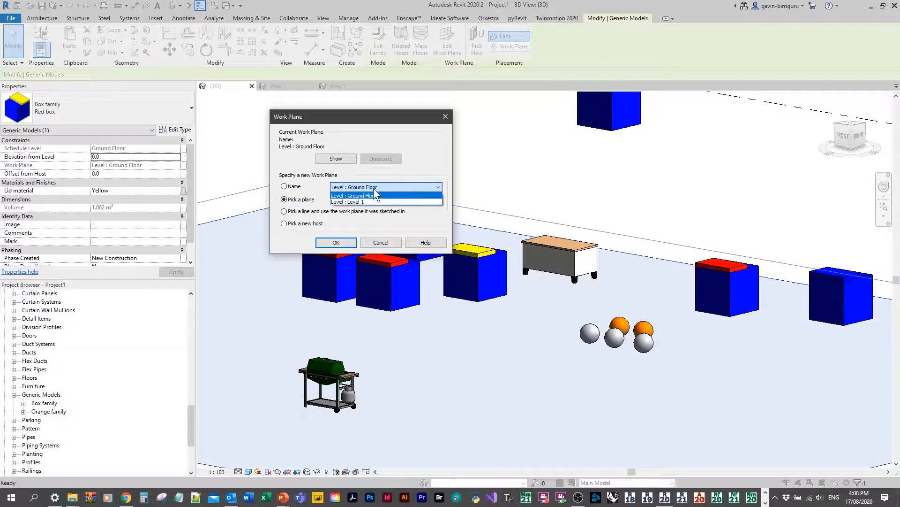
left_click(361, 201)
left_click(349, 243)
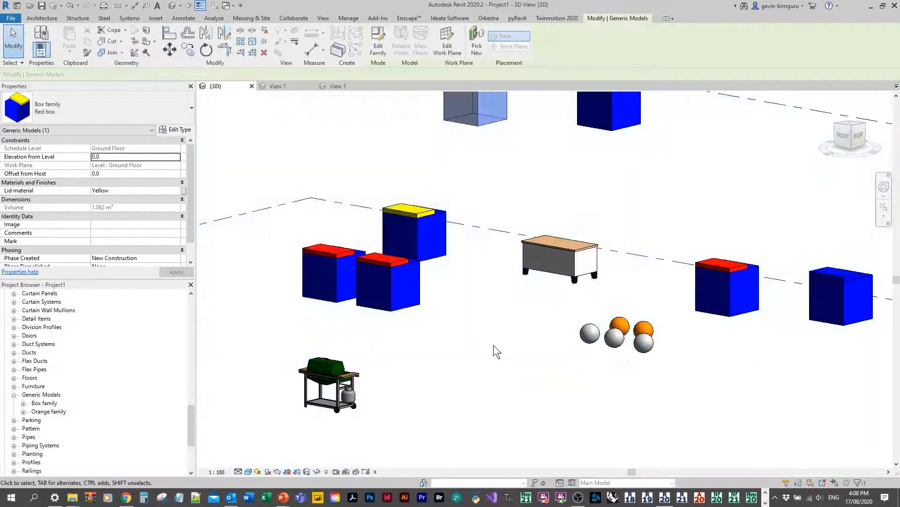
Step: Set the level of the group of five orange and grey spheres on the ground floor to Level 1
middle_click_drag(489, 347, 520, 266, "shift")
left_click_drag(734, 308, 631, 287)
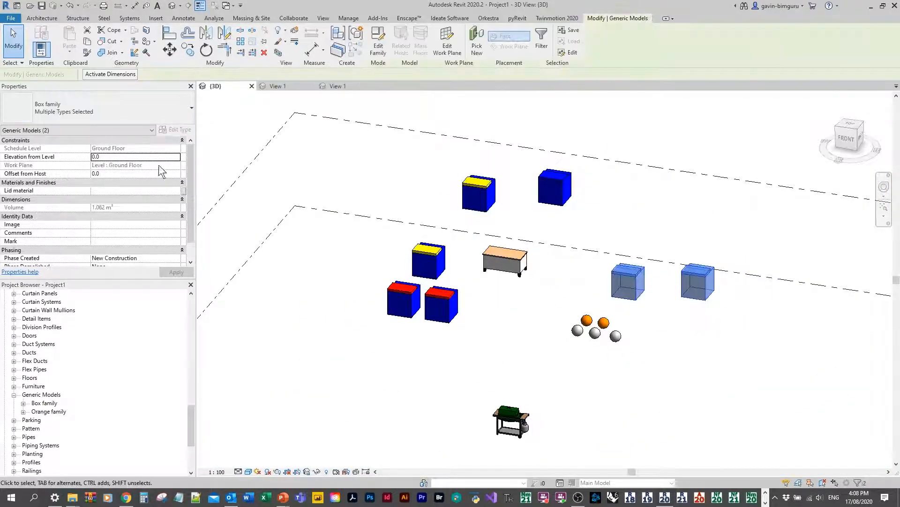
left_click(598, 356)
left_click_drag(639, 361, 562, 313)
left_click(180, 148)
left_click(166, 165)
Step: Change the work plane of the three boxes beside the desk to Level : Level 1, and clear the selection
middle_click_drag(547, 266, 506, 285, "shift")
left_click_drag(480, 315, 402, 241)
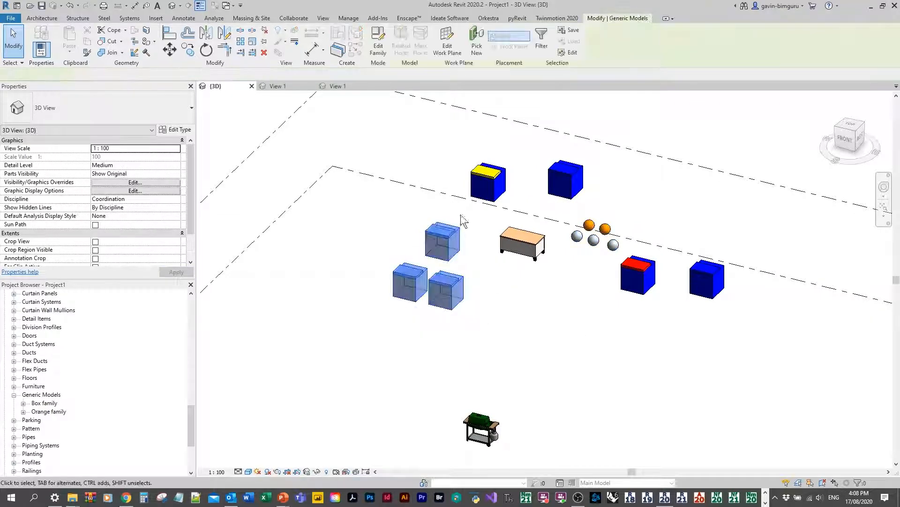
left_click(446, 55)
left_click(391, 187)
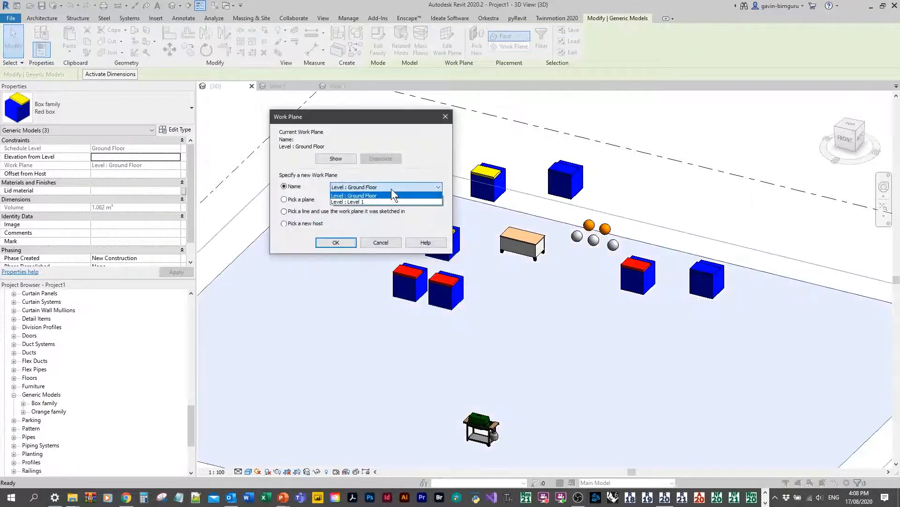
left_click(381, 201)
left_click(340, 243)
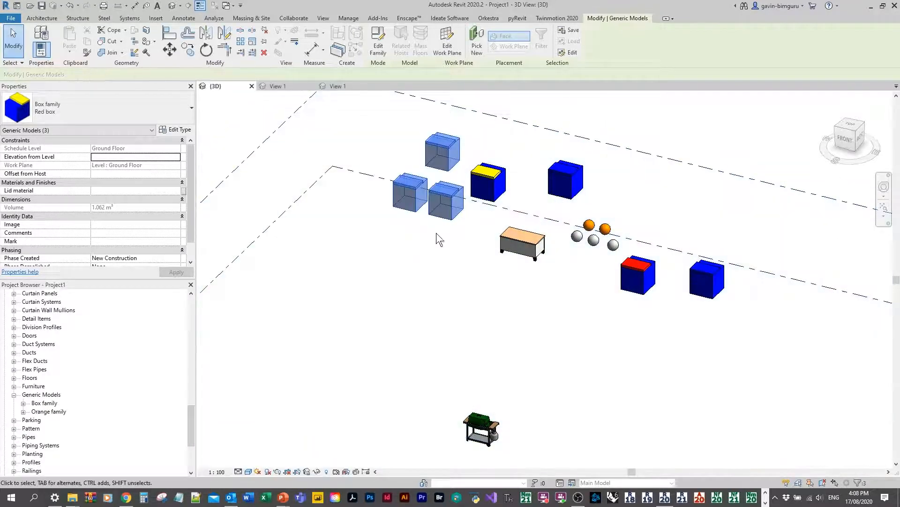
middle_click_drag(497, 294, 527, 267, "shift")
left_click(456, 342)
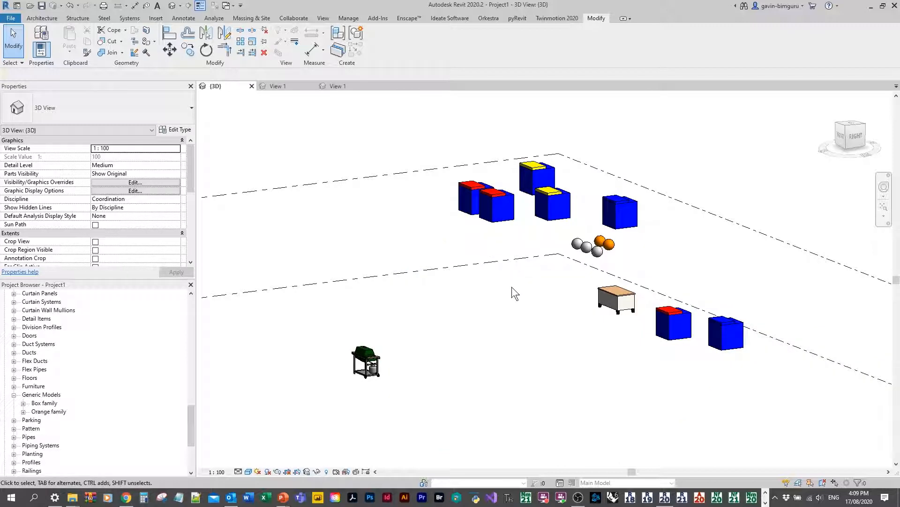
Step: Load the Wall Cabinet - 1 Door (AUS) family from the Wall Cabinets folder in the Casework library
left_click(159, 18)
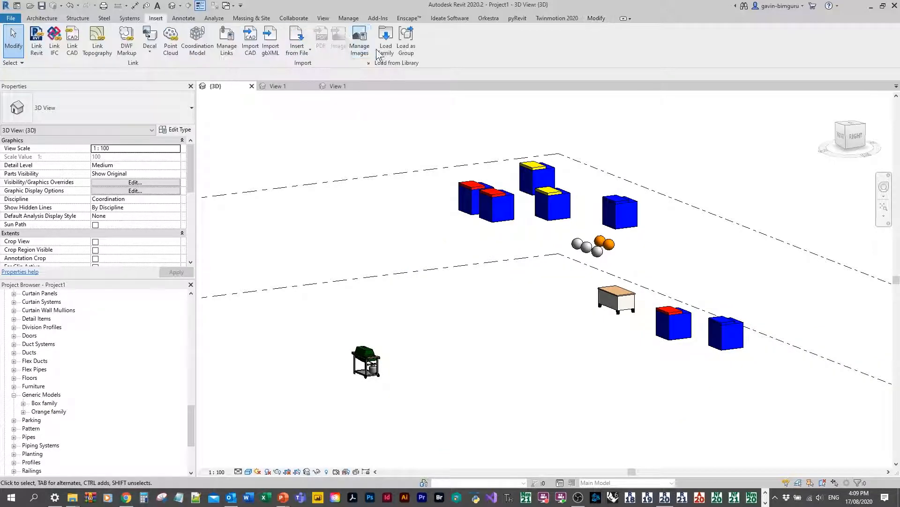
left_click(385, 40)
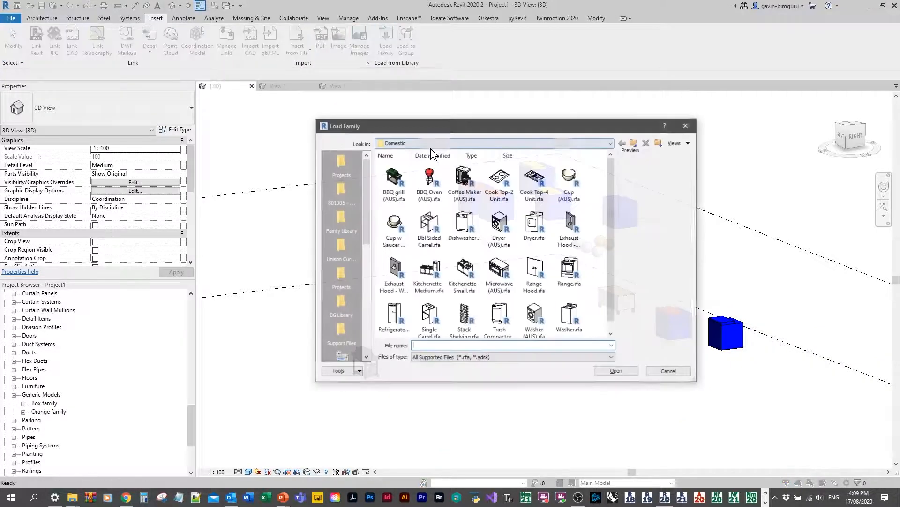
left_click(635, 143)
left_click(635, 143)
double_click(503, 176)
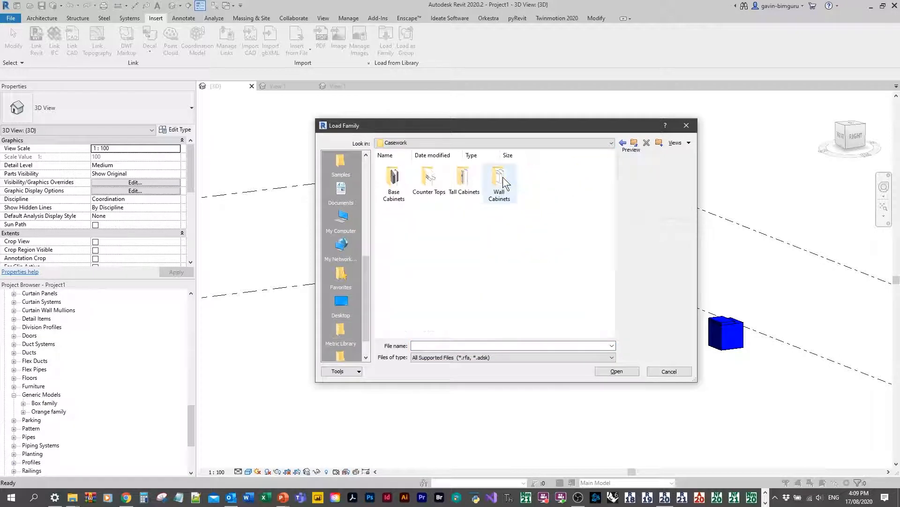
double_click(497, 187)
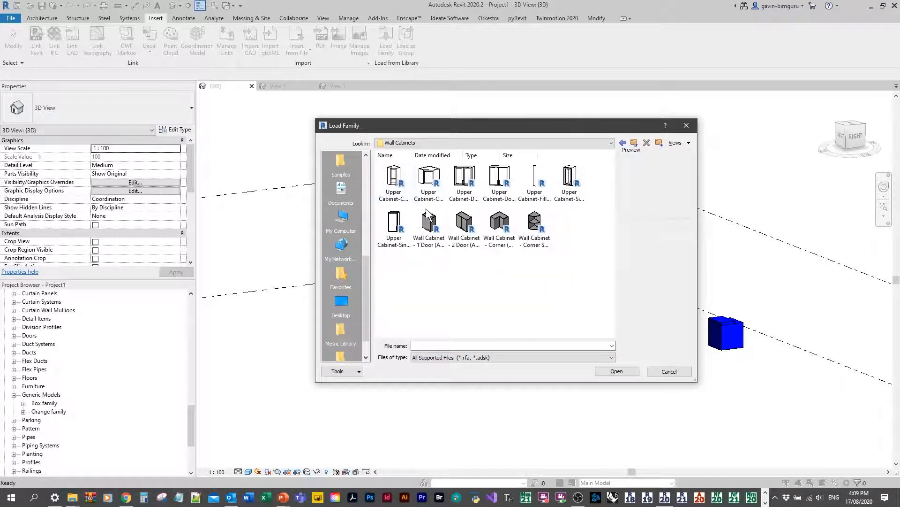
left_click(428, 216)
left_click(602, 372)
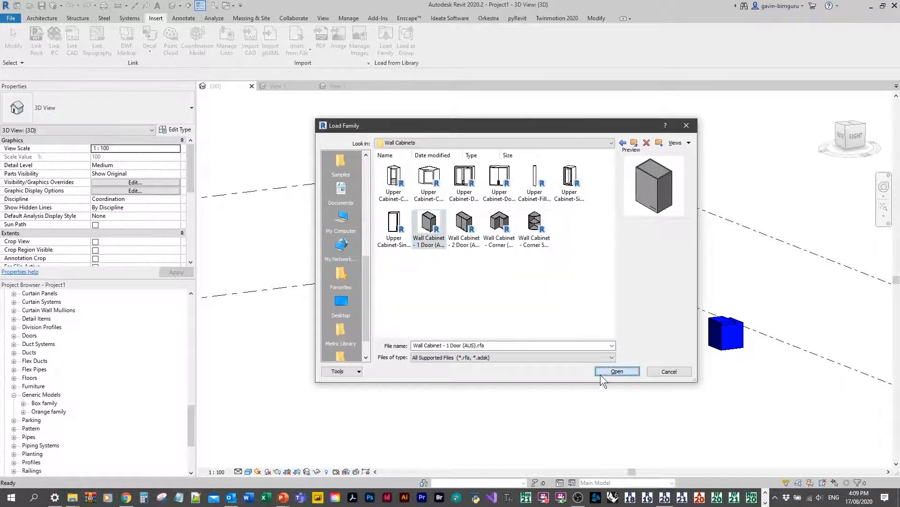
Step: Load the Upper Cabinet-Double Door w Glass-Wall family from the Wall Cabinets folder
left_click(385, 43)
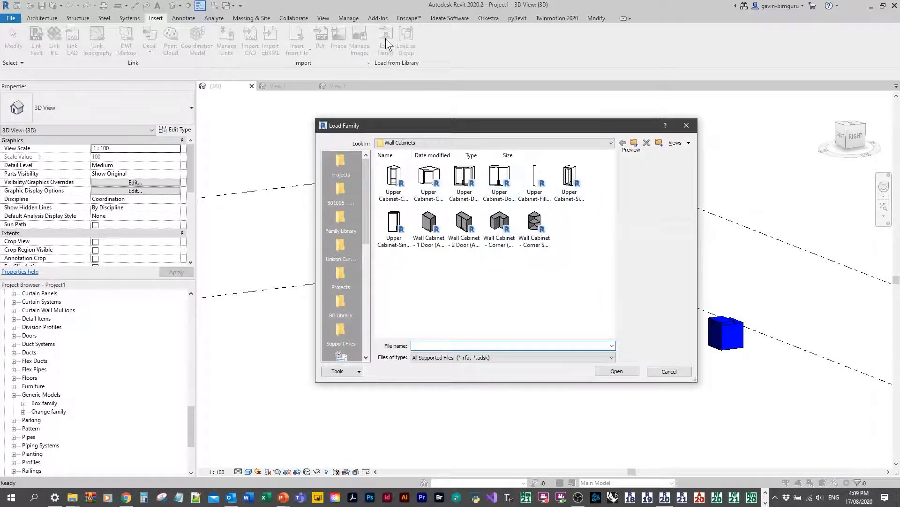
key("Escape")
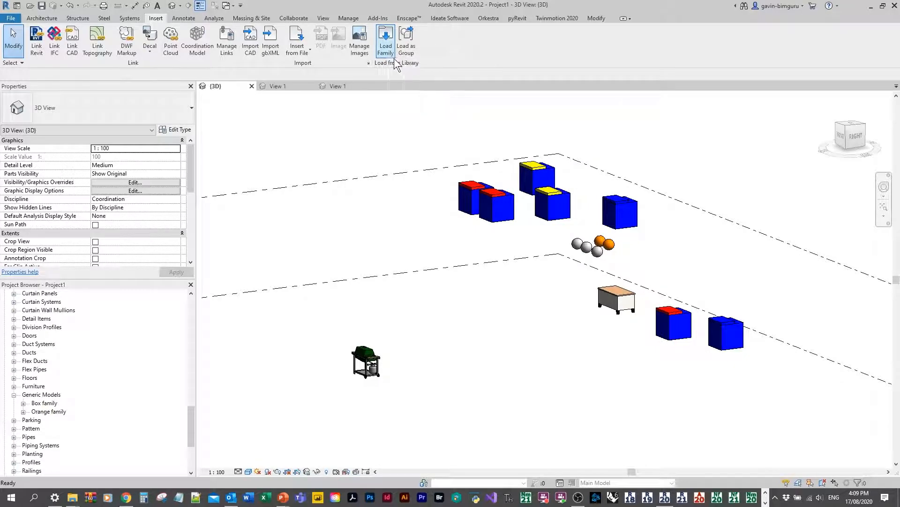
left_click(387, 42)
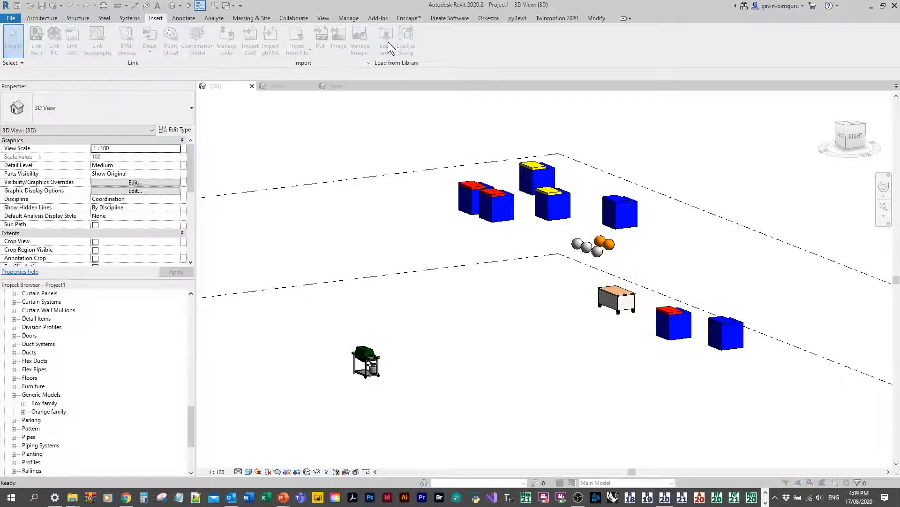
left_click(464, 190)
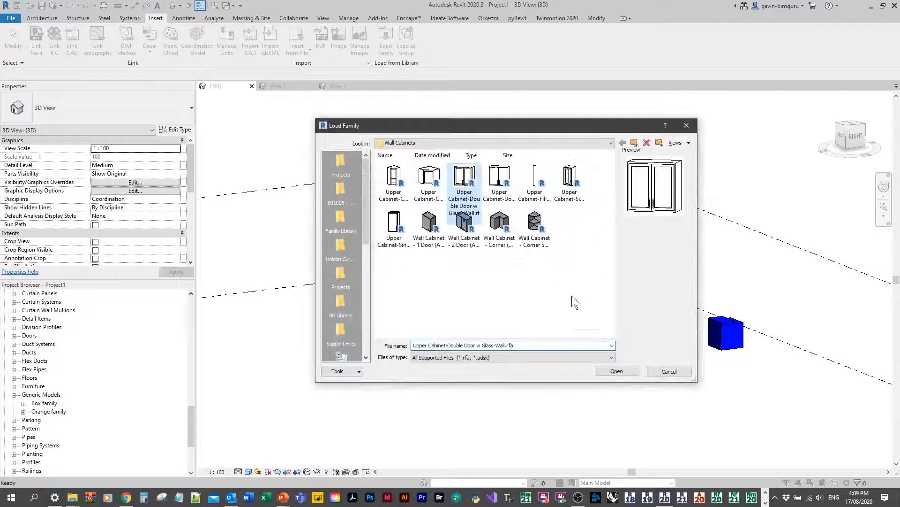
left_click(616, 371)
Step: Draw a Double brick - 270 wall about 5300 mm long on Level 1, in the open area beside the boxes
key("w")
key("a")
left_click(316, 313)
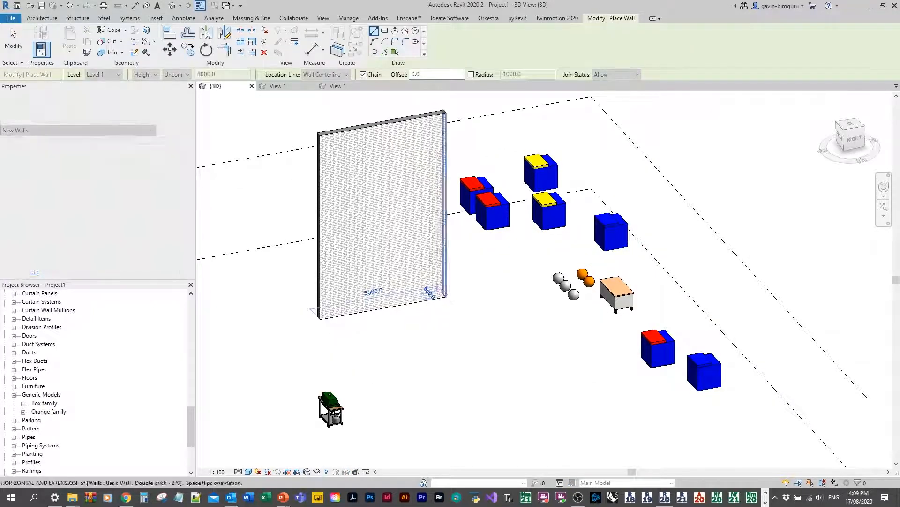
left_click(441, 291)
key("Escape")
key("Escape")
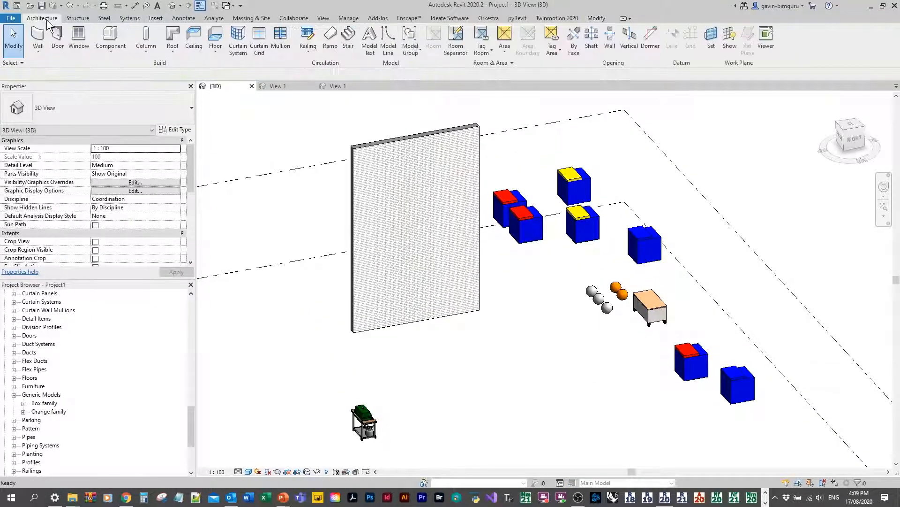
Step: Put two 600mm Upper Cabinet-Double Door w Glass-Wall cabinets side by side on the brick wall
left_click(113, 32)
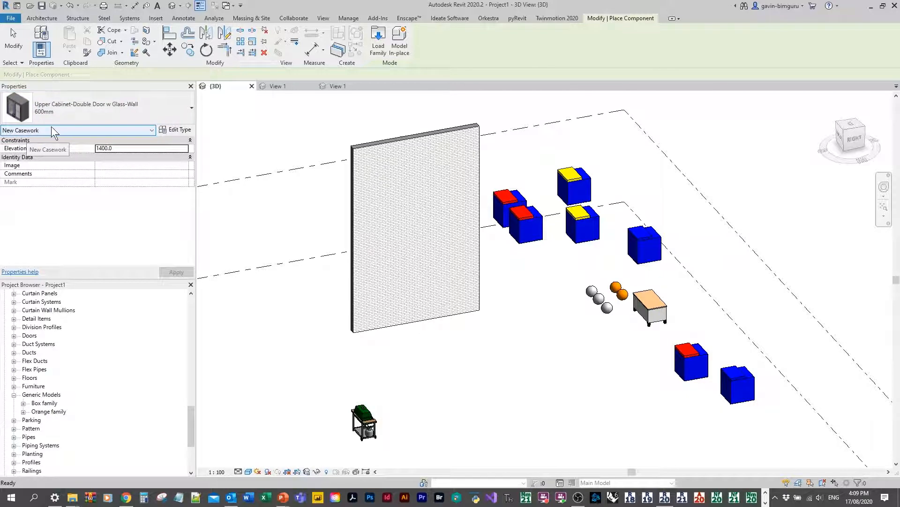
left_click(392, 295)
key("Escape")
key("Escape")
left_click(398, 295)
left_click(406, 294)
left_click(439, 288)
Step: Change the second cabinet on the wall to Wall Cabinet - 1 Door (AUS), Type 1
left_click(125, 105)
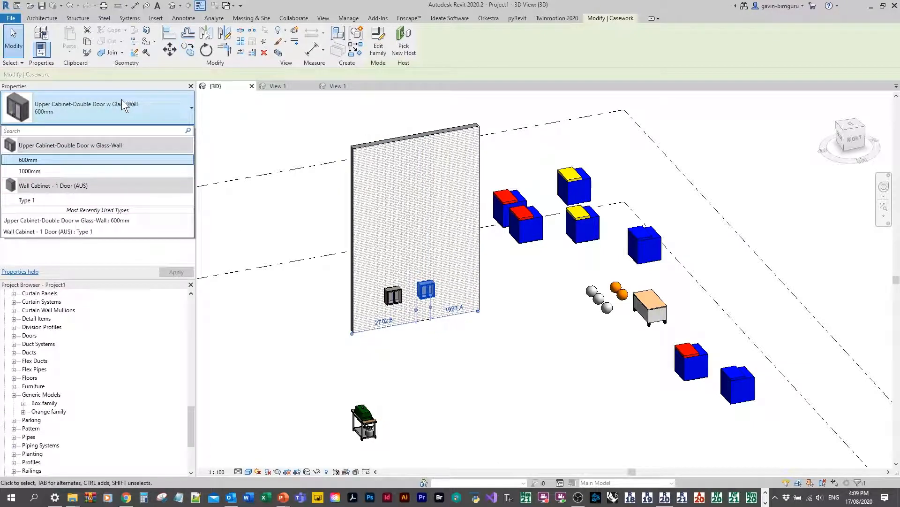
left_click(35, 199)
scroll(433, 290, "up", 4)
mouse_move(438, 290)
middle_mouse_down("shift")
mouse_move(424, 193)
mouse_move(430, 286)
middle_mouse_up("shift")
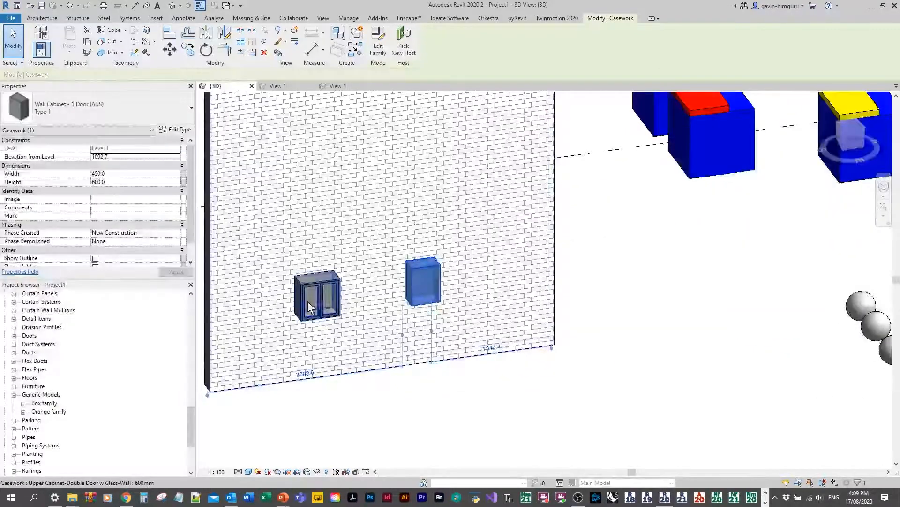
Step: Stretch the brick wall's base down past the Ground Floor, to about 5766 mm below Level 1
middle_click_drag(354, 296, 419, 263)
scroll(430, 282, "down", 3)
left_click(419, 286, "ctrl")
left_click(441, 296)
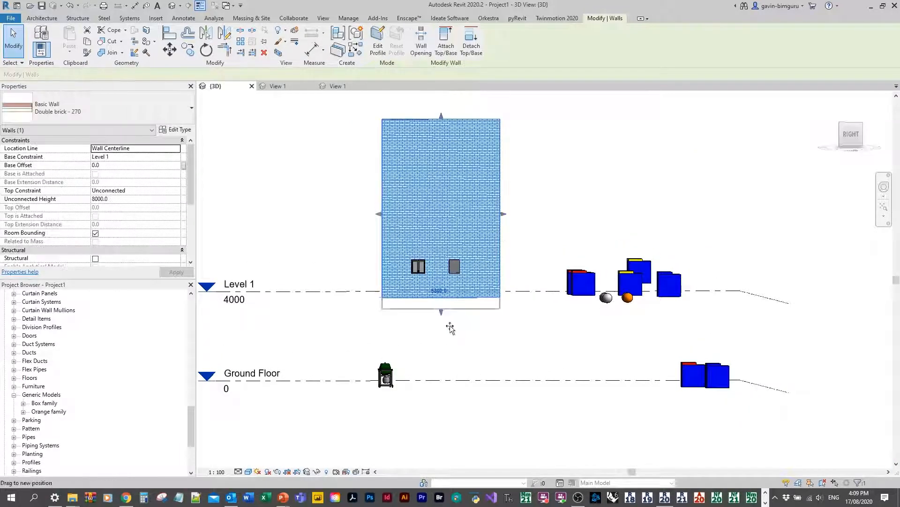
left_click_drag(446, 313, 447, 425)
Step: Try to move both wall cabinets down the wall to just above the Ground Floor level, and undo the move
left_click_drag(347, 223, 480, 307)
left_click_drag(458, 257, 473, 346)
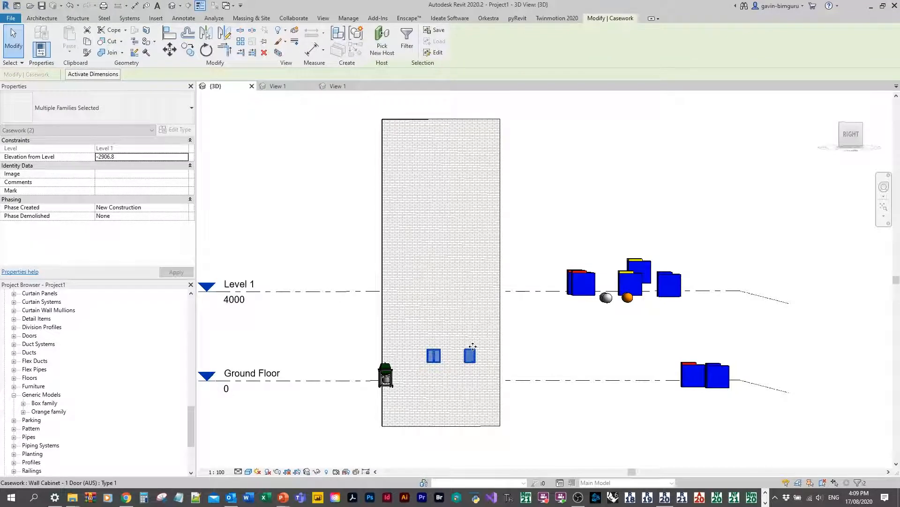
key("ctrl+z")
Step: Set the brick wall's base constraint to Ground Floor
left_click(494, 308)
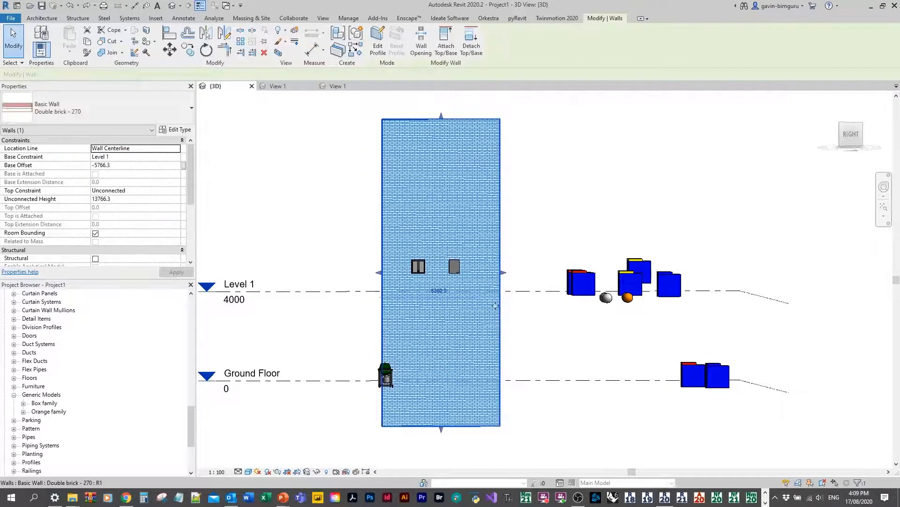
left_click(175, 156)
left_click(176, 156)
left_click(136, 165)
Step: Cut both wall cabinets and paste them aligned to the Ground Floor level
left_click_drag(327, 217, 480, 287)
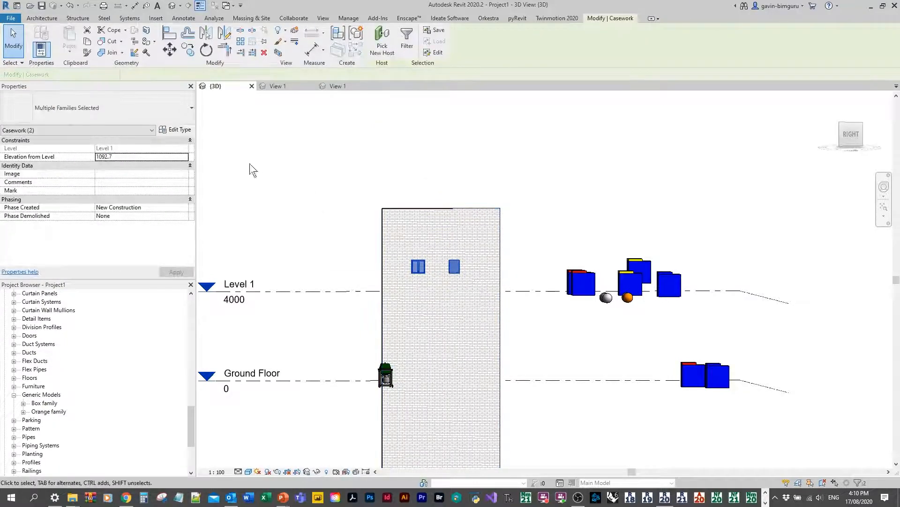
middle_click_drag(424, 248, 446, 279, "shift")
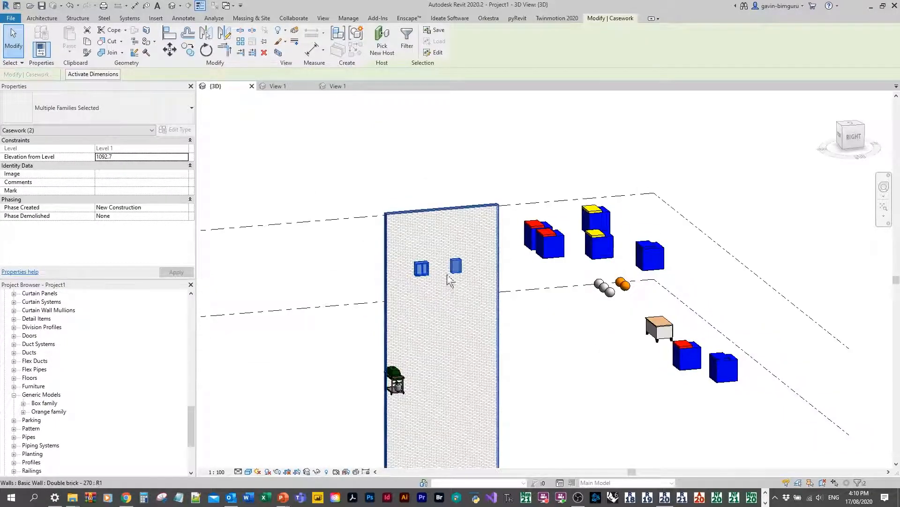
left_click(420, 172)
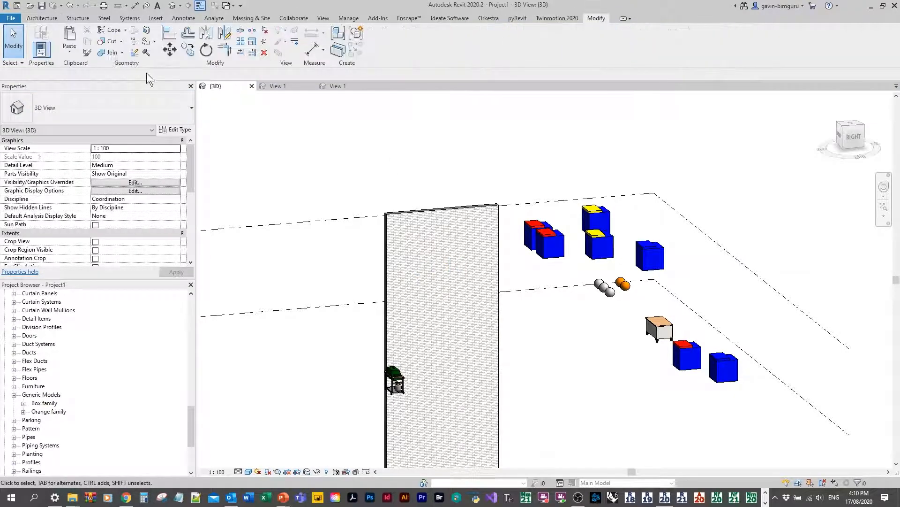
left_click(70, 51)
left_click(108, 87)
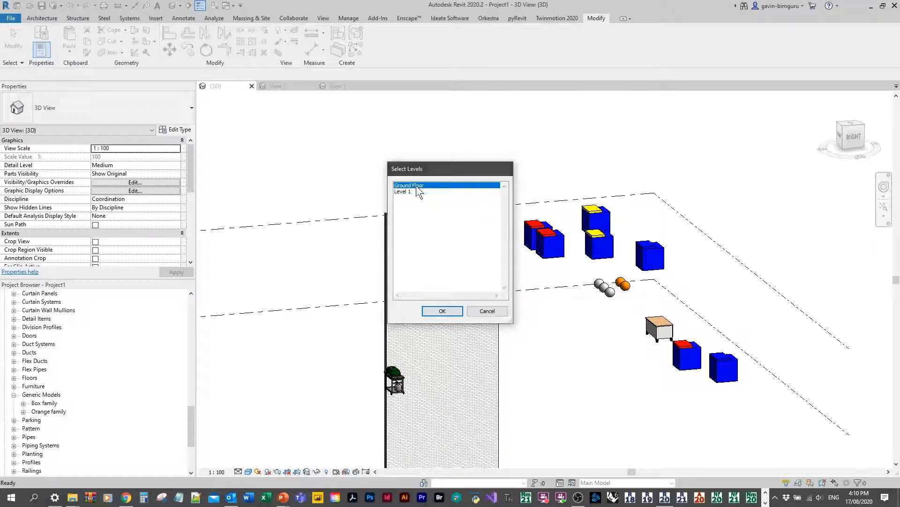
left_click(442, 310)
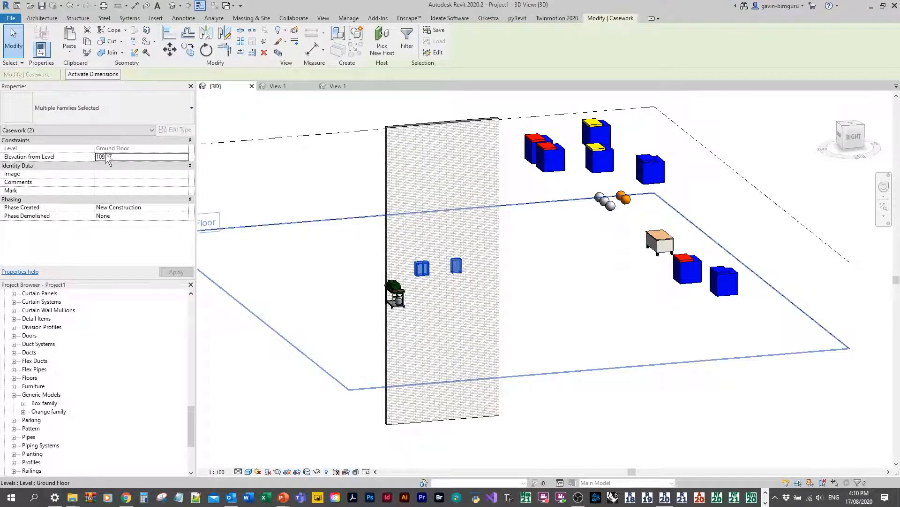
Step: Create a similar wall from the brick wall, about 2400 mm long, in the empty area on the BBQ grill's side
left_click(455, 289)
middle_click_drag(456, 289, 459, 331, "shift")
right_click(460, 331)
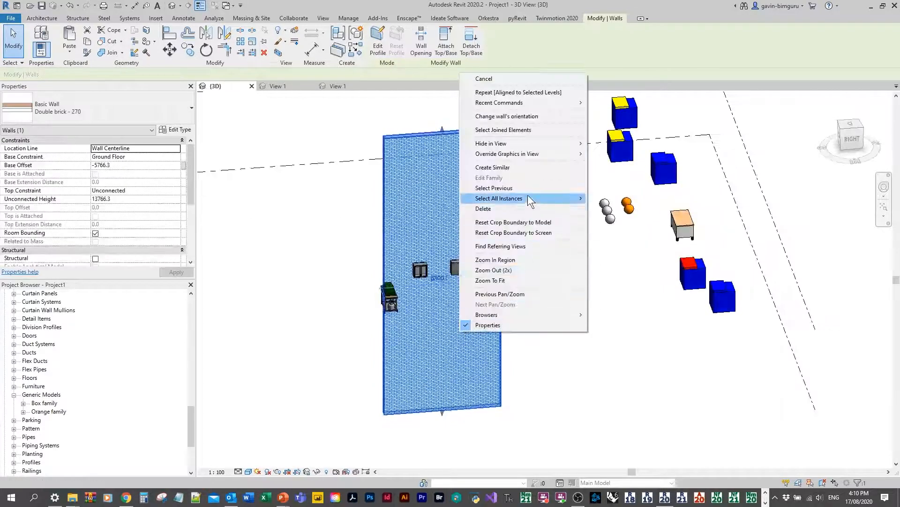
left_click(531, 165)
middle_click_drag(299, 313, 409, 286)
left_click(372, 276)
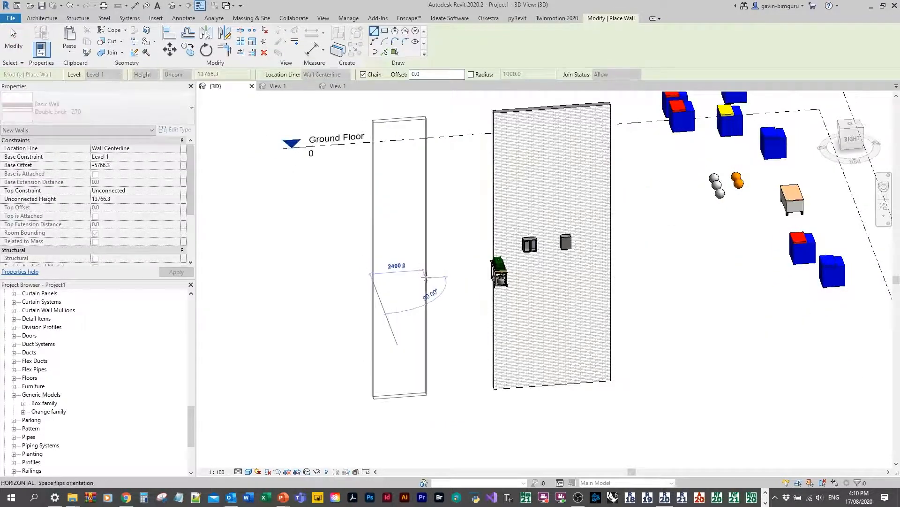
left_click(425, 277)
key("Escape")
key("Escape")
Step: Rehost the double-door glass cabinet onto the new narrow wall by picking a new host
left_click(530, 244)
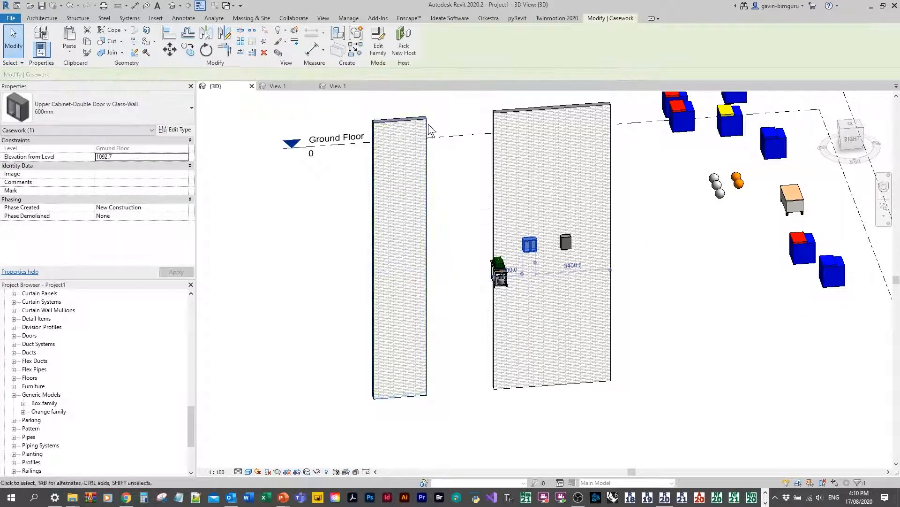
left_click(413, 43)
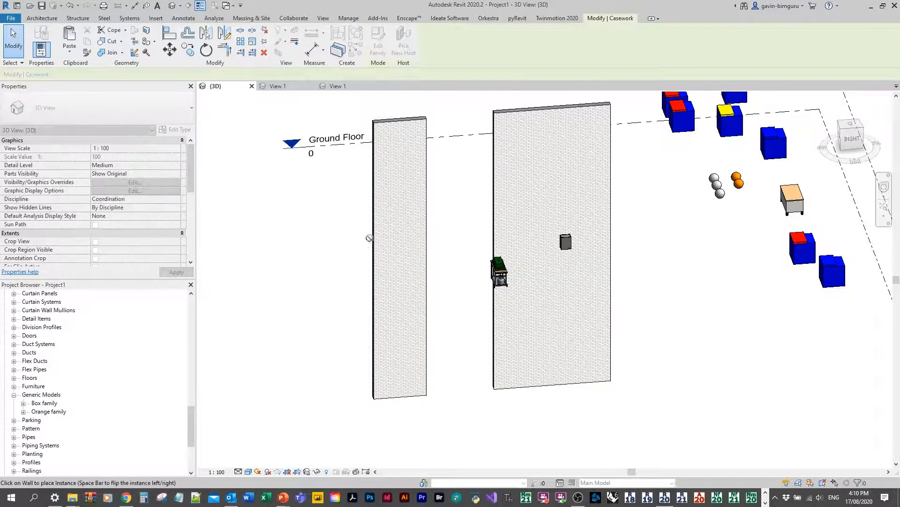
left_click(385, 259)
middle_click_drag(384, 259, 446, 230, "shift")
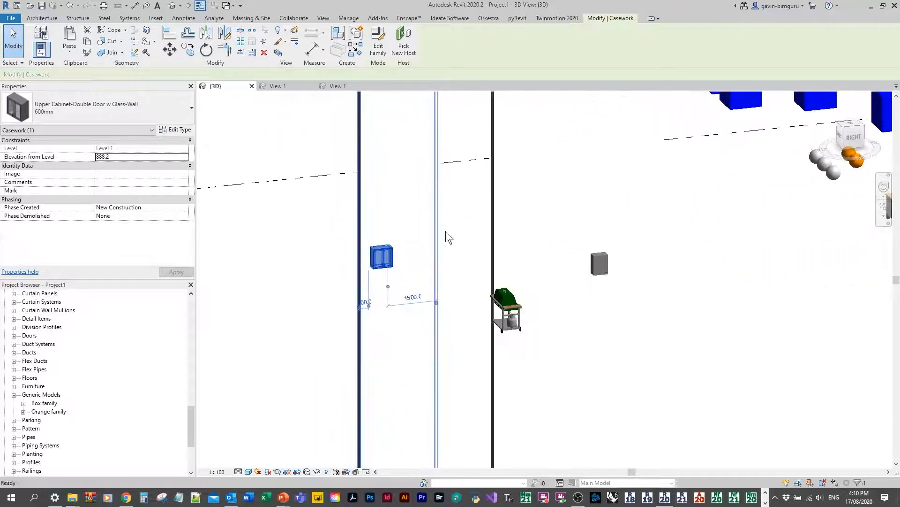
Step: Delete the narrow wall that hosts the double-door cabinet
left_click(423, 203)
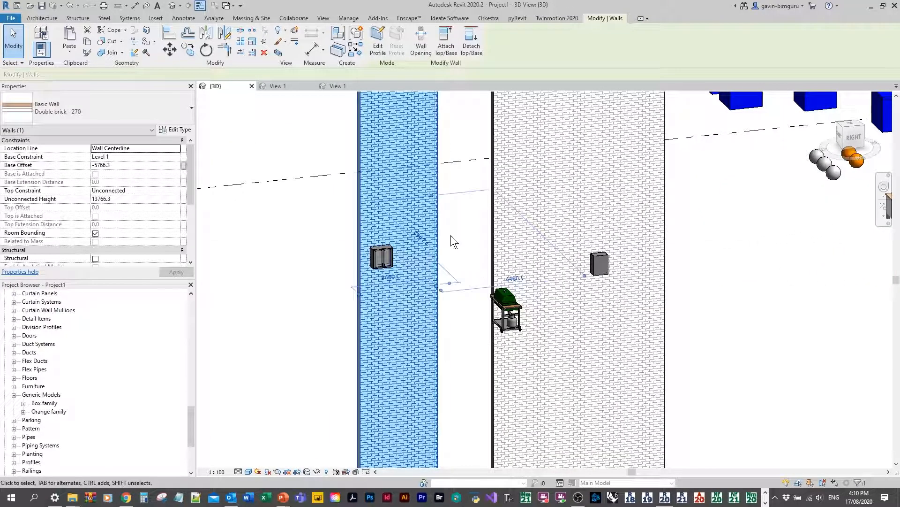
key("Delete")
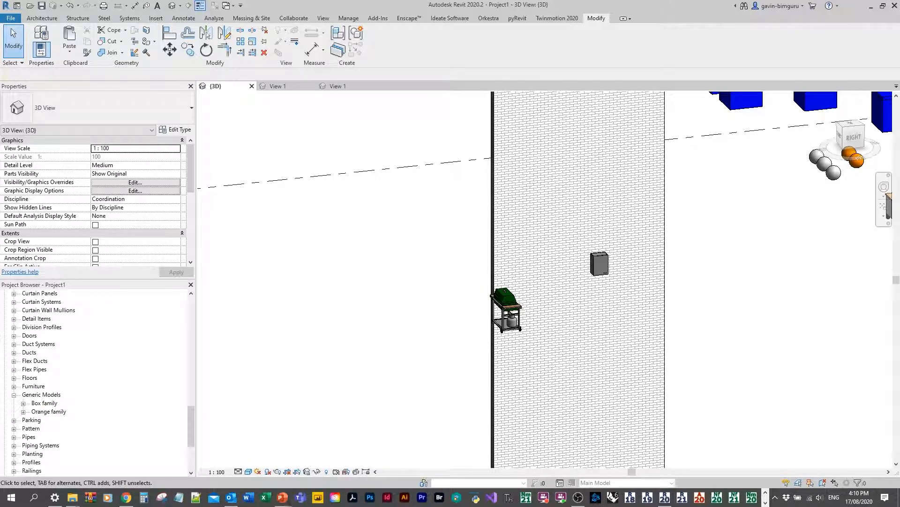
key("alt+Tab")
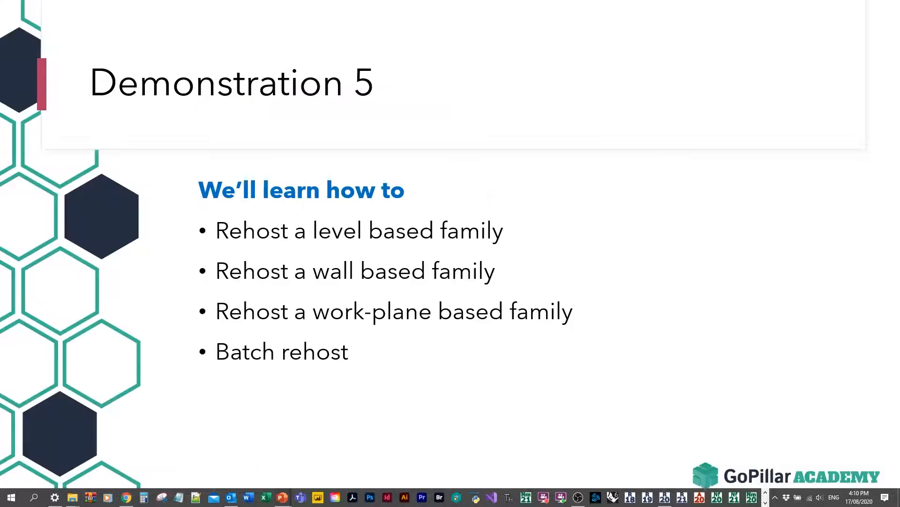
left_click(899, 365)
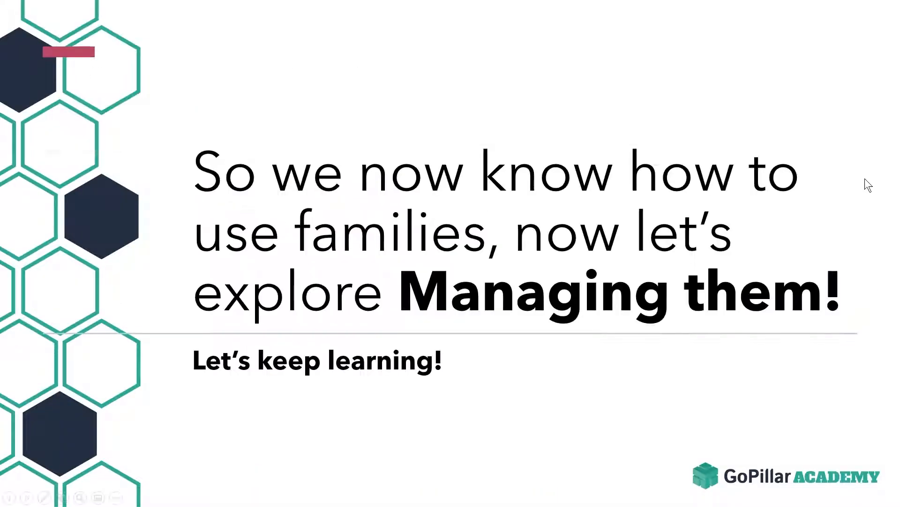